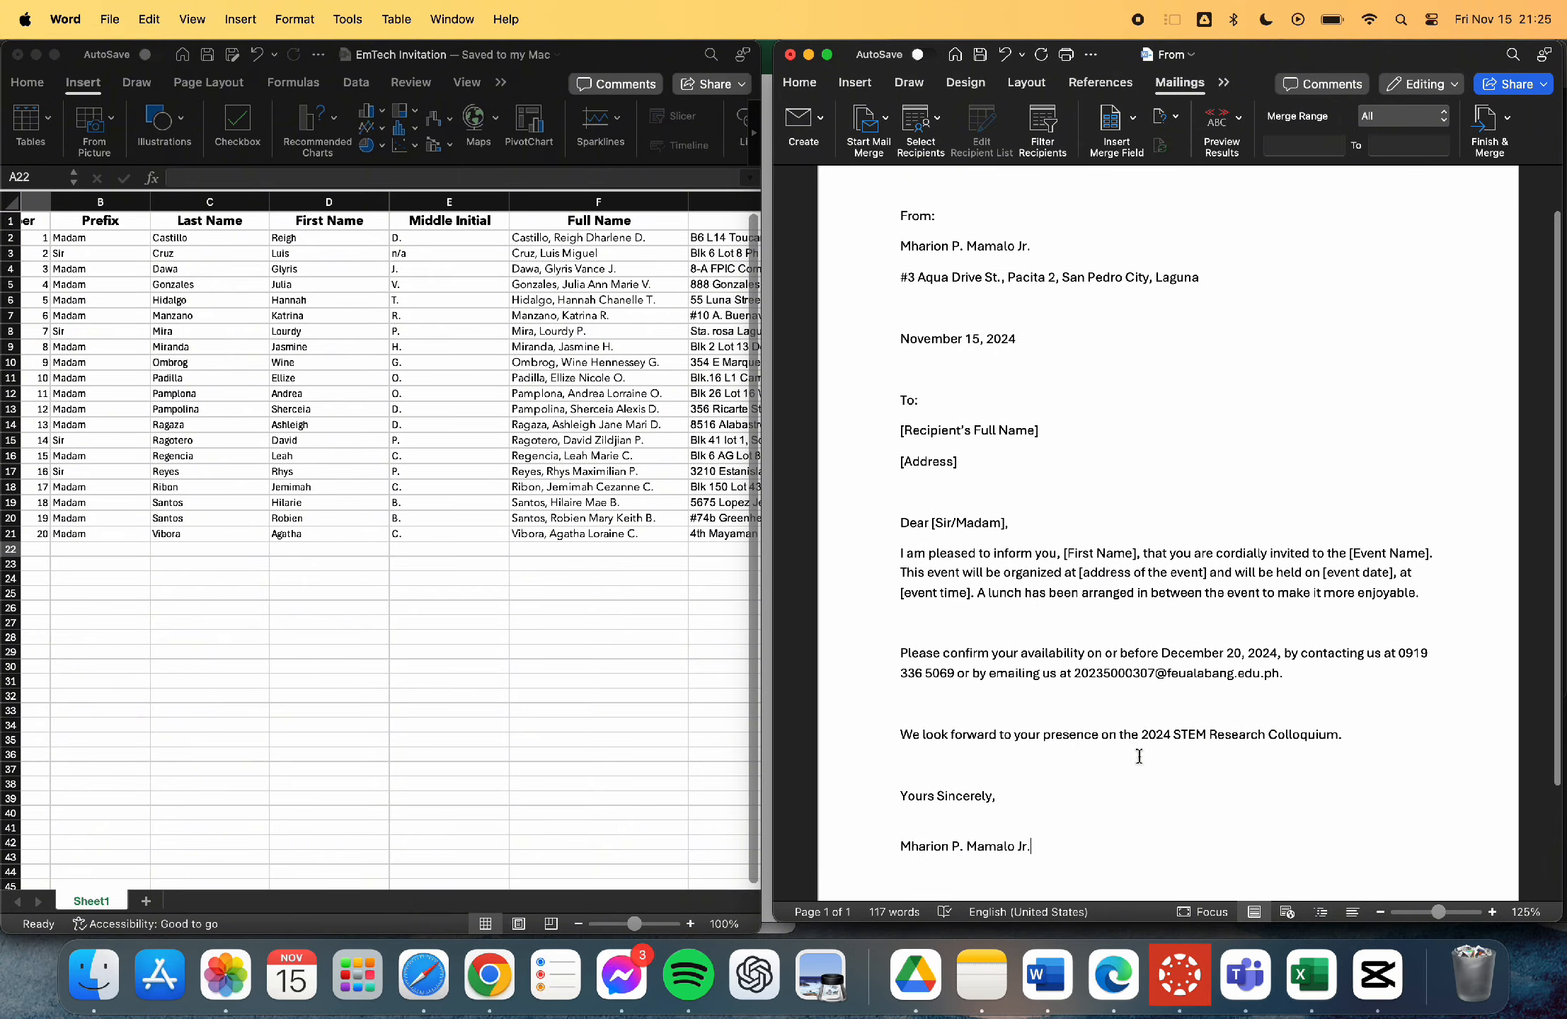
# Look through the EmTech Invitation spreadsheet's columns, from the recipient details across to the event name
pyautogui.click(511, 661)
pyautogui.hscroll(3, 511, 661)
pyautogui.hscroll(3, 511, 661)
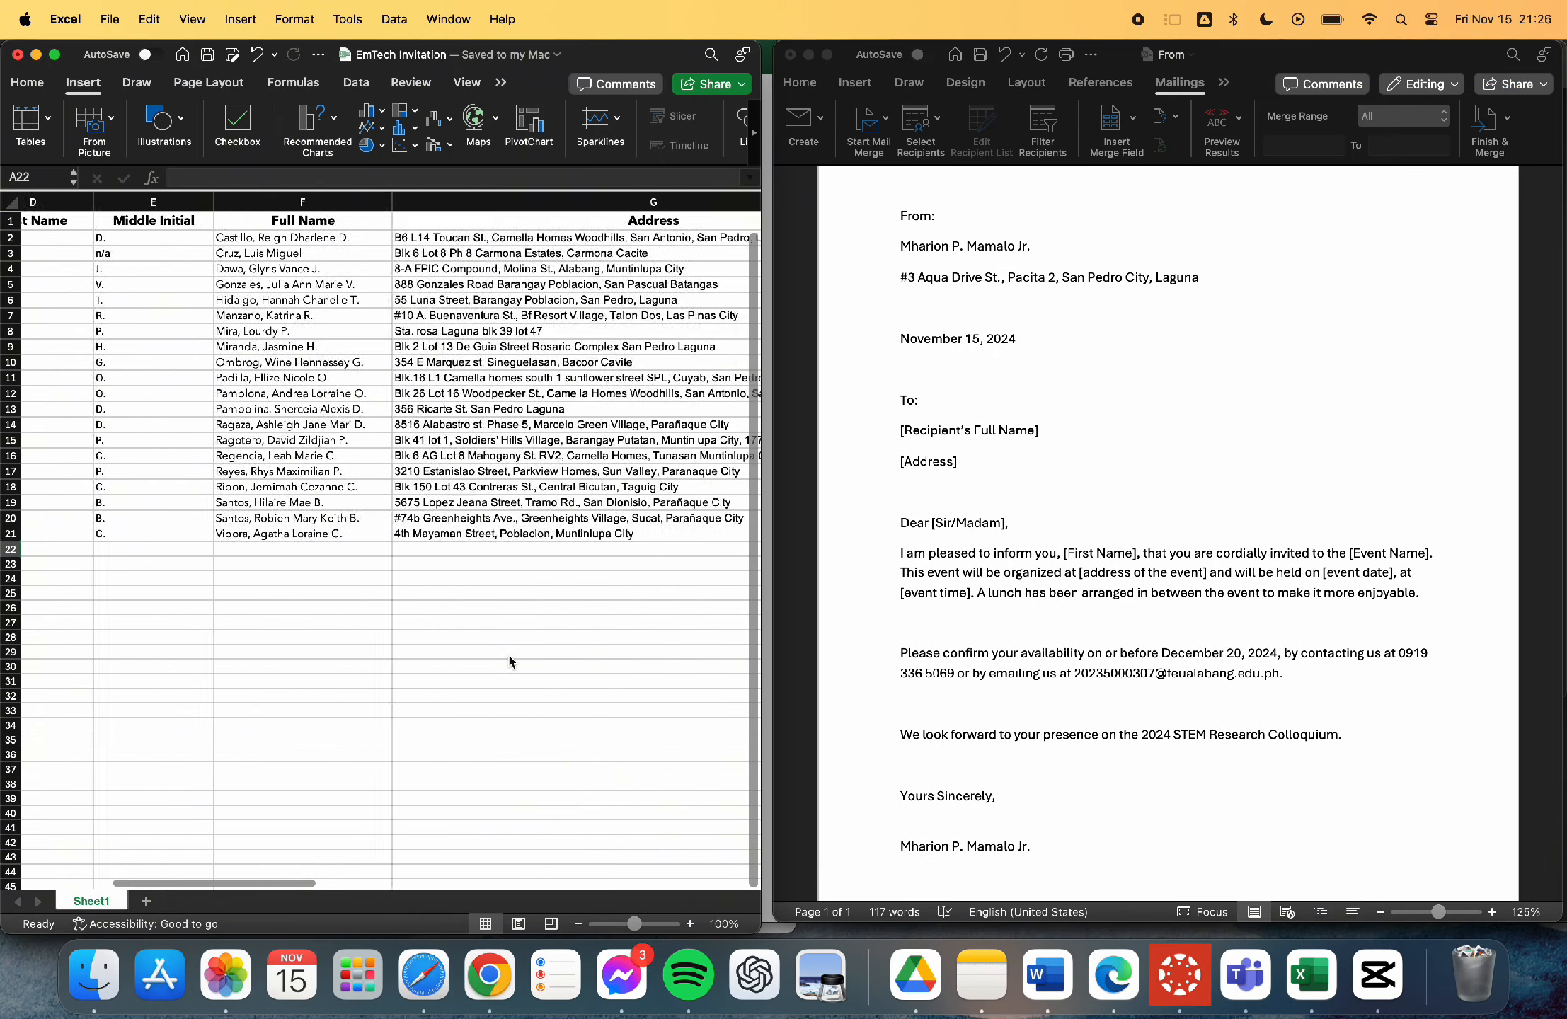
pyautogui.hscroll(-5, 511, 661)
pyautogui.hscroll(10, 511, 661)
pyautogui.hscroll(5, 509, 661)
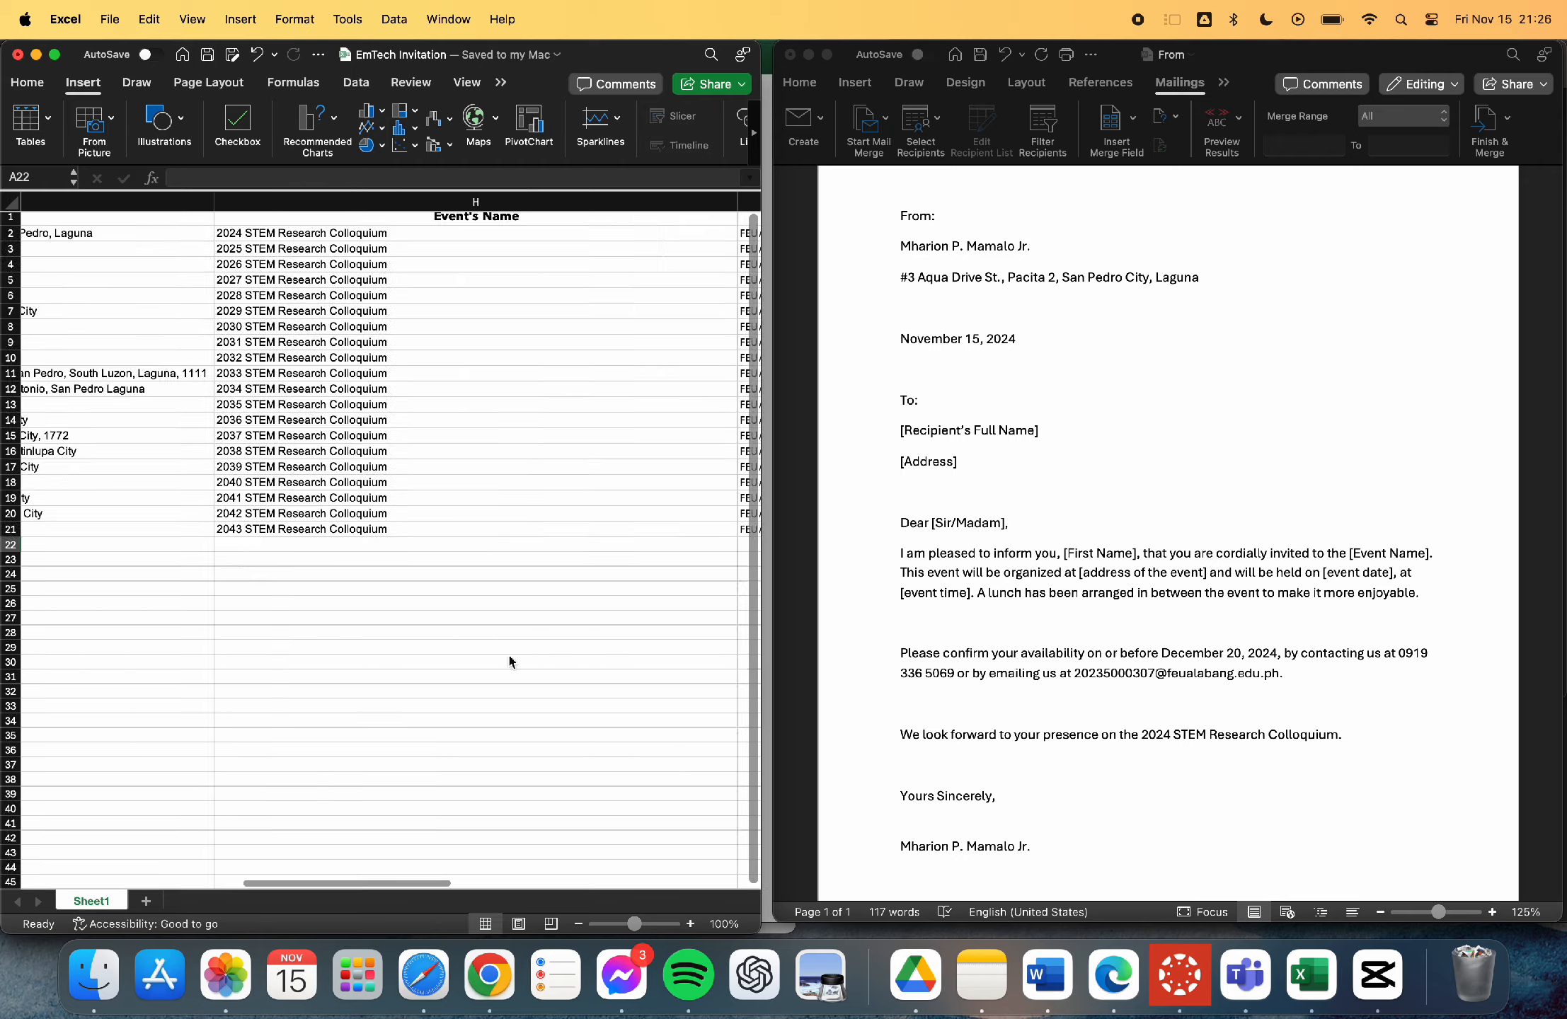
pyautogui.hscroll(-15, 510, 661)
pyautogui.hscroll(-1, 510, 661)
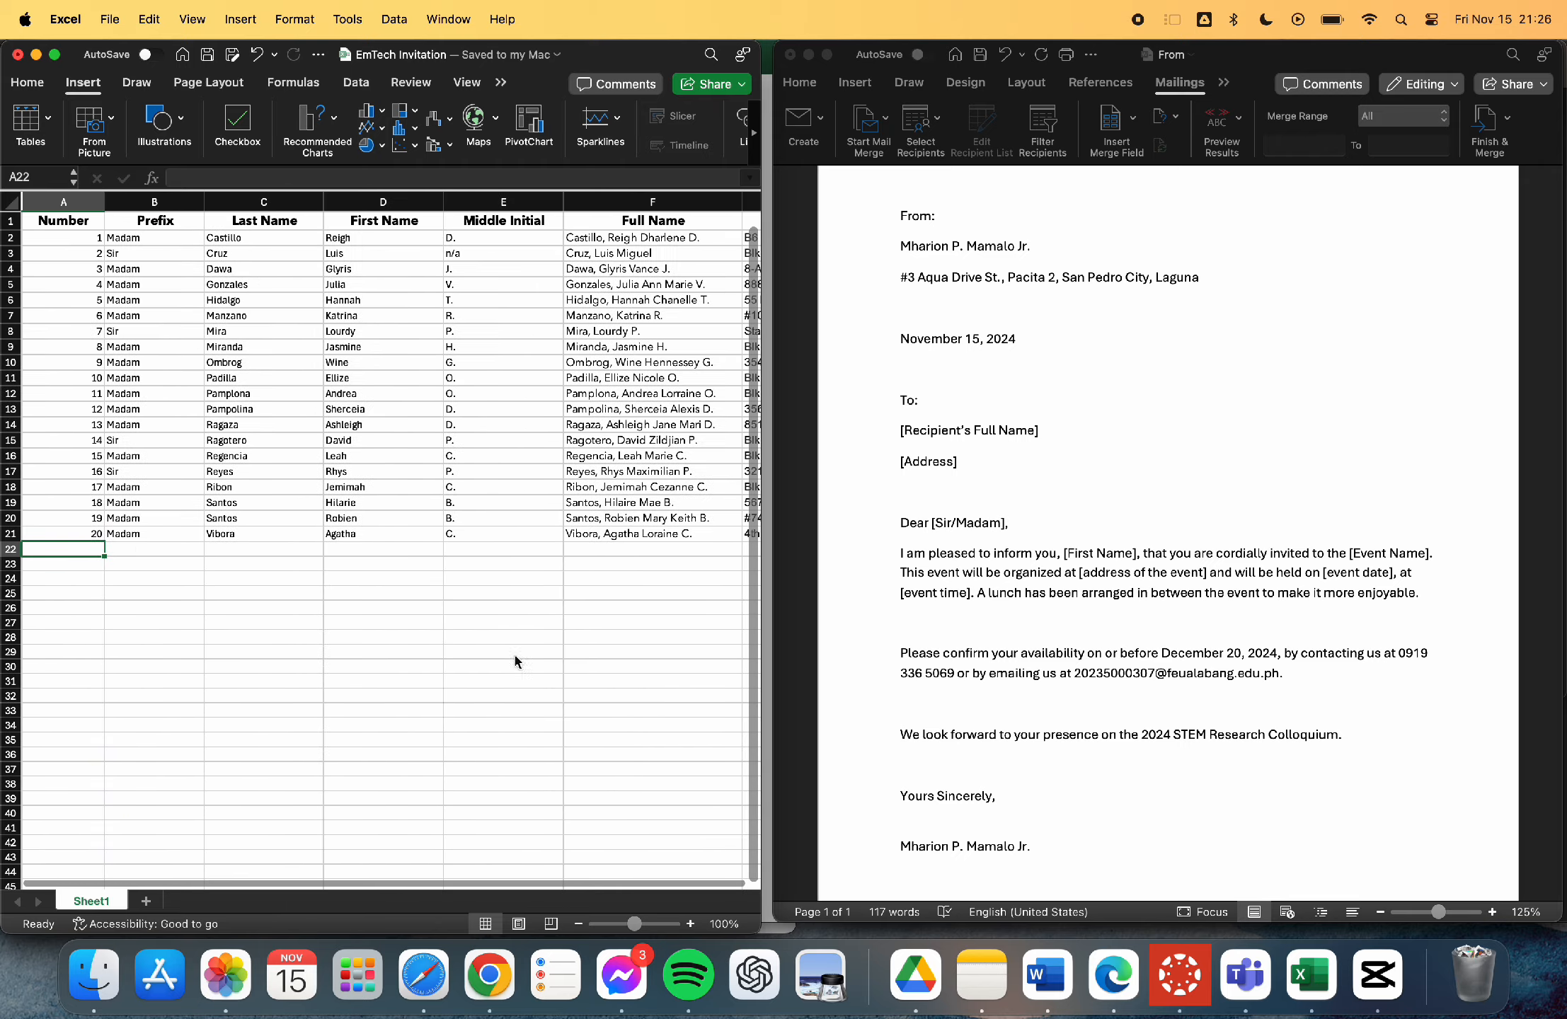
# Read through the invitation letter and compare its full name and address placeholders with the spreadsheet's columns
pyautogui.click(1146, 538)
pyautogui.scroll(-2, 1146, 538)
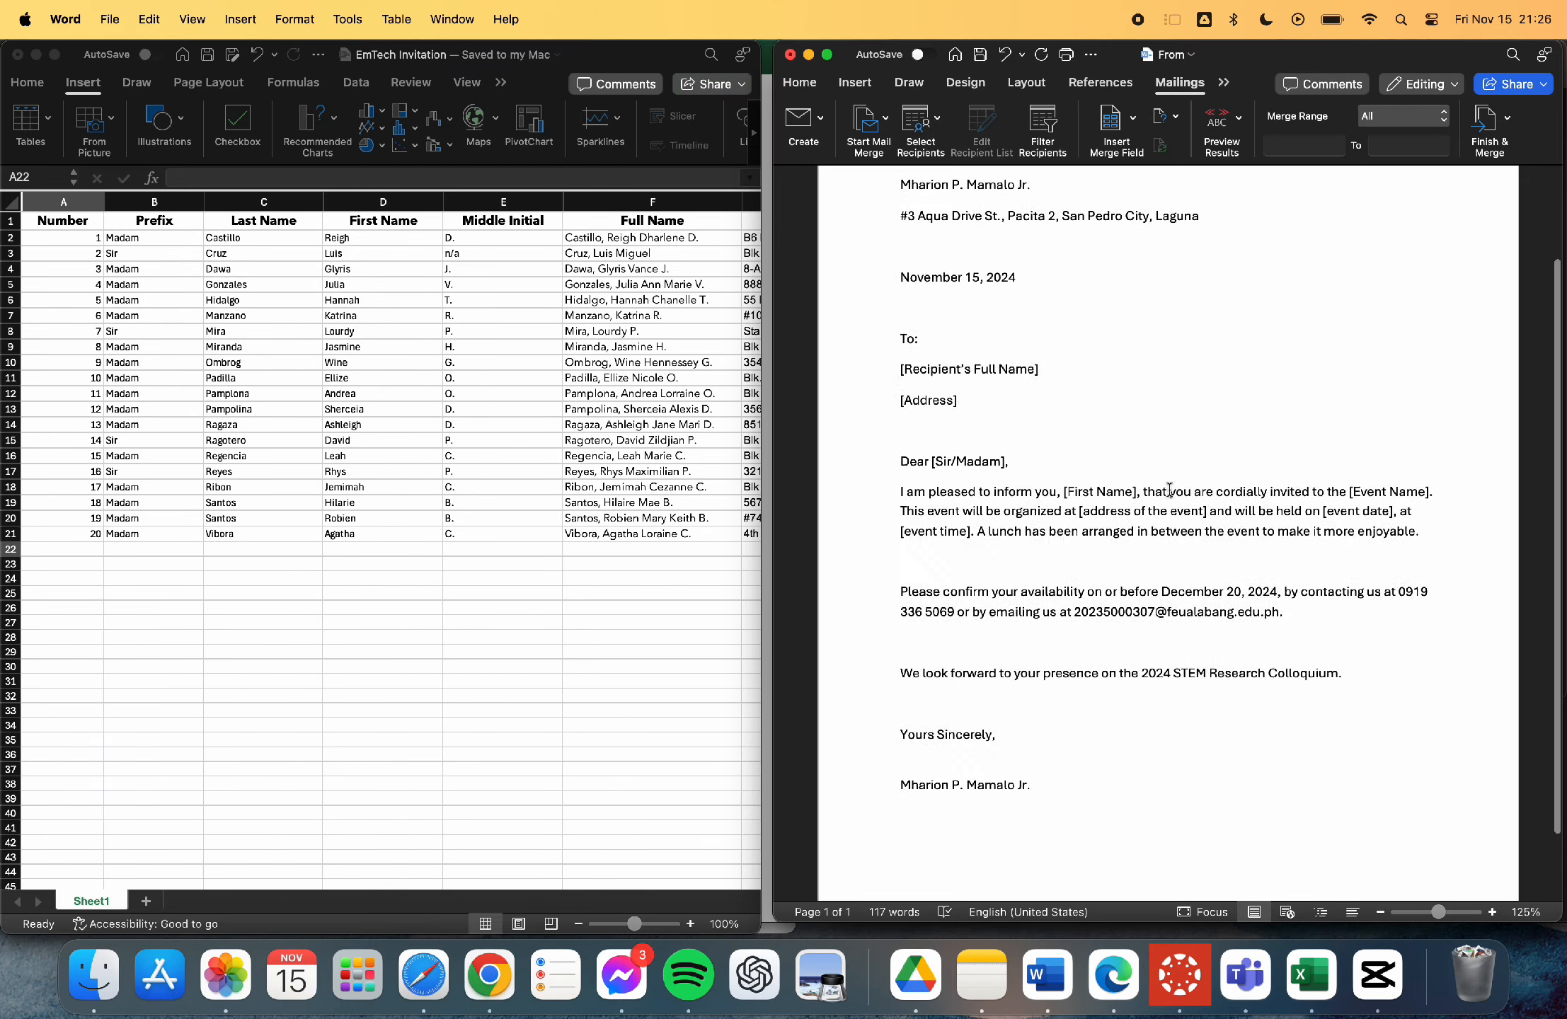
pyautogui.scroll(3, 1169, 490)
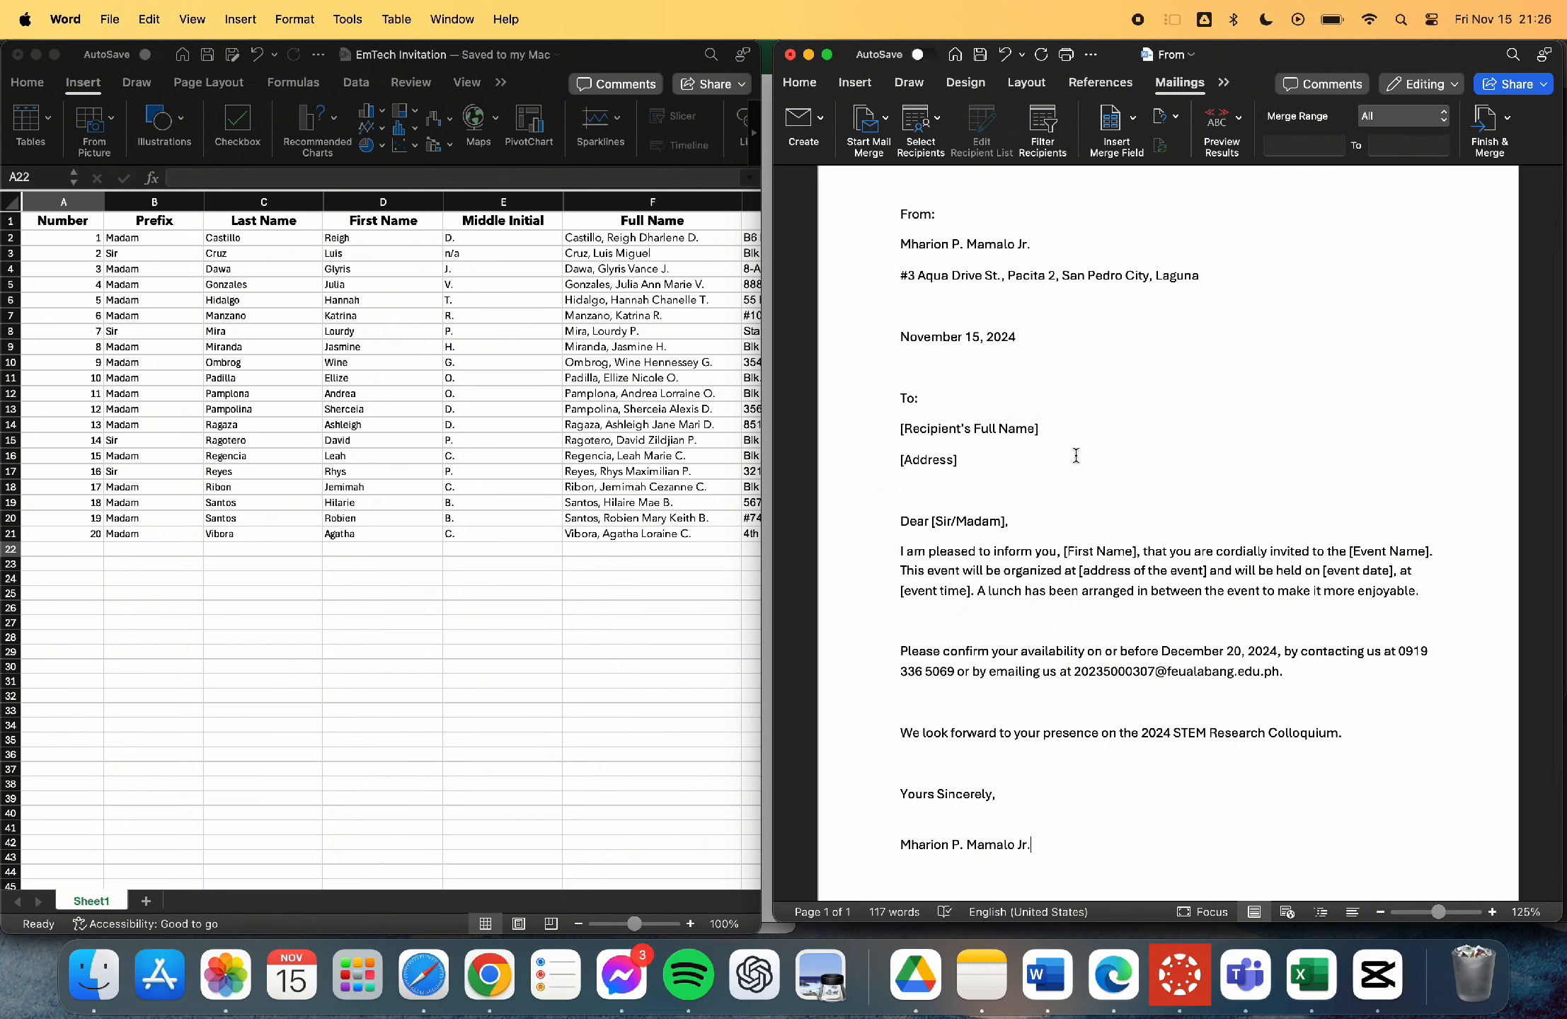
pyautogui.scroll(2, 1088, 441)
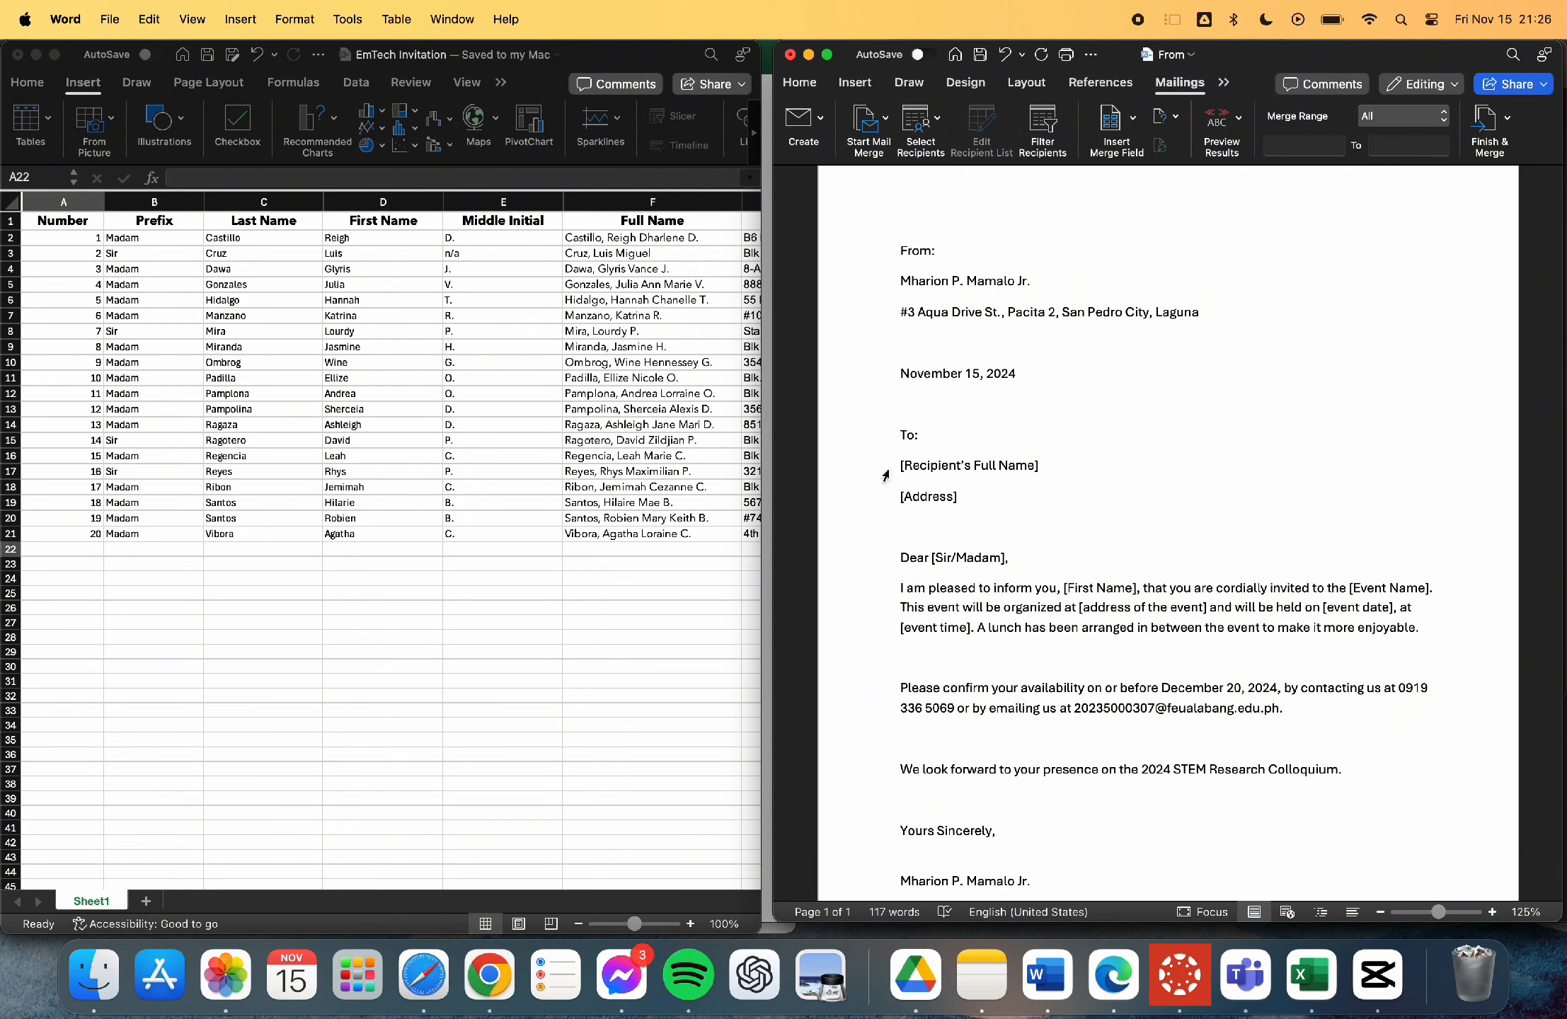
pyautogui.click(886, 471)
pyautogui.click(1019, 489)
pyautogui.click(888, 504)
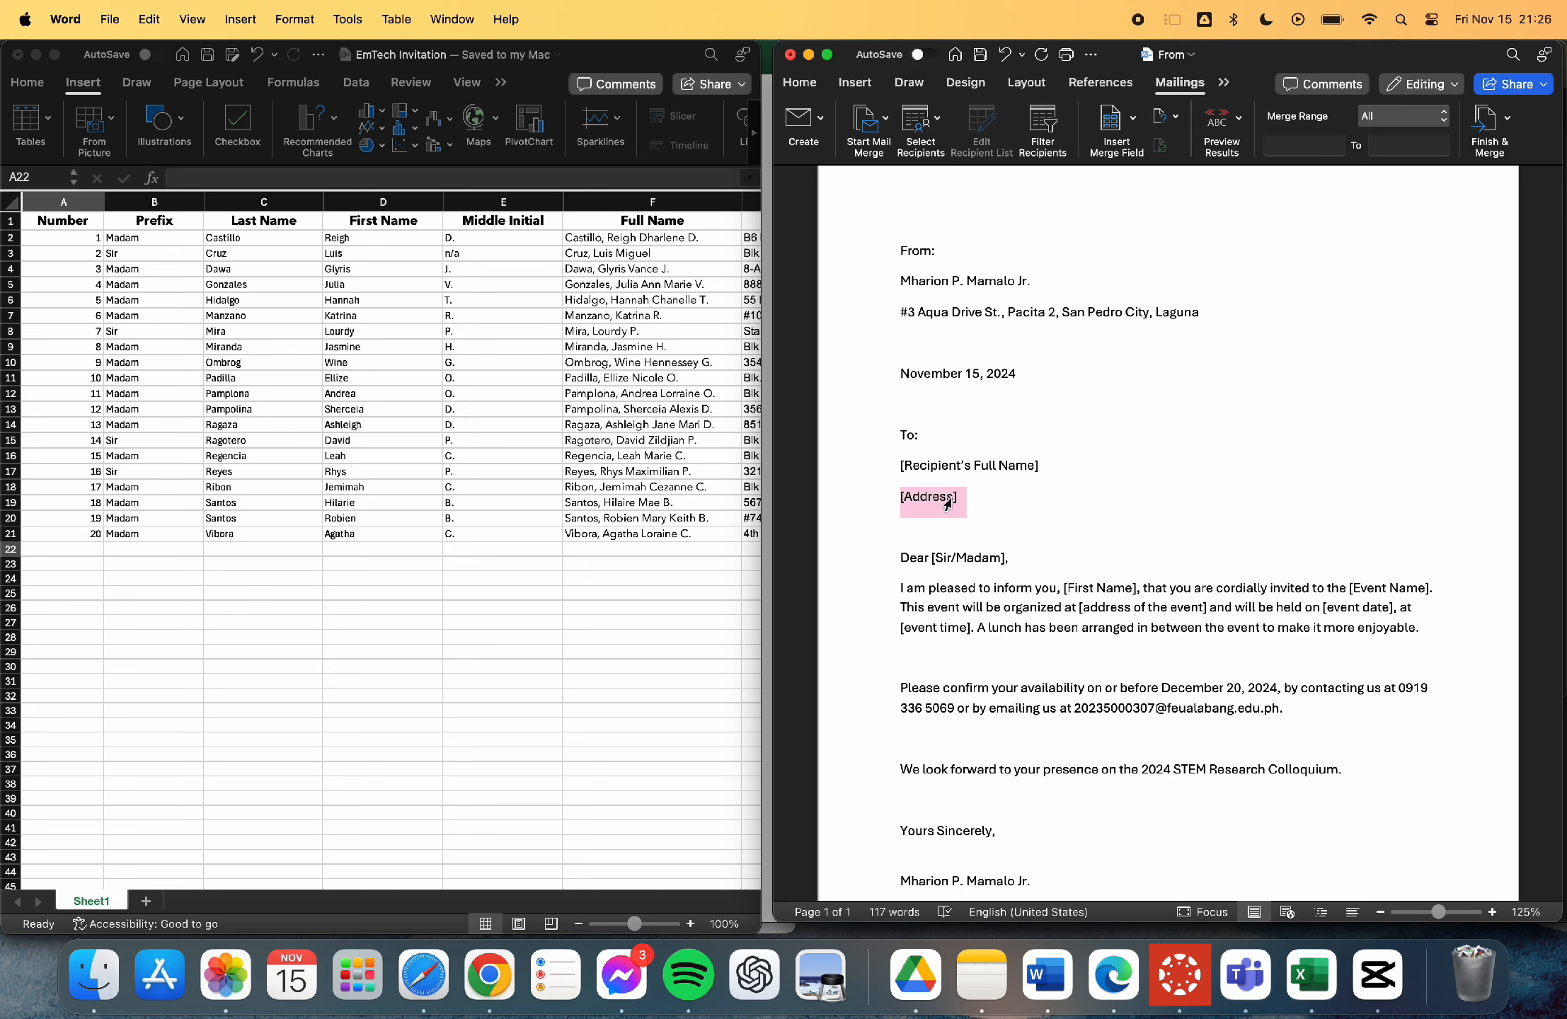
pyautogui.click(613, 511)
pyautogui.moveTo(619, 517); pyautogui.dragTo(553, 539)
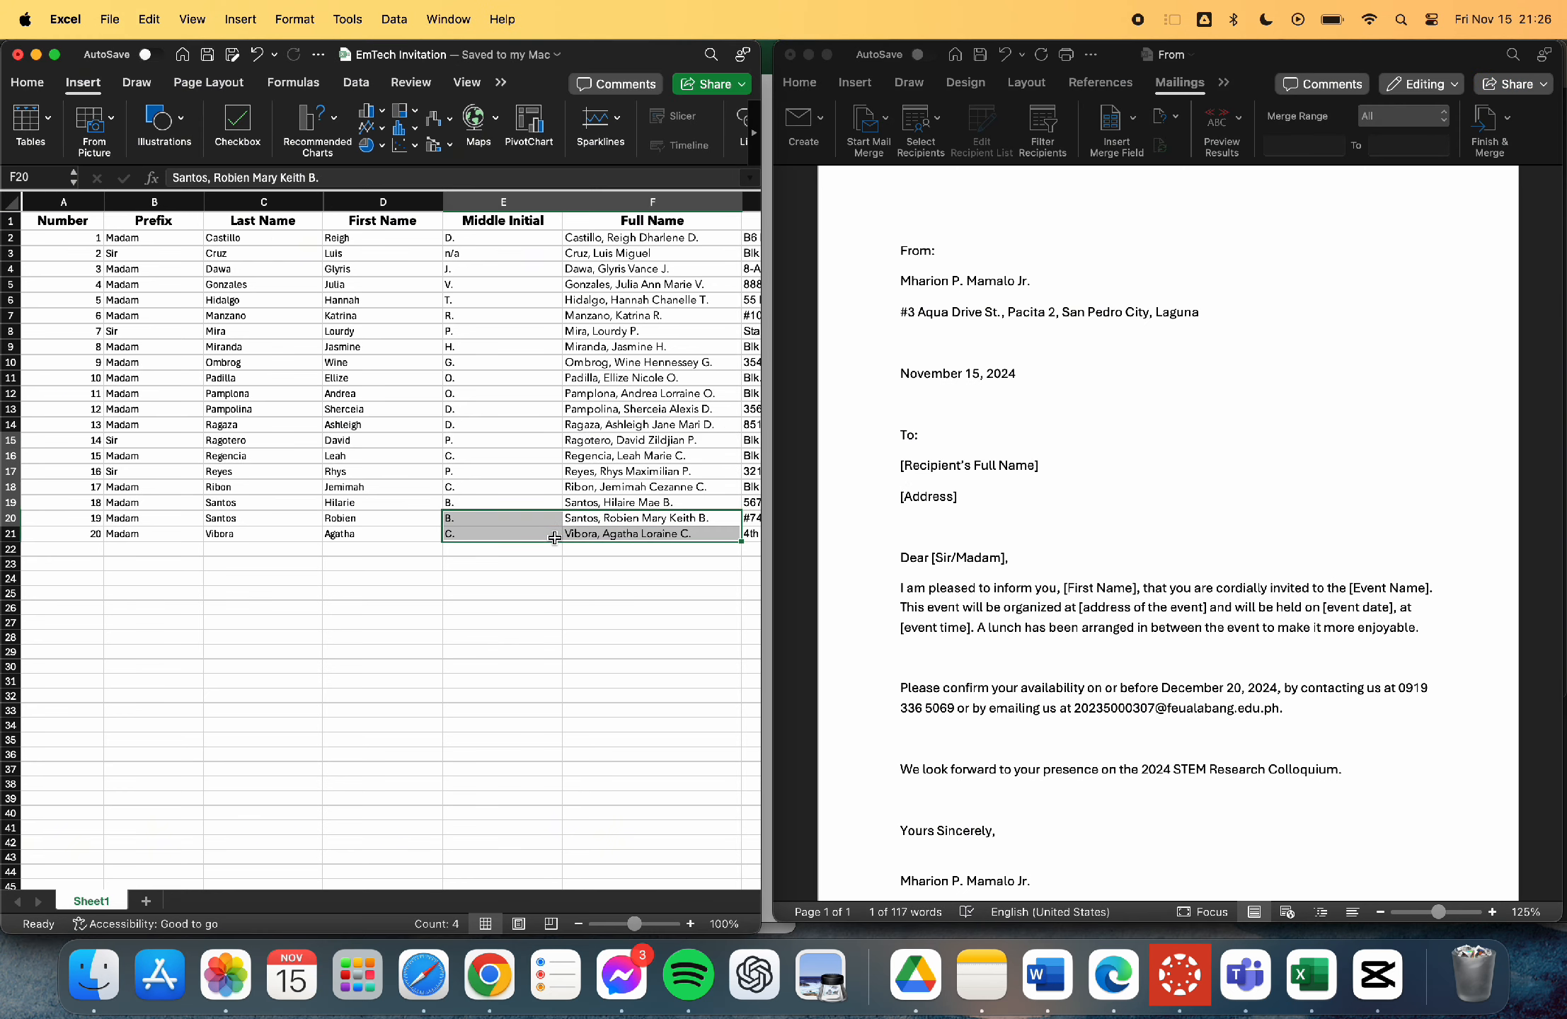
pyautogui.click(577, 611)
pyautogui.click(1052, 586)
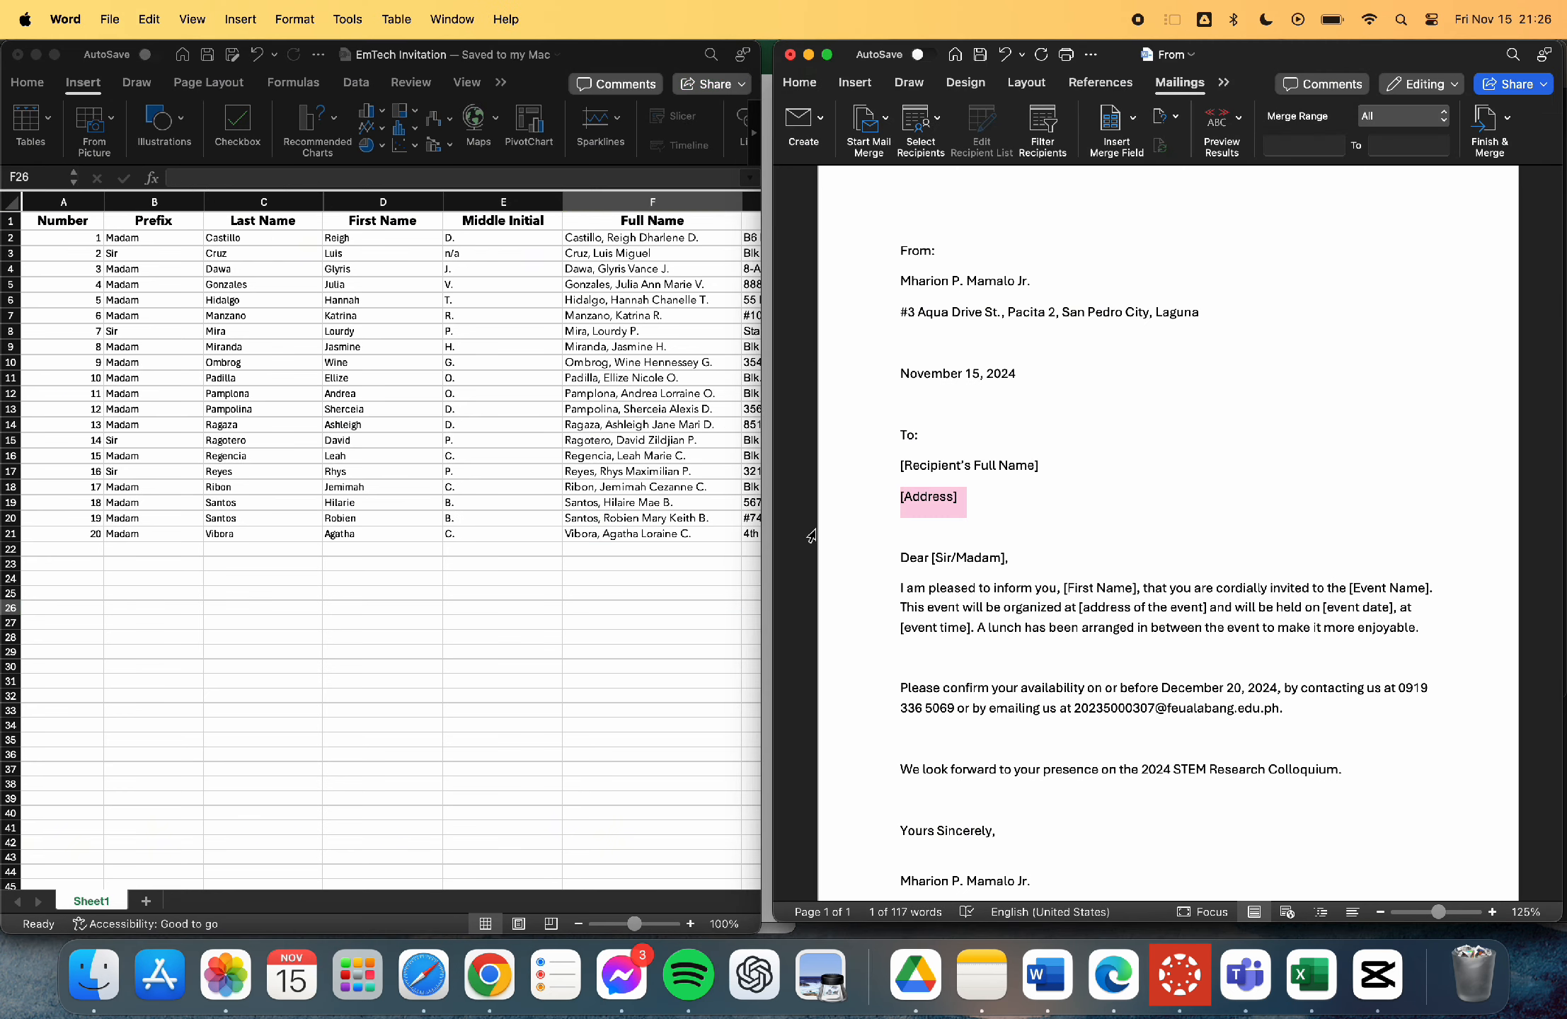
pyautogui.click(397, 647)
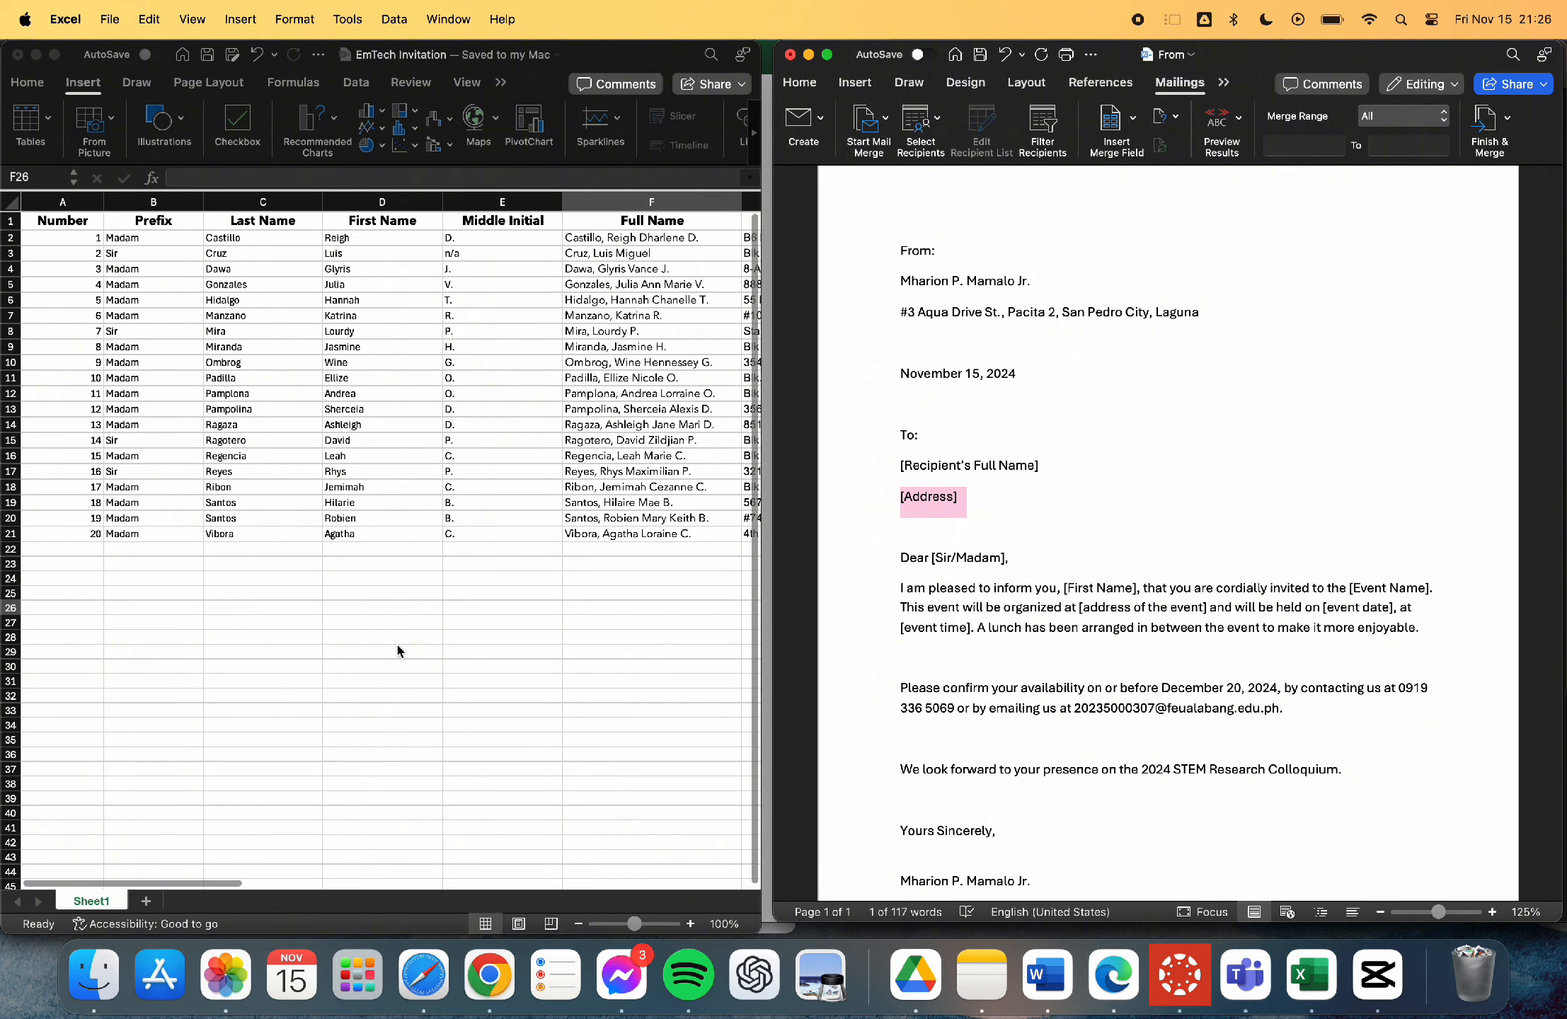
pyautogui.click(968, 570)
pyautogui.click(1087, 520)
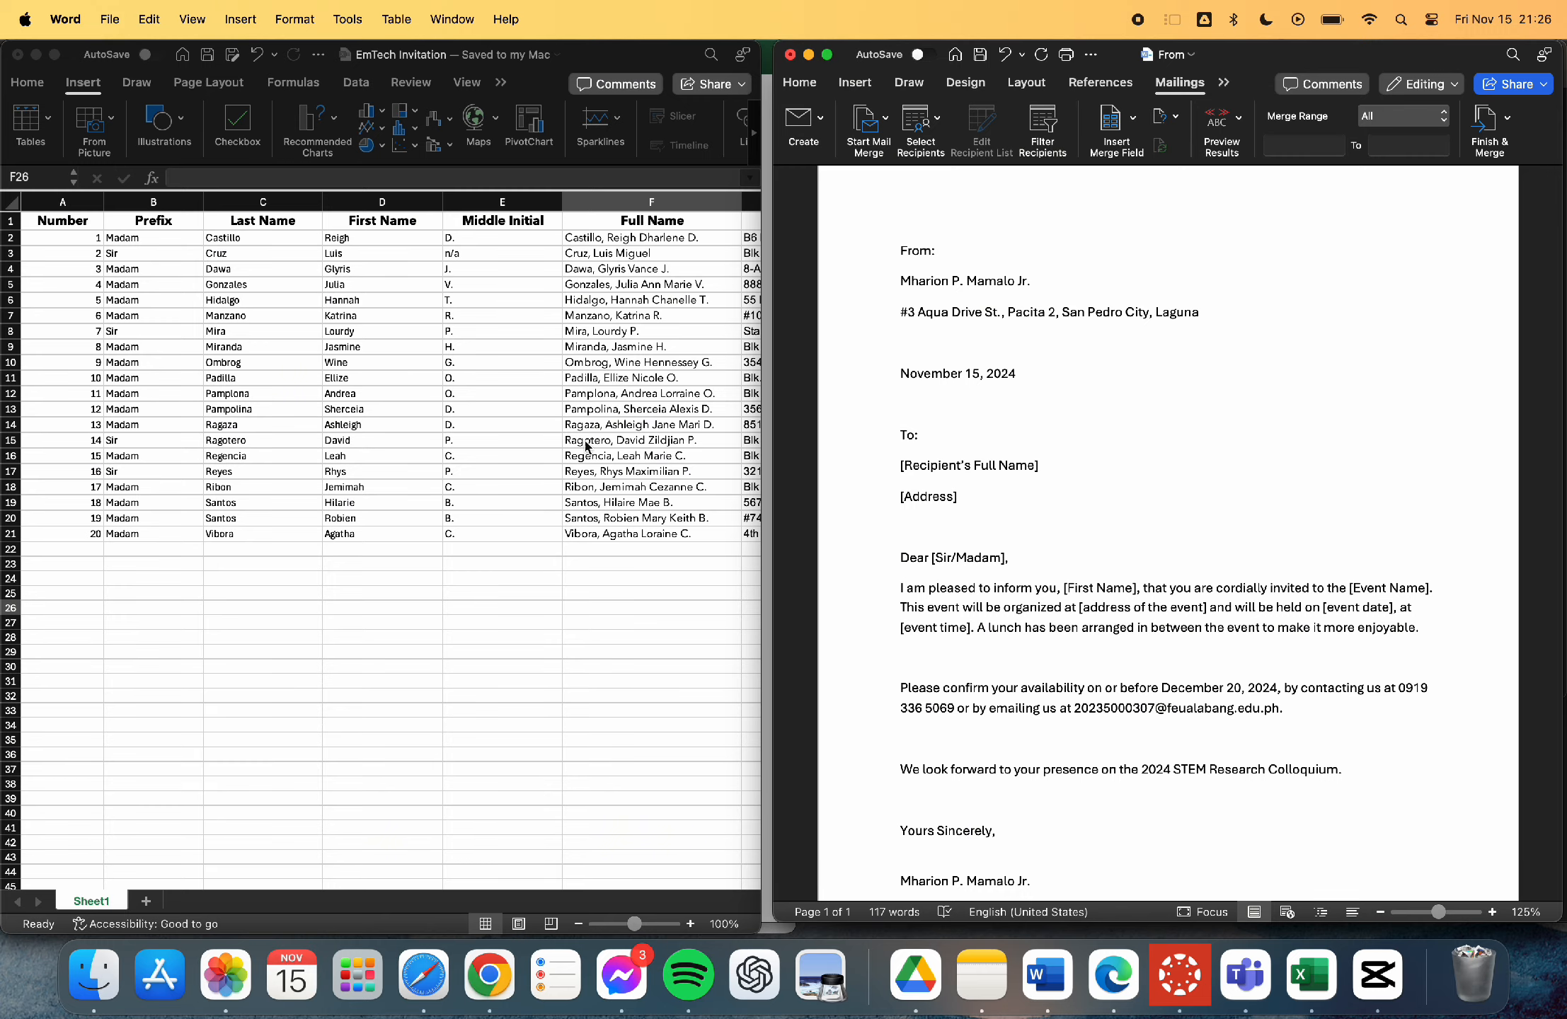
# Examine the spreadsheet's address and event columns through to Event Time, and return to the first column
pyautogui.click(563, 553)
pyautogui.hscroll(15, 564, 553)
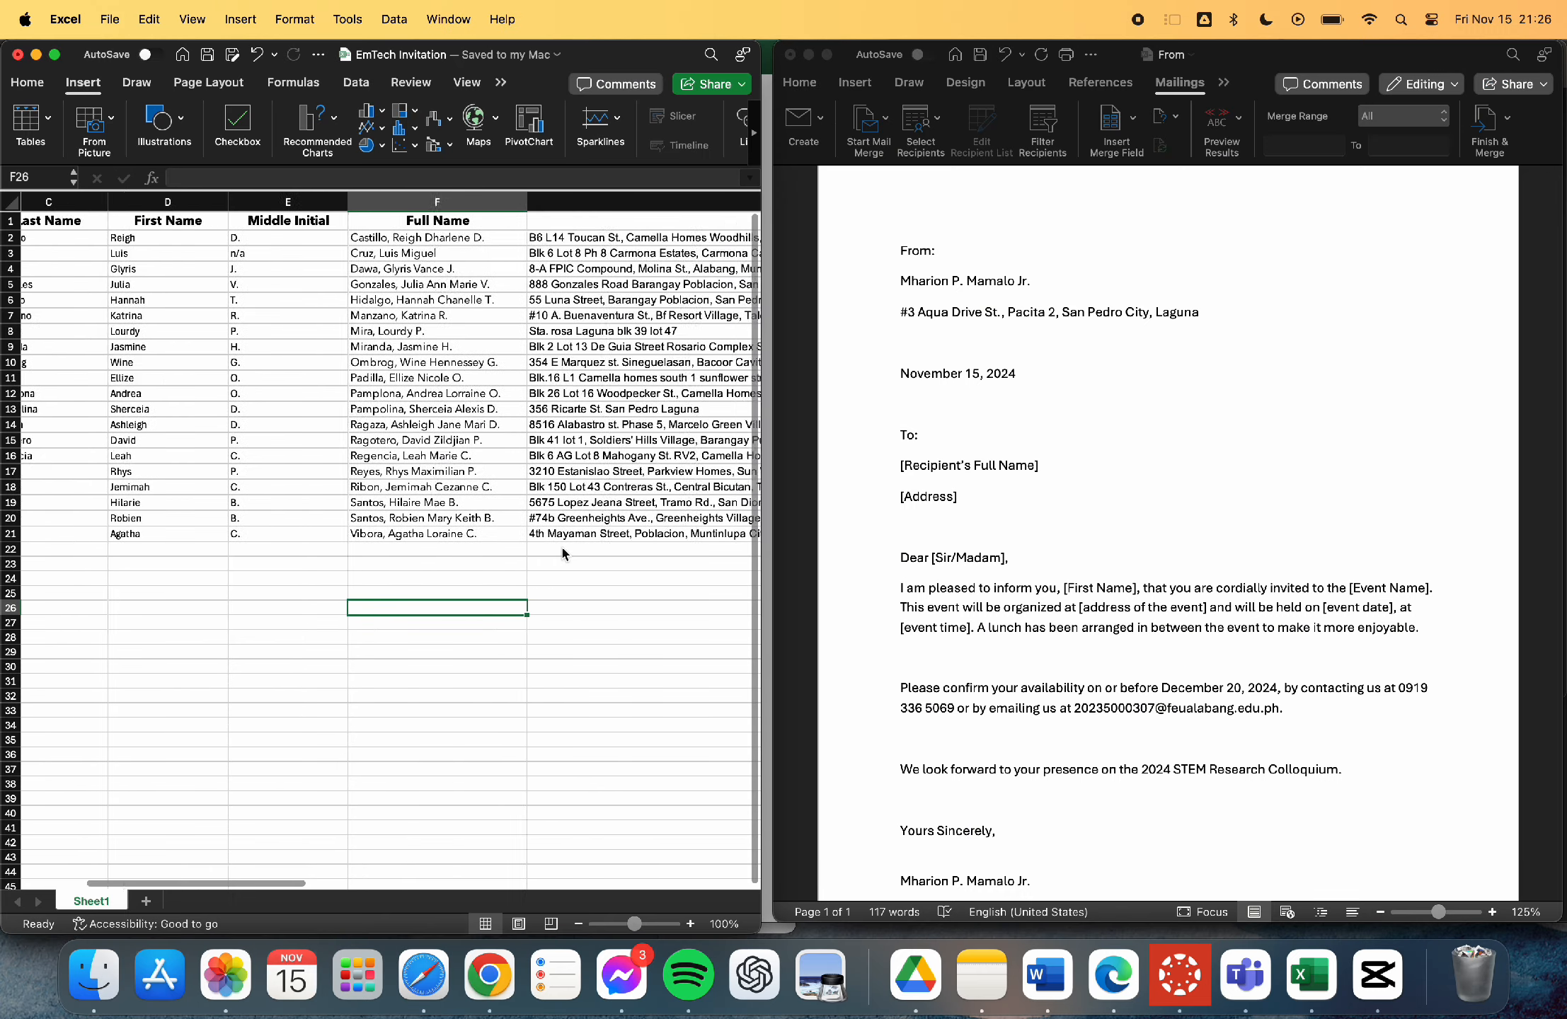
pyautogui.hscroll(10, 564, 553)
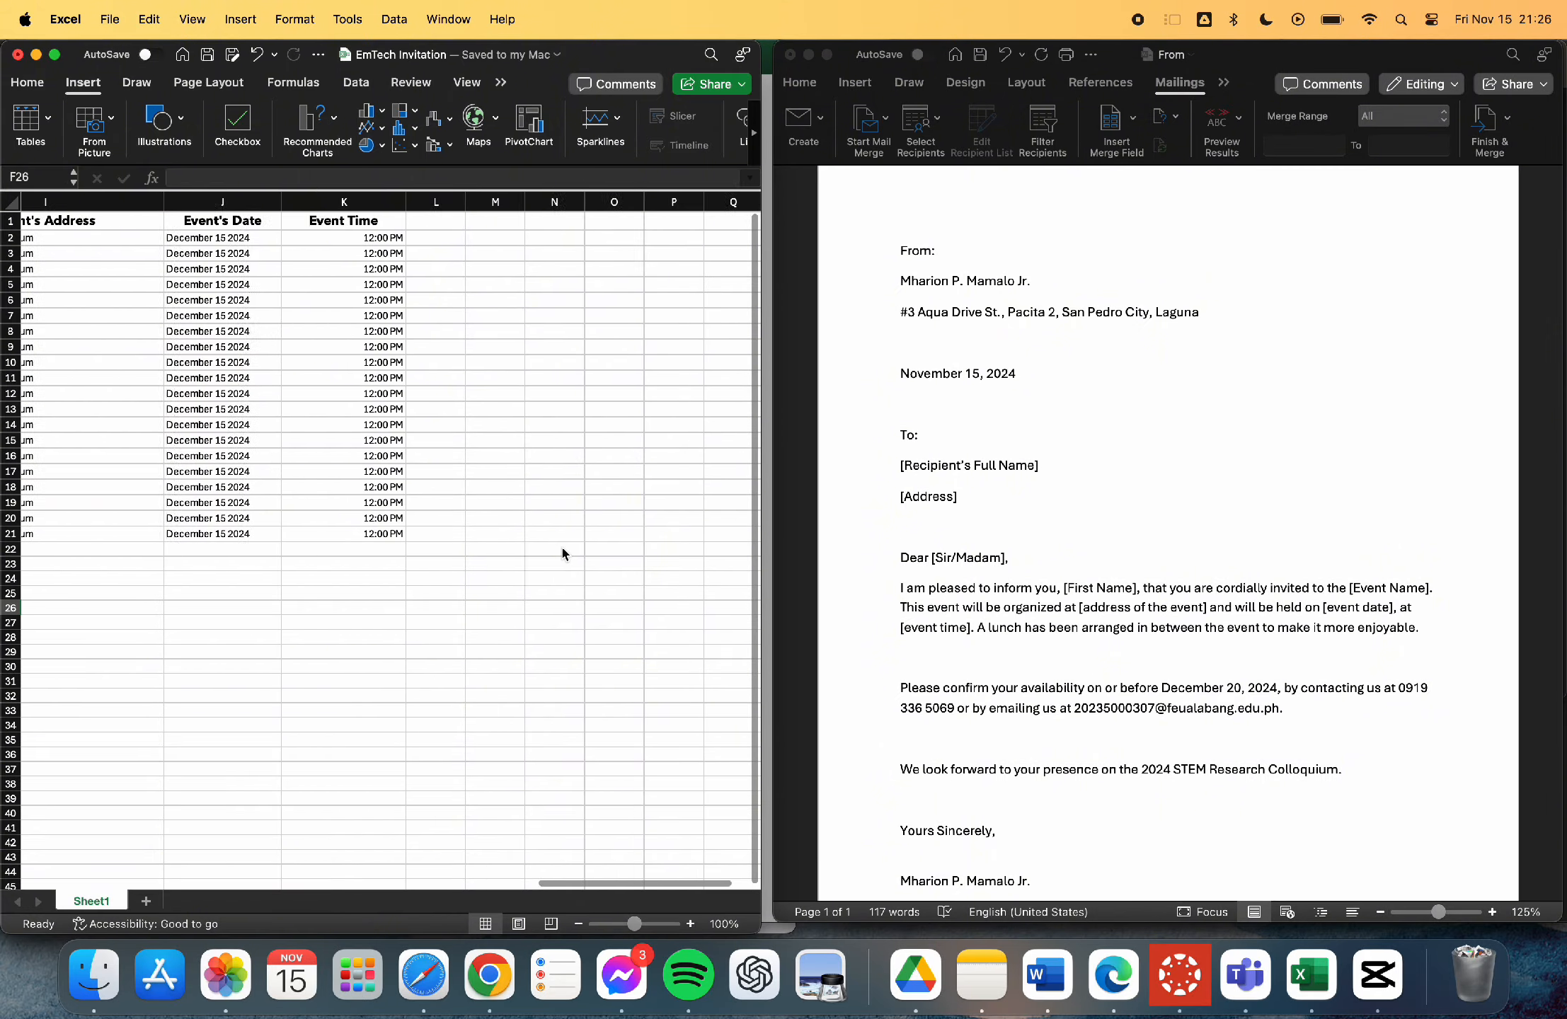
pyautogui.hscroll(-12, 560, 549)
pyautogui.hscroll(-10, 570, 546)
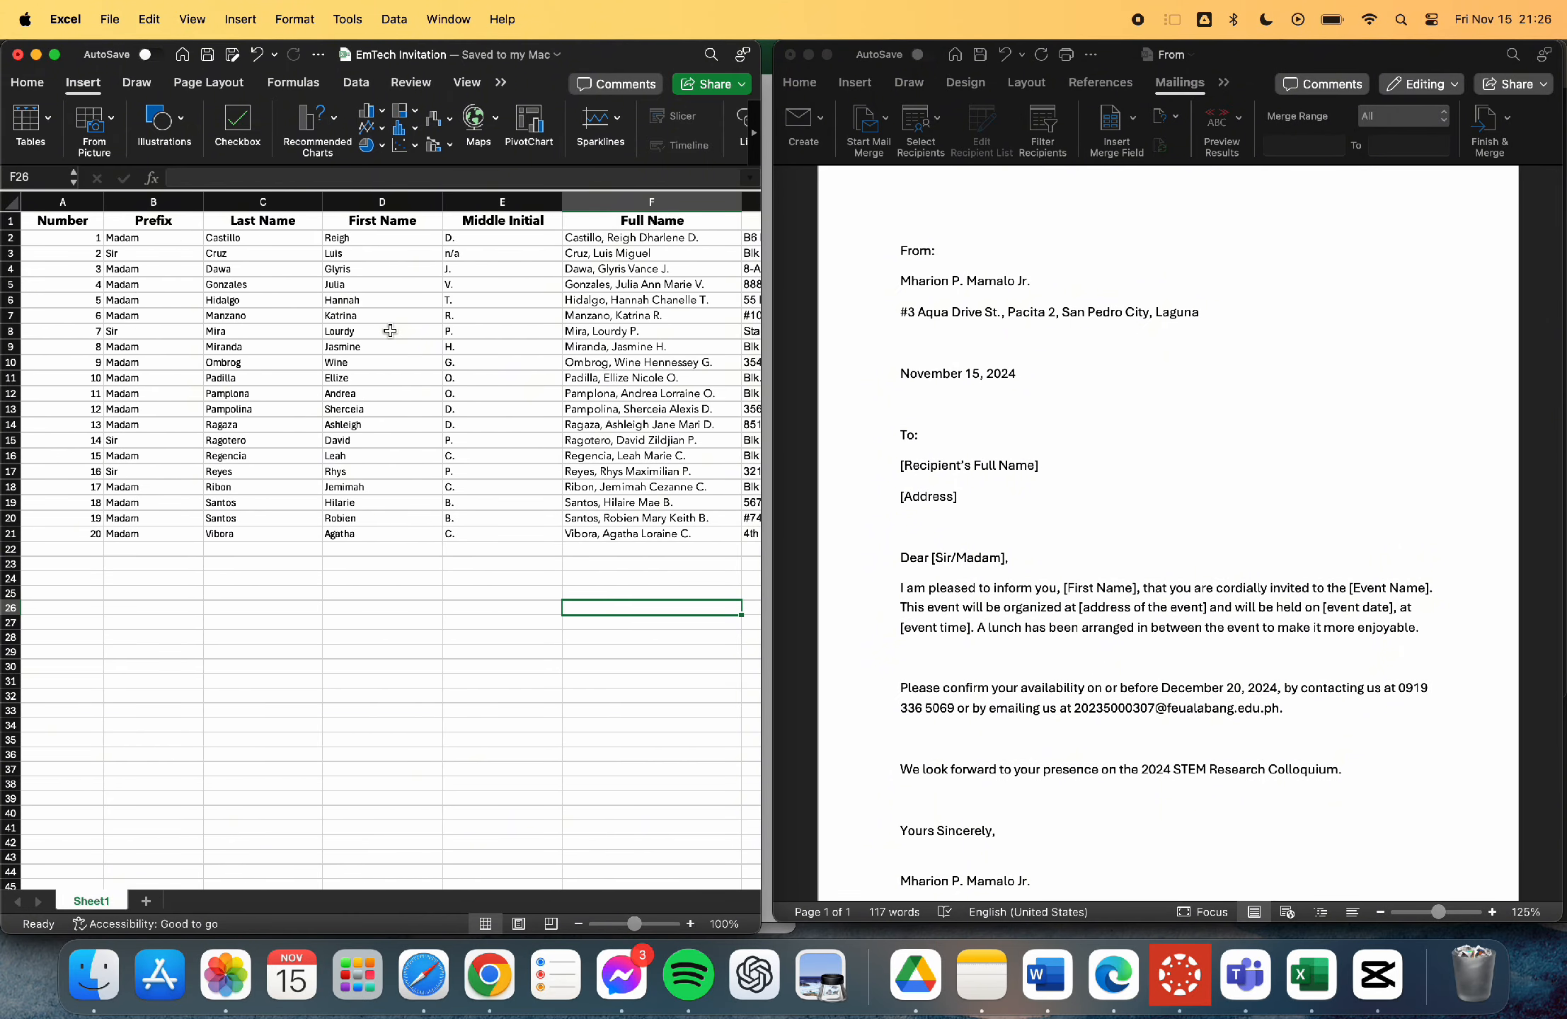
# Connect the letter to the existing recipient list EmTech Invitation.xlsx from the EmTech documents folder, accepting the text converter and its import
pyautogui.click(1299, 291)
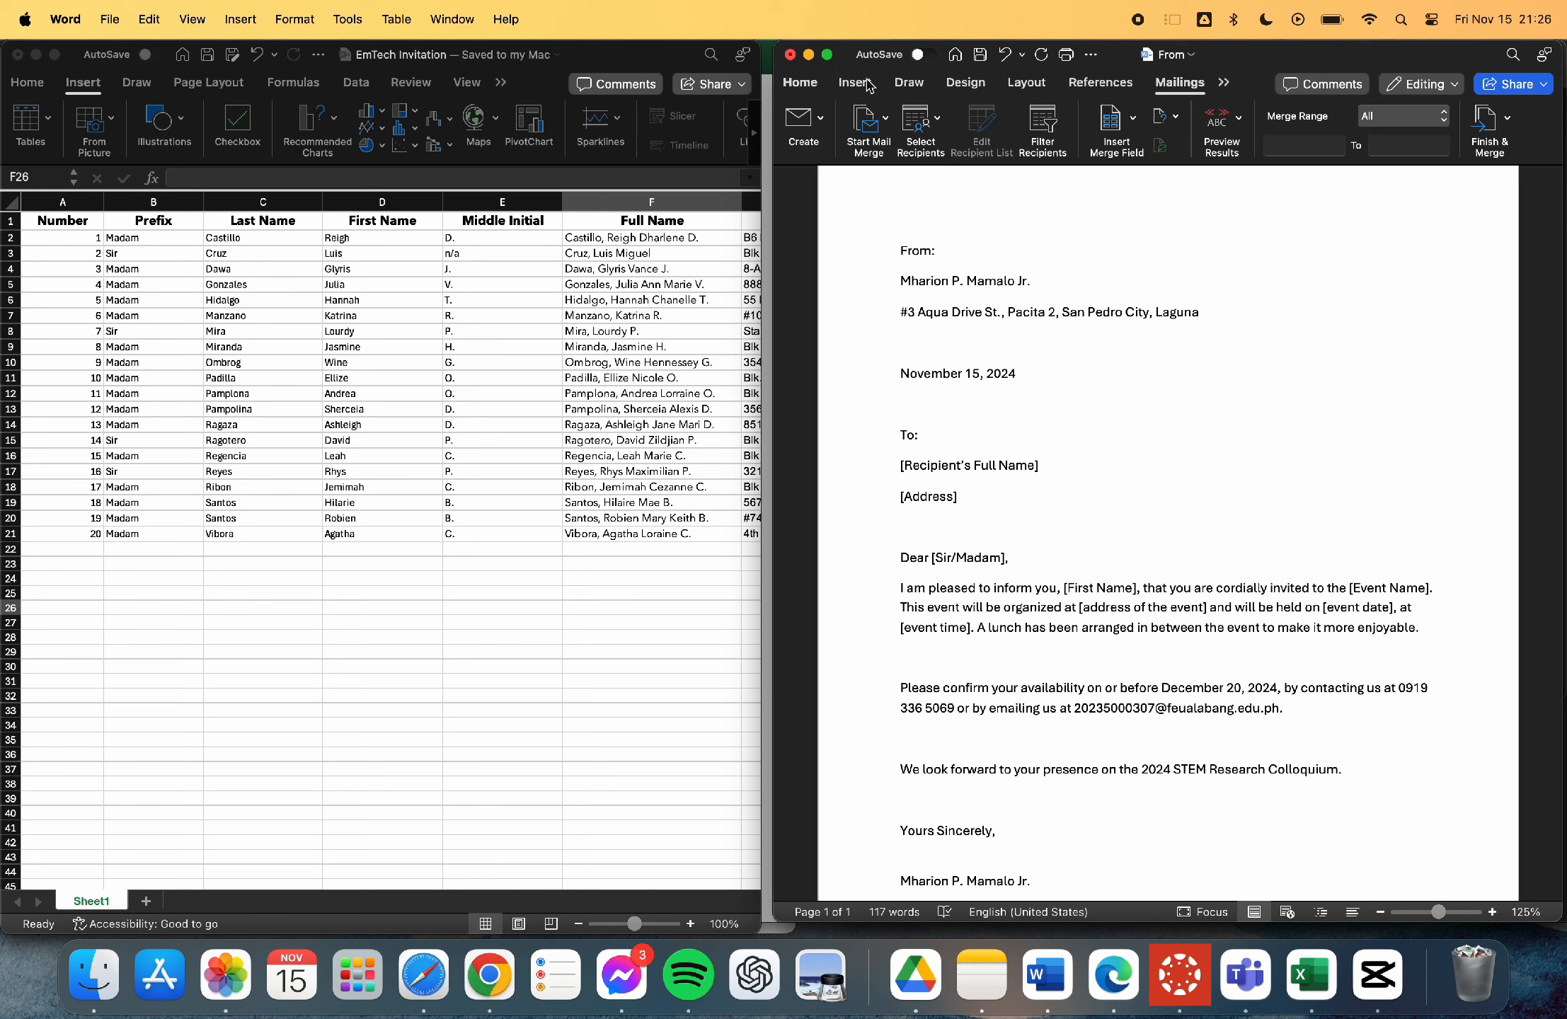
pyautogui.click(1189, 82)
pyautogui.click(919, 126)
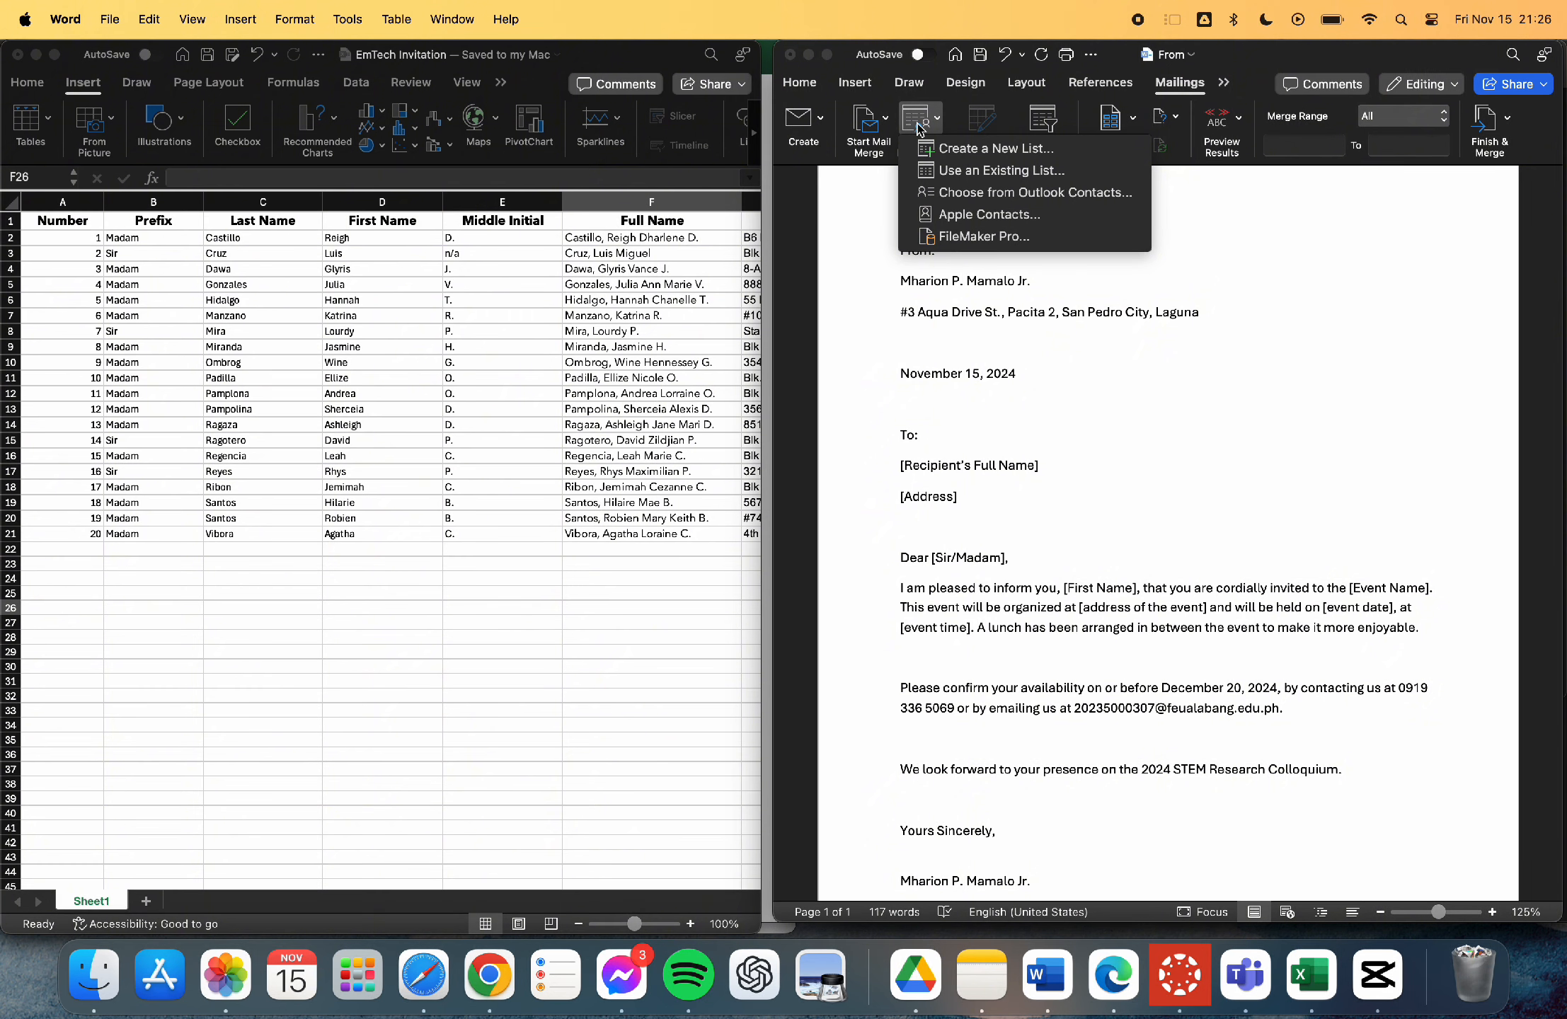
pyautogui.click(982, 172)
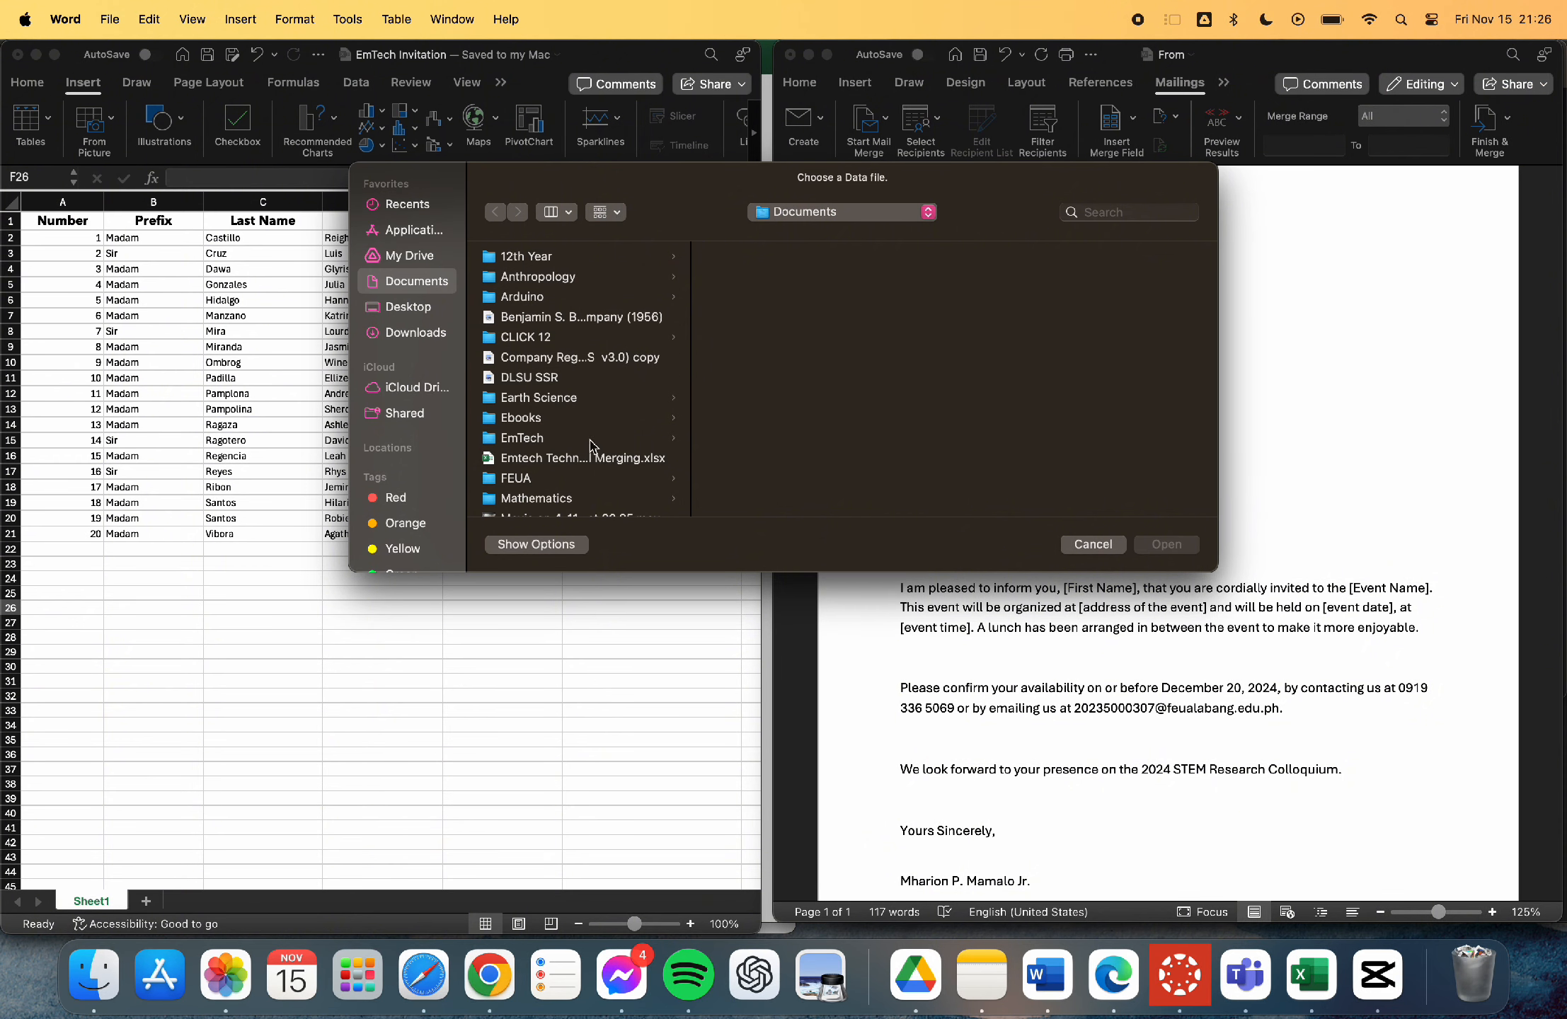
pyautogui.click(592, 440)
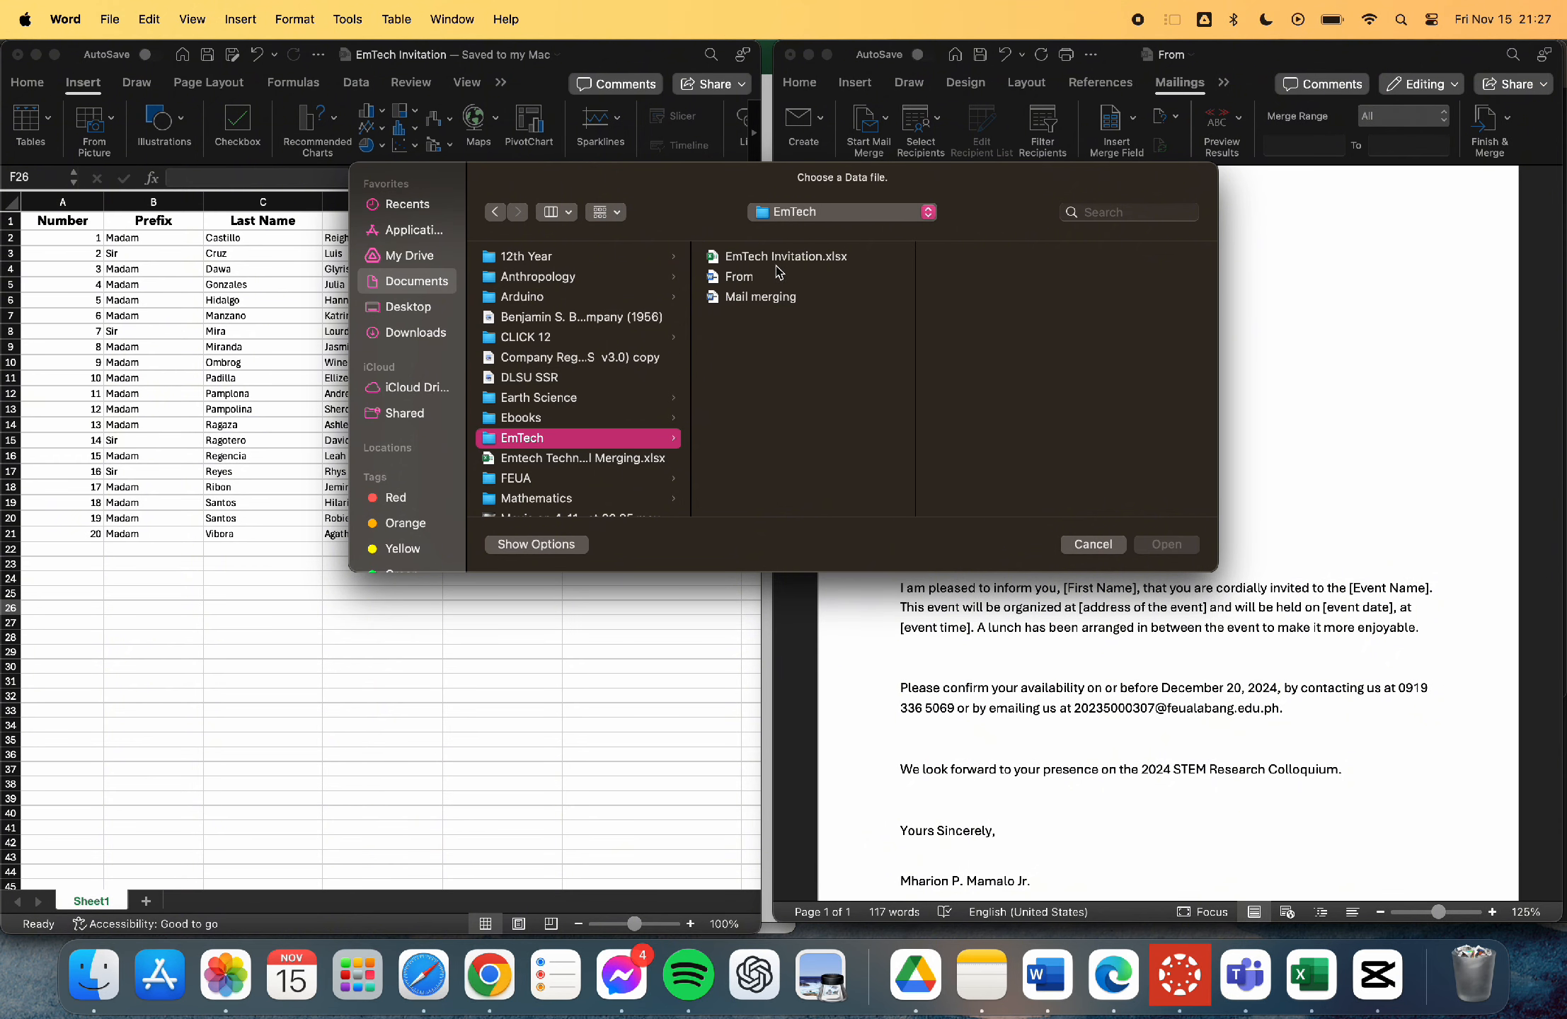
pyautogui.click(777, 258)
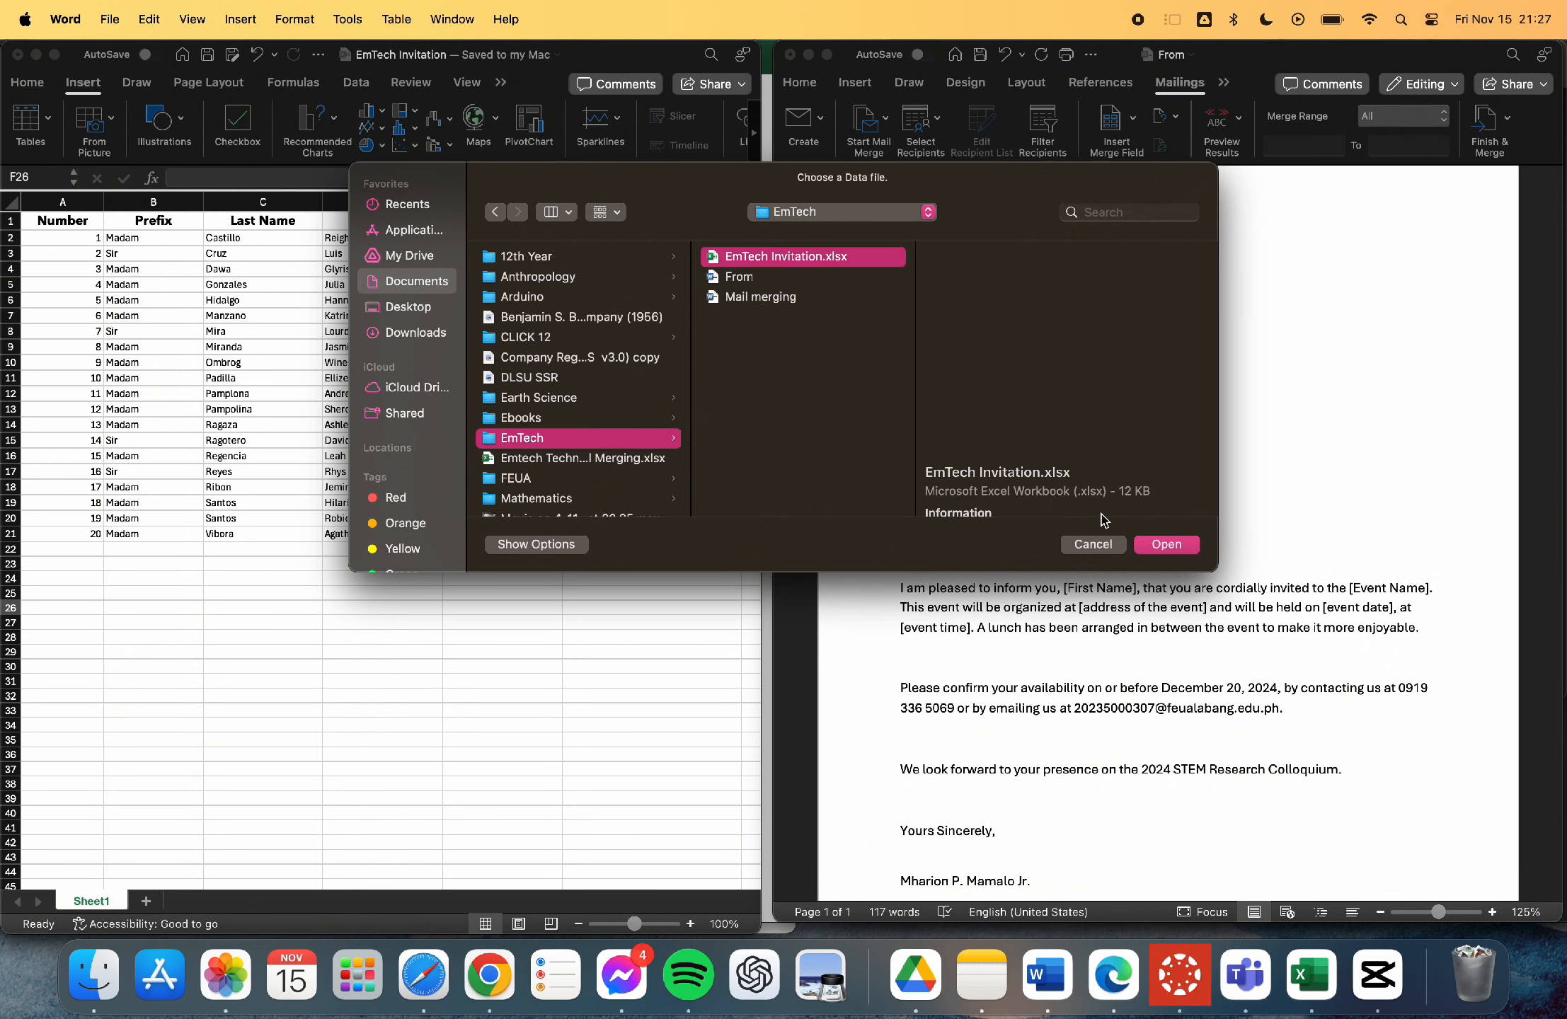
pyautogui.click(1171, 546)
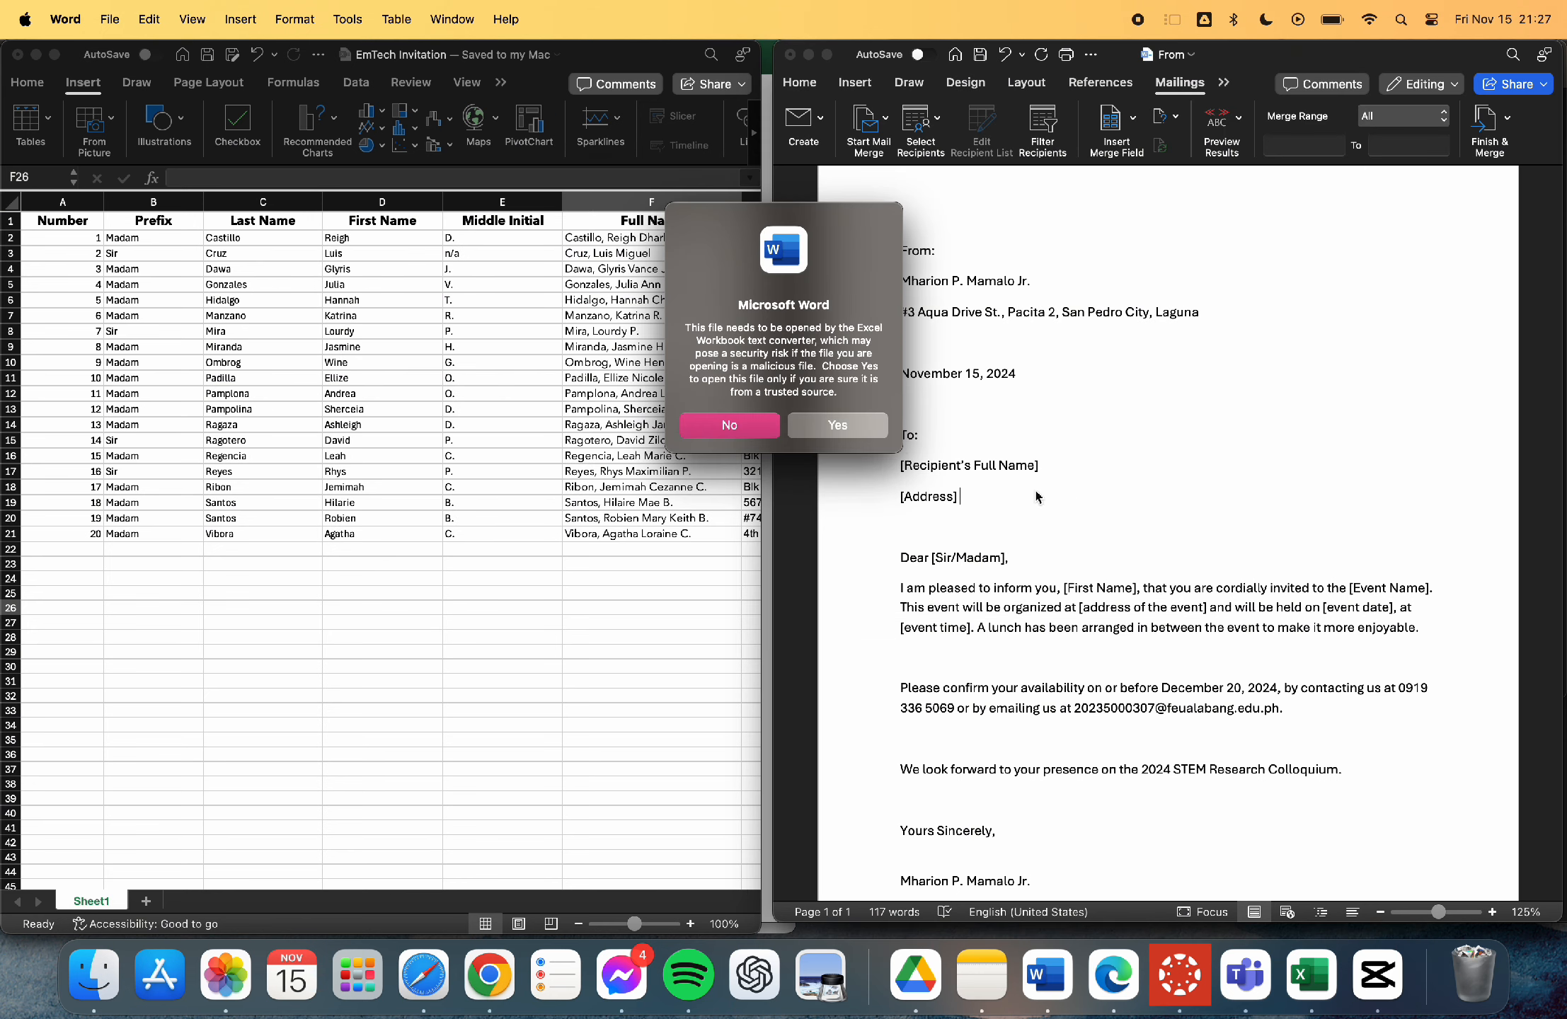
pyautogui.click(831, 431)
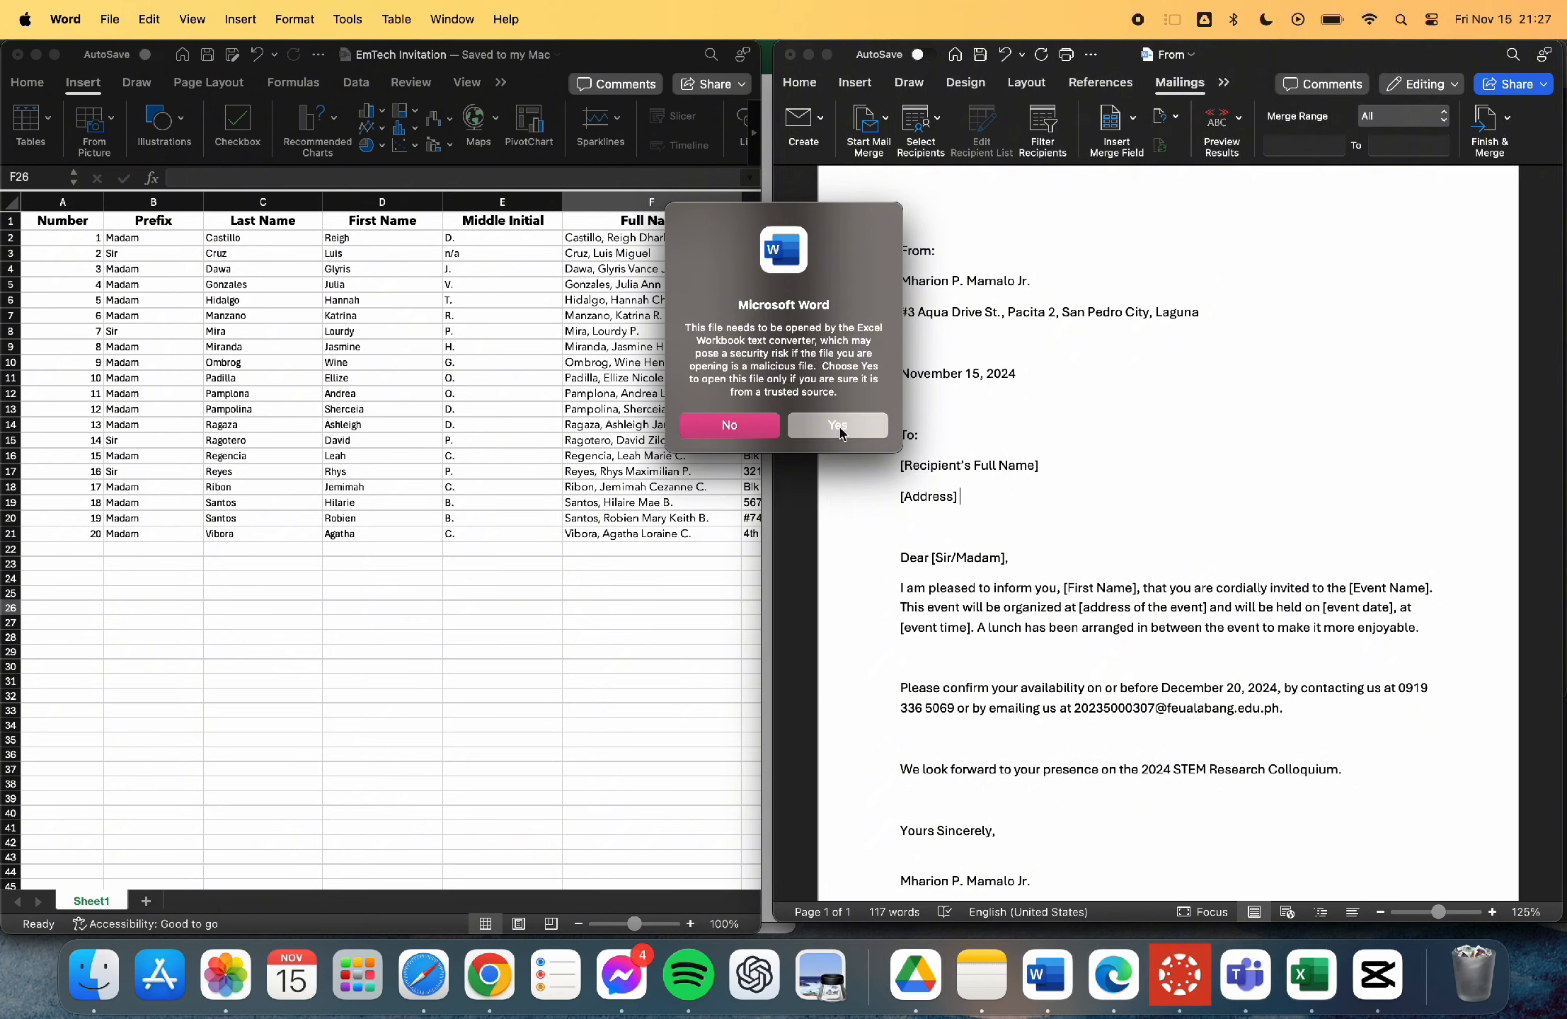
pyautogui.click(861, 381)
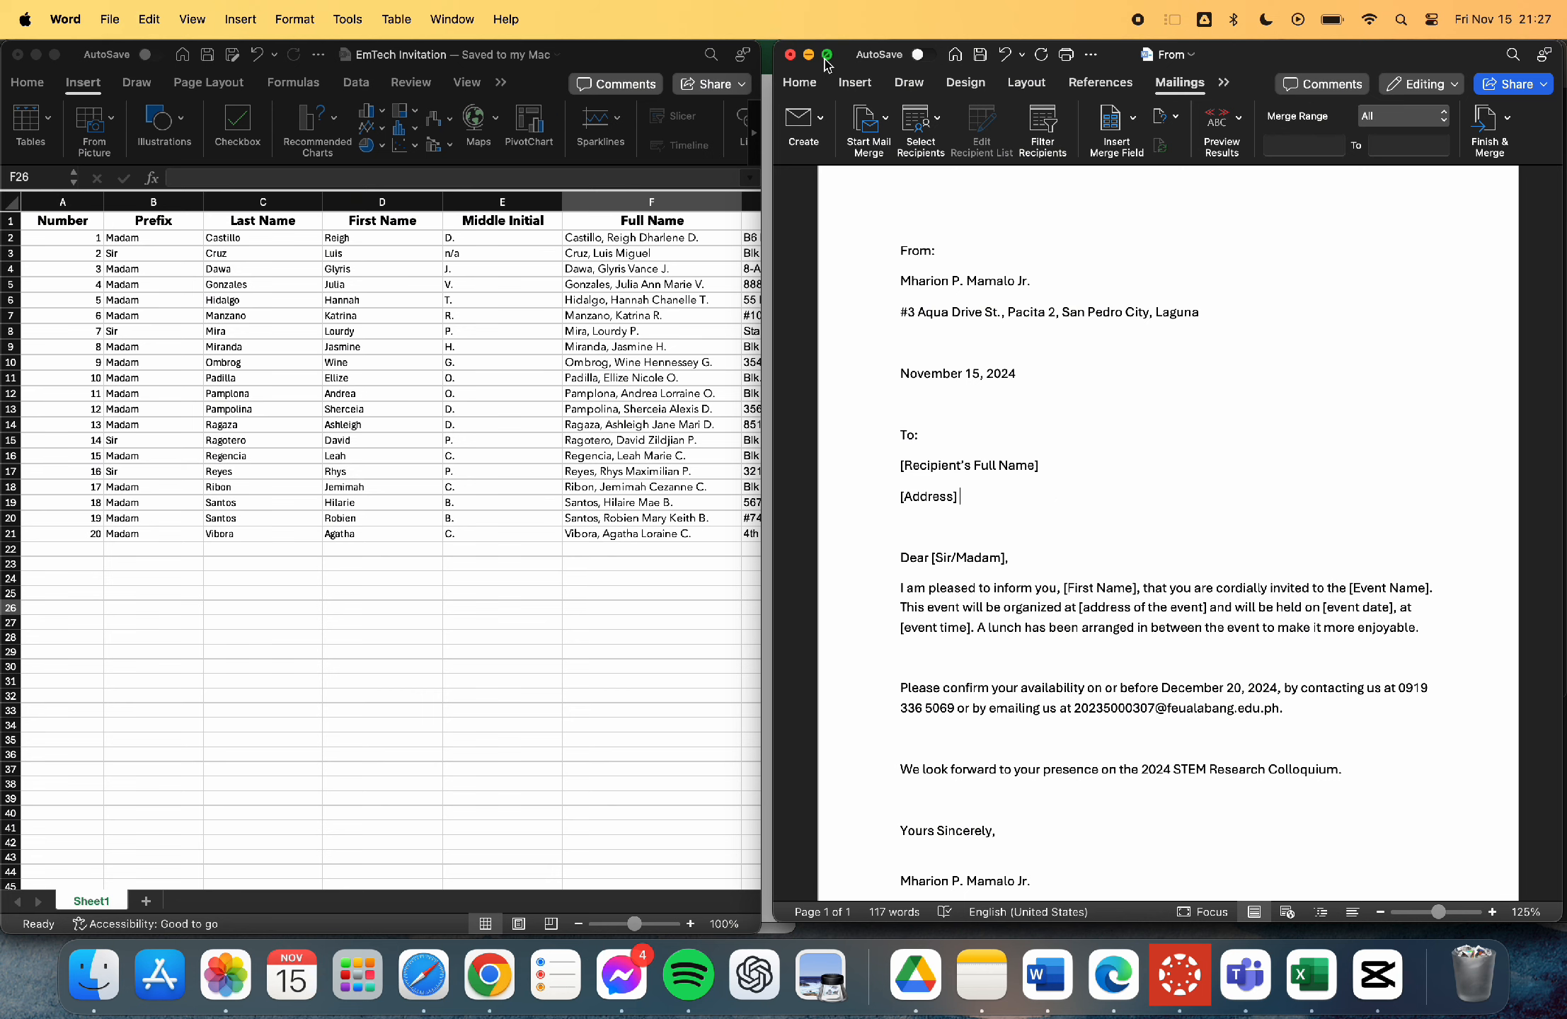
# View the merge fields available from the linked recipient list
pyautogui.moveTo(828, 62)
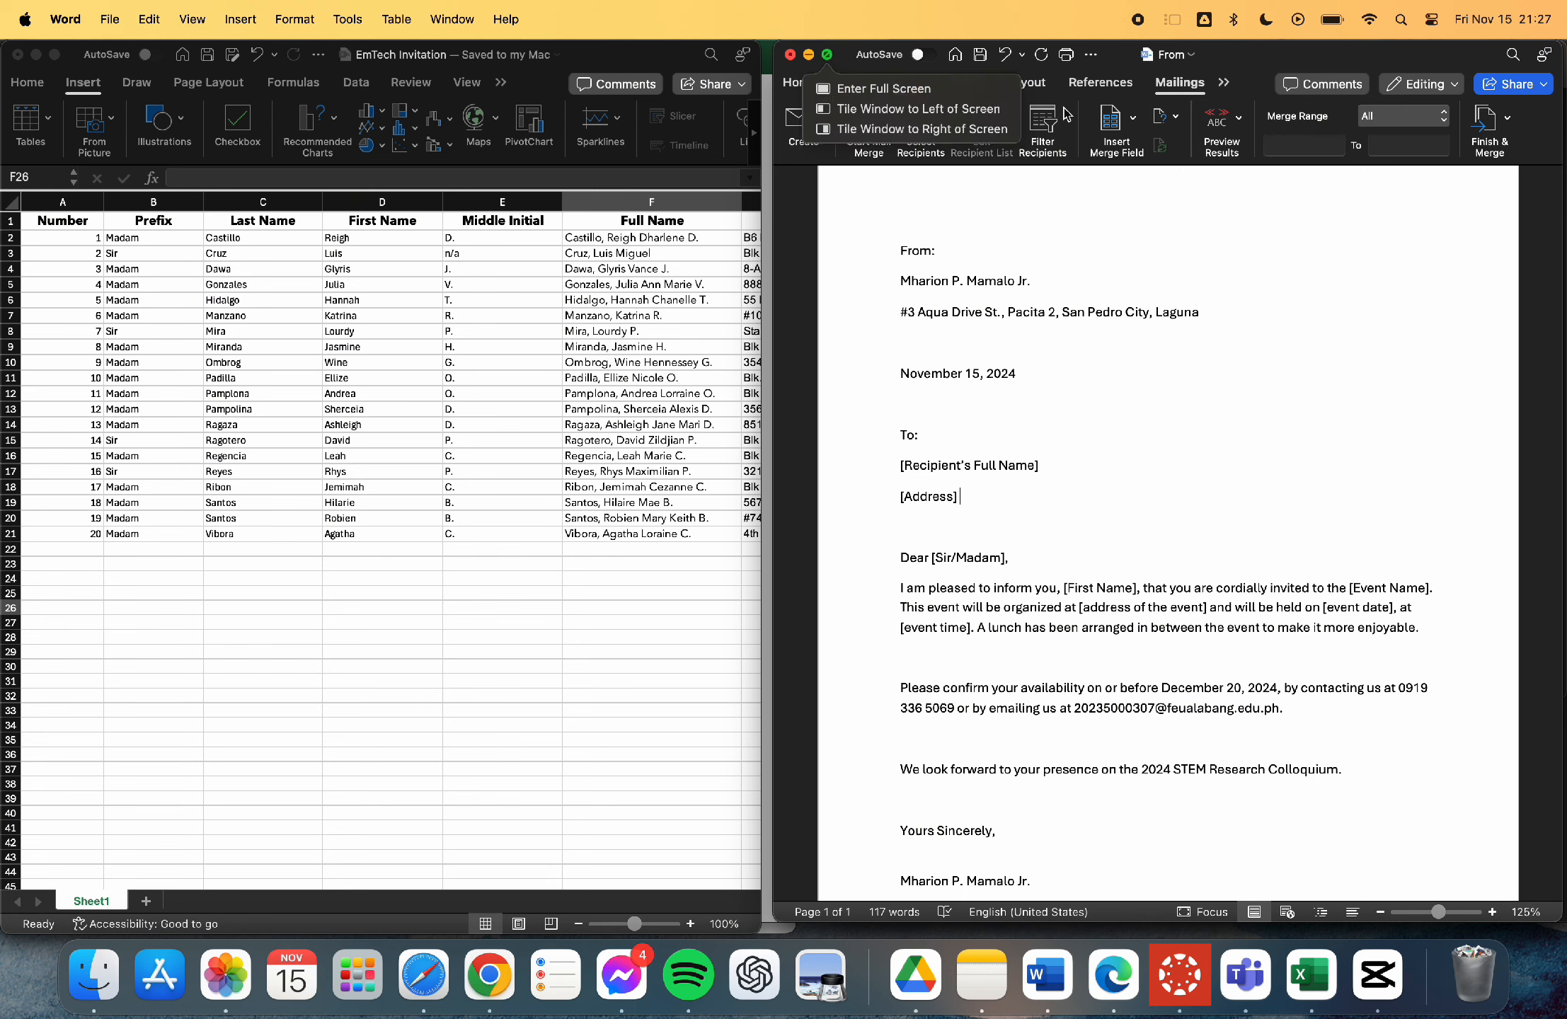
pyautogui.click(1114, 121)
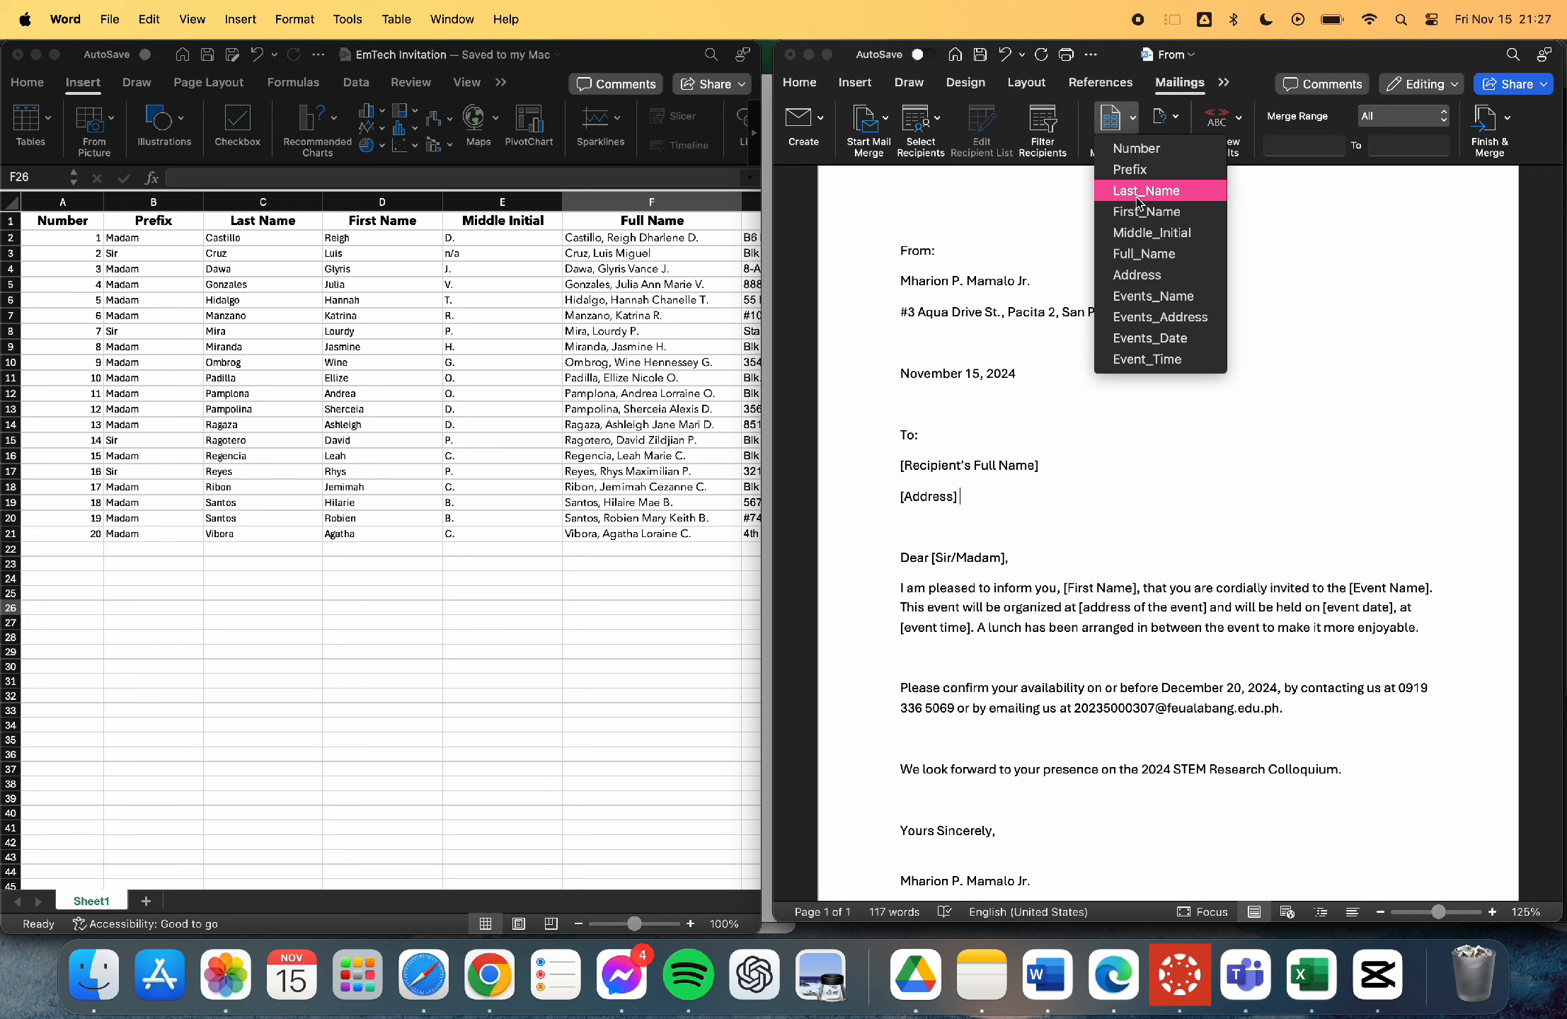
pyautogui.click(1018, 479)
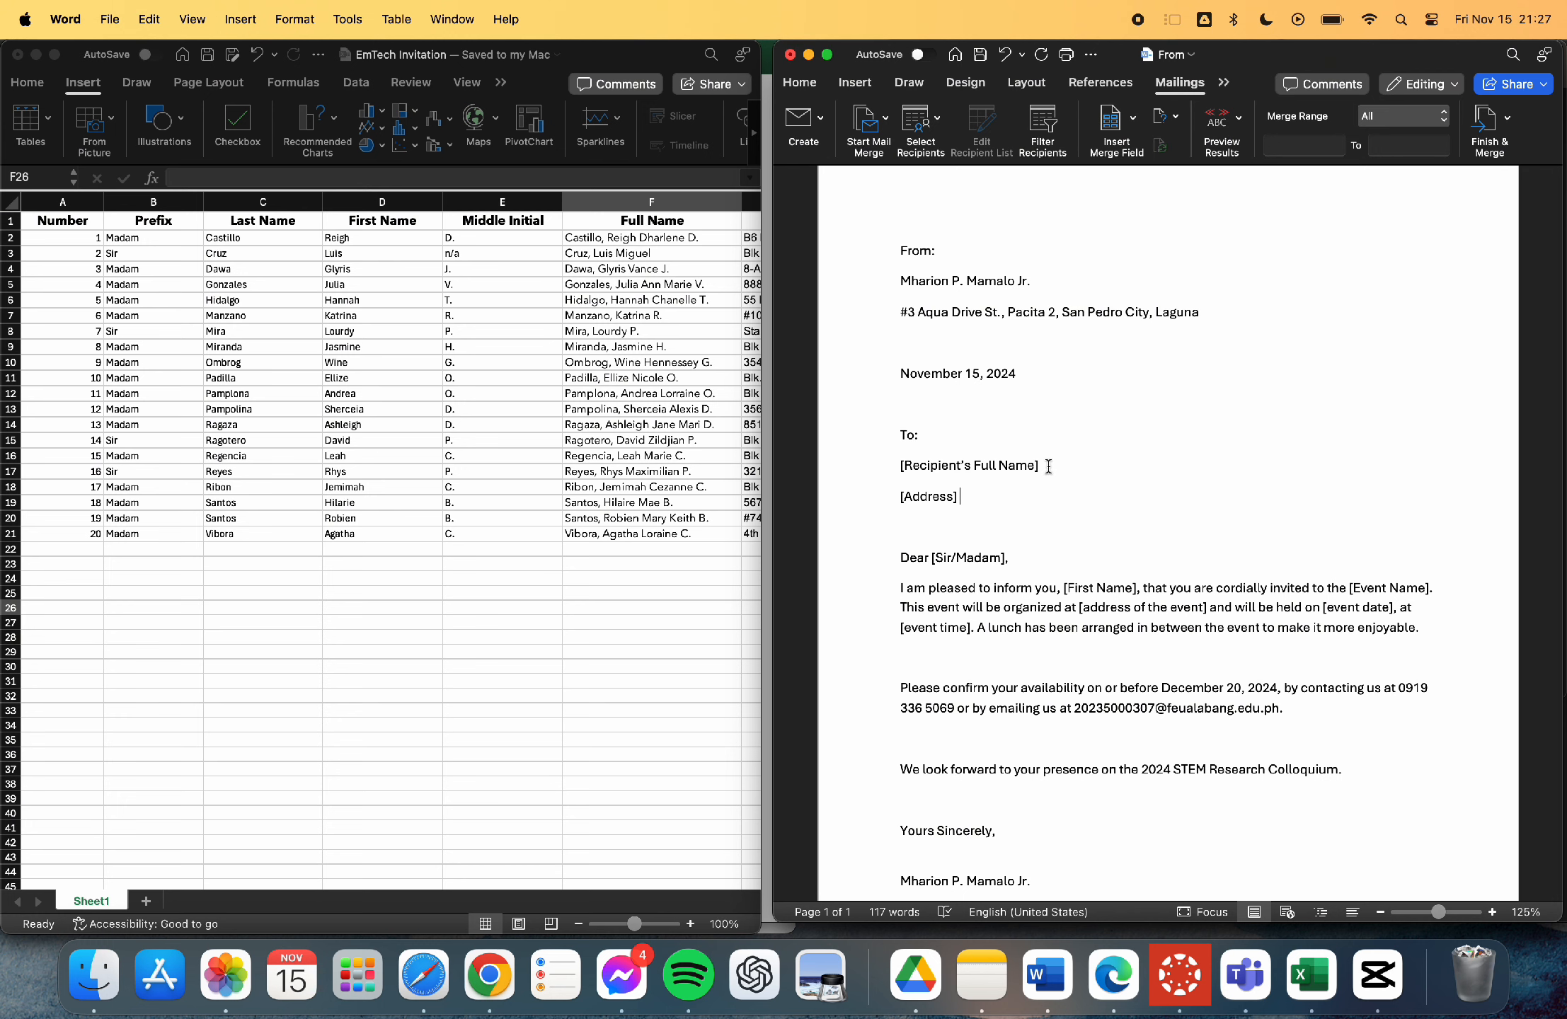
# Replace the [Recipient's Full Name] placeholder with the Full_Name merge field, keeping [Address] on its own line below
pyautogui.moveTo(1048, 465); pyautogui.dragTo(861, 465)
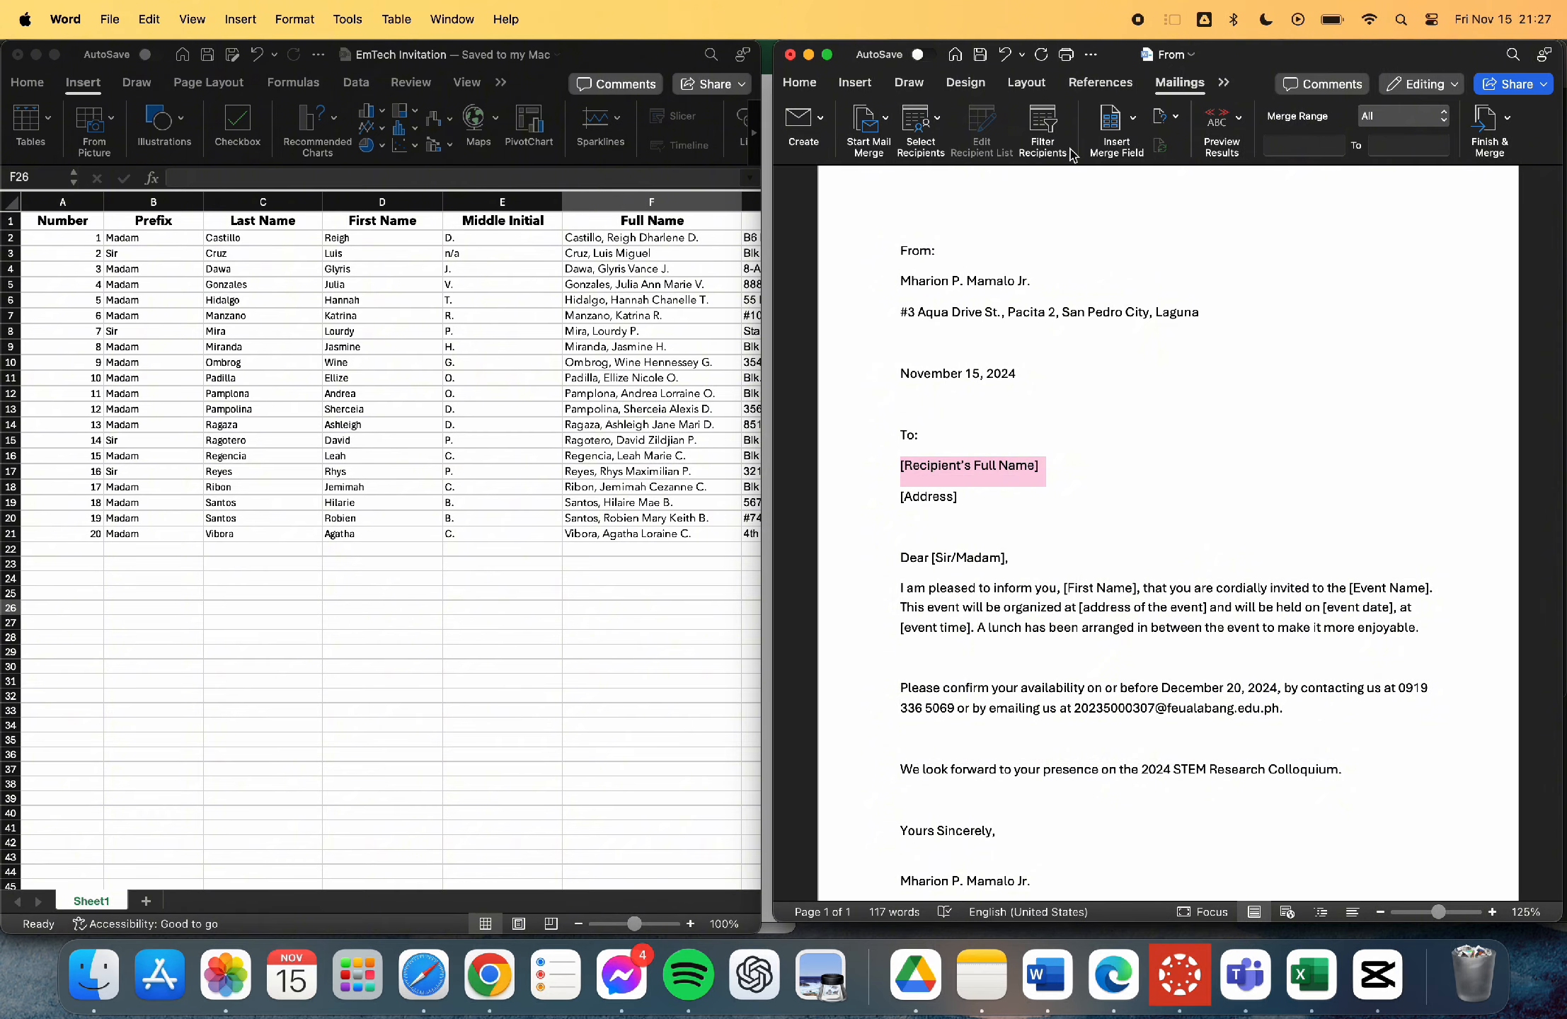
pyautogui.hscroll(3, 494, 354)
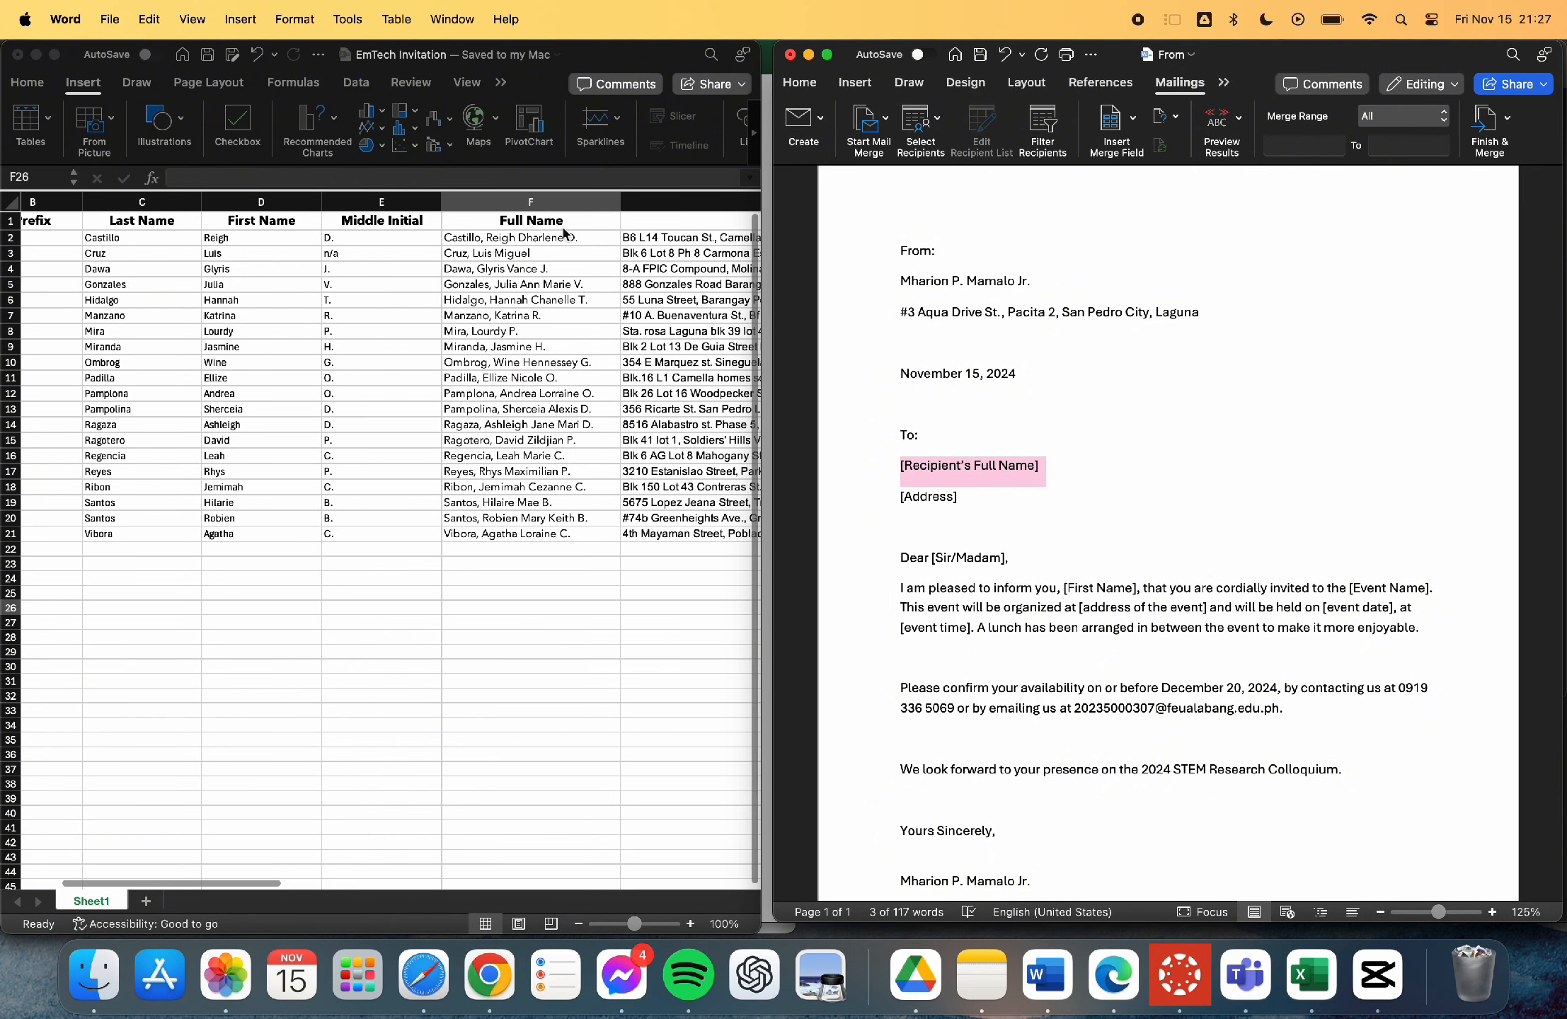
pyautogui.click(522, 230)
pyautogui.click(522, 227)
pyautogui.moveTo(900, 465); pyautogui.dragTo(1055, 472)
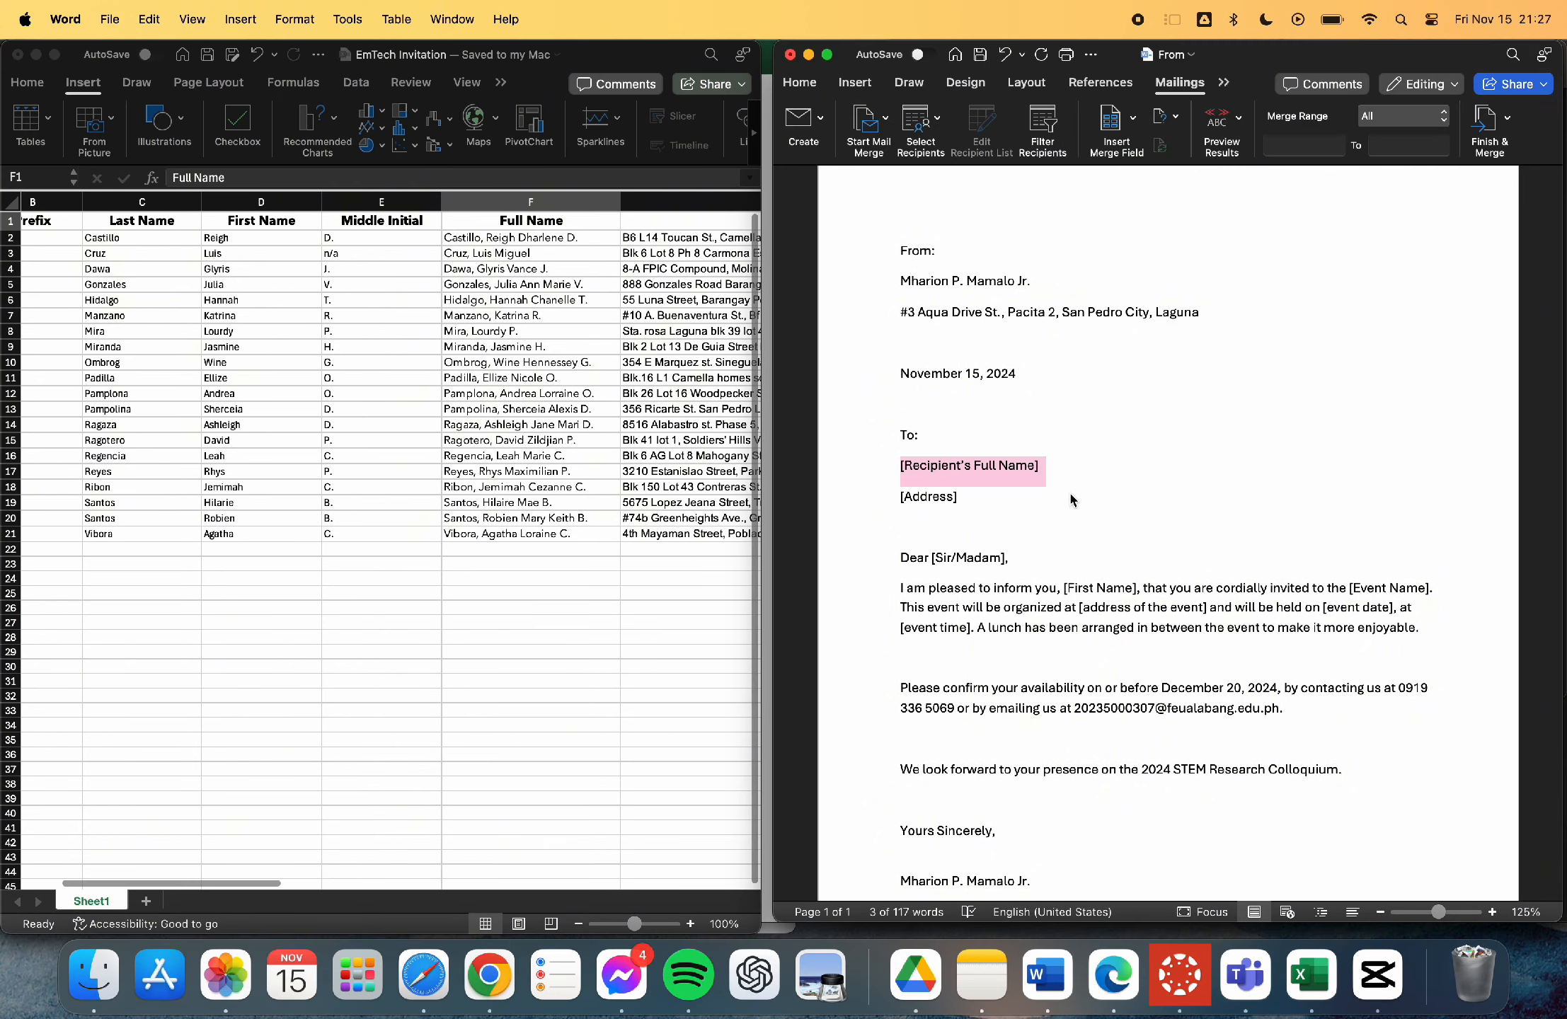
pyautogui.click(1116, 120)
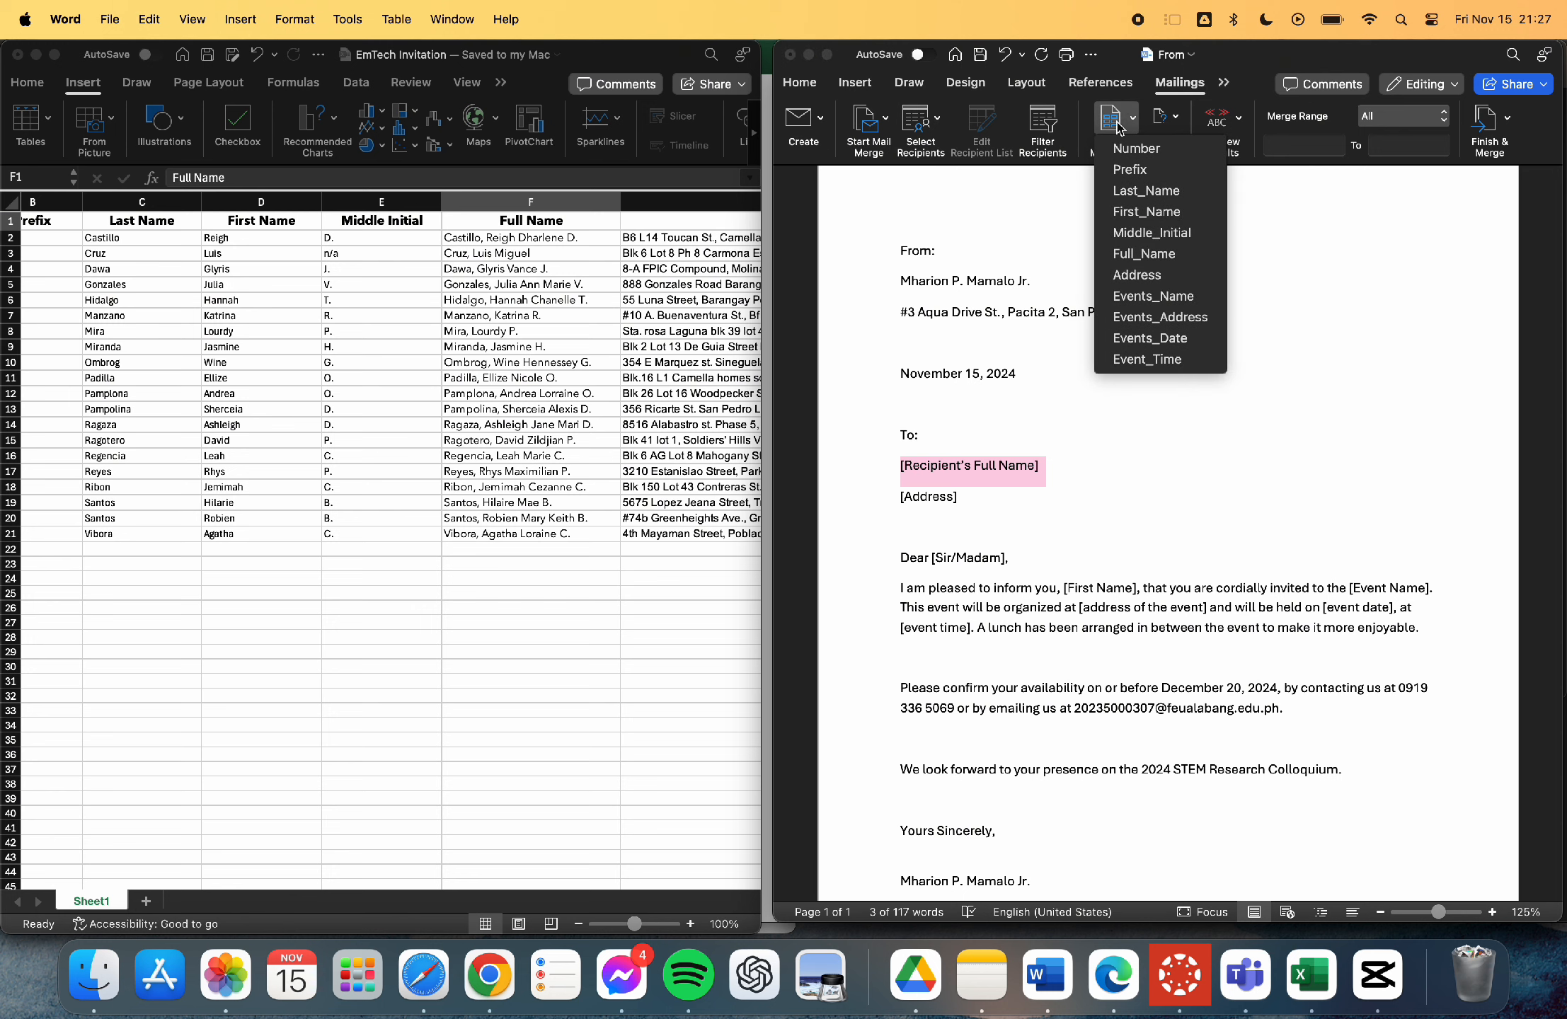
pyautogui.click(1150, 256)
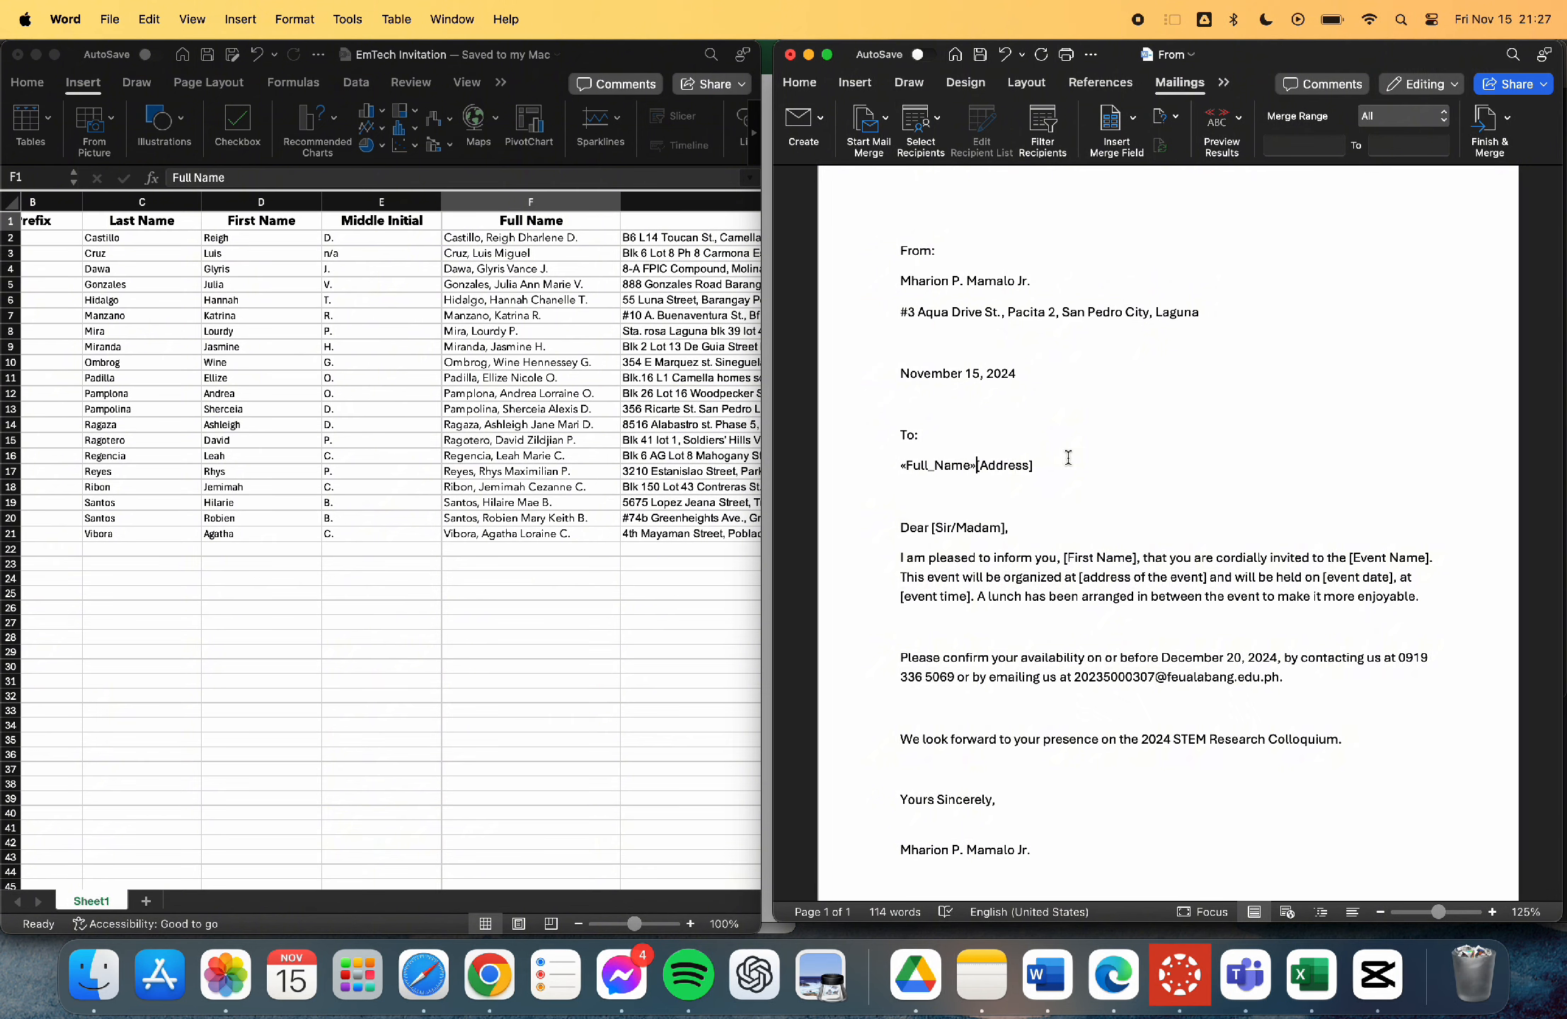
pyautogui.press('Return')
# Replace the [Address] placeholder with the Address merge field, checking it against the spreadsheet's Address column
pyautogui.moveTo(986, 495); pyautogui.dragTo(874, 494)
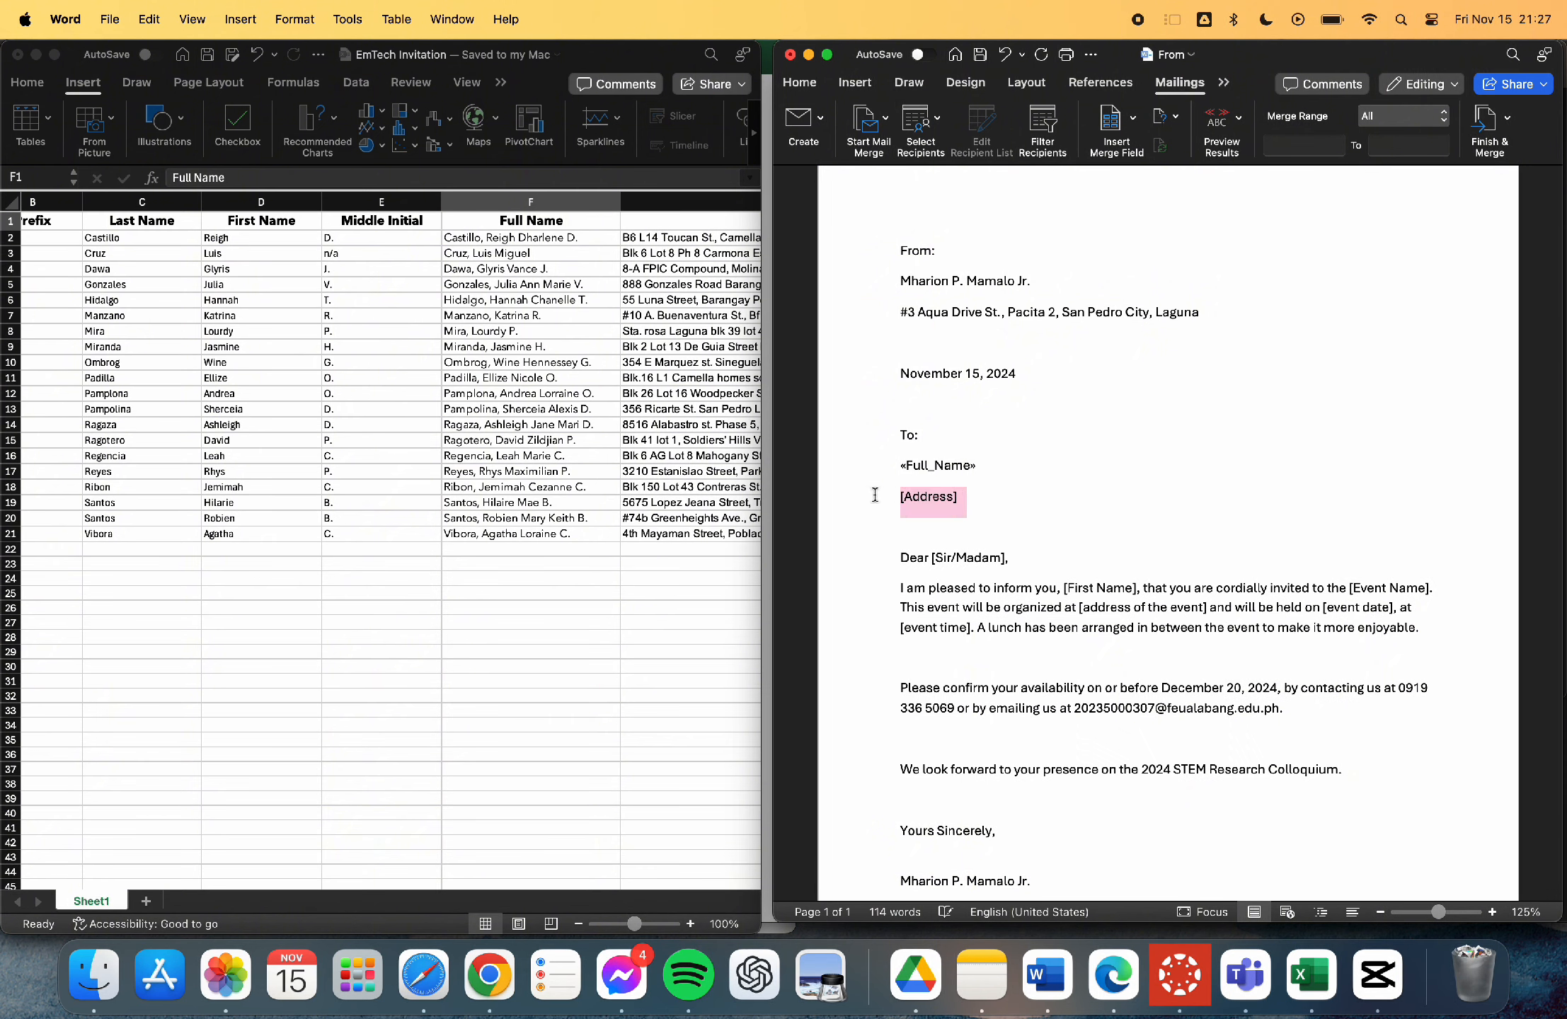
pyautogui.click(1130, 121)
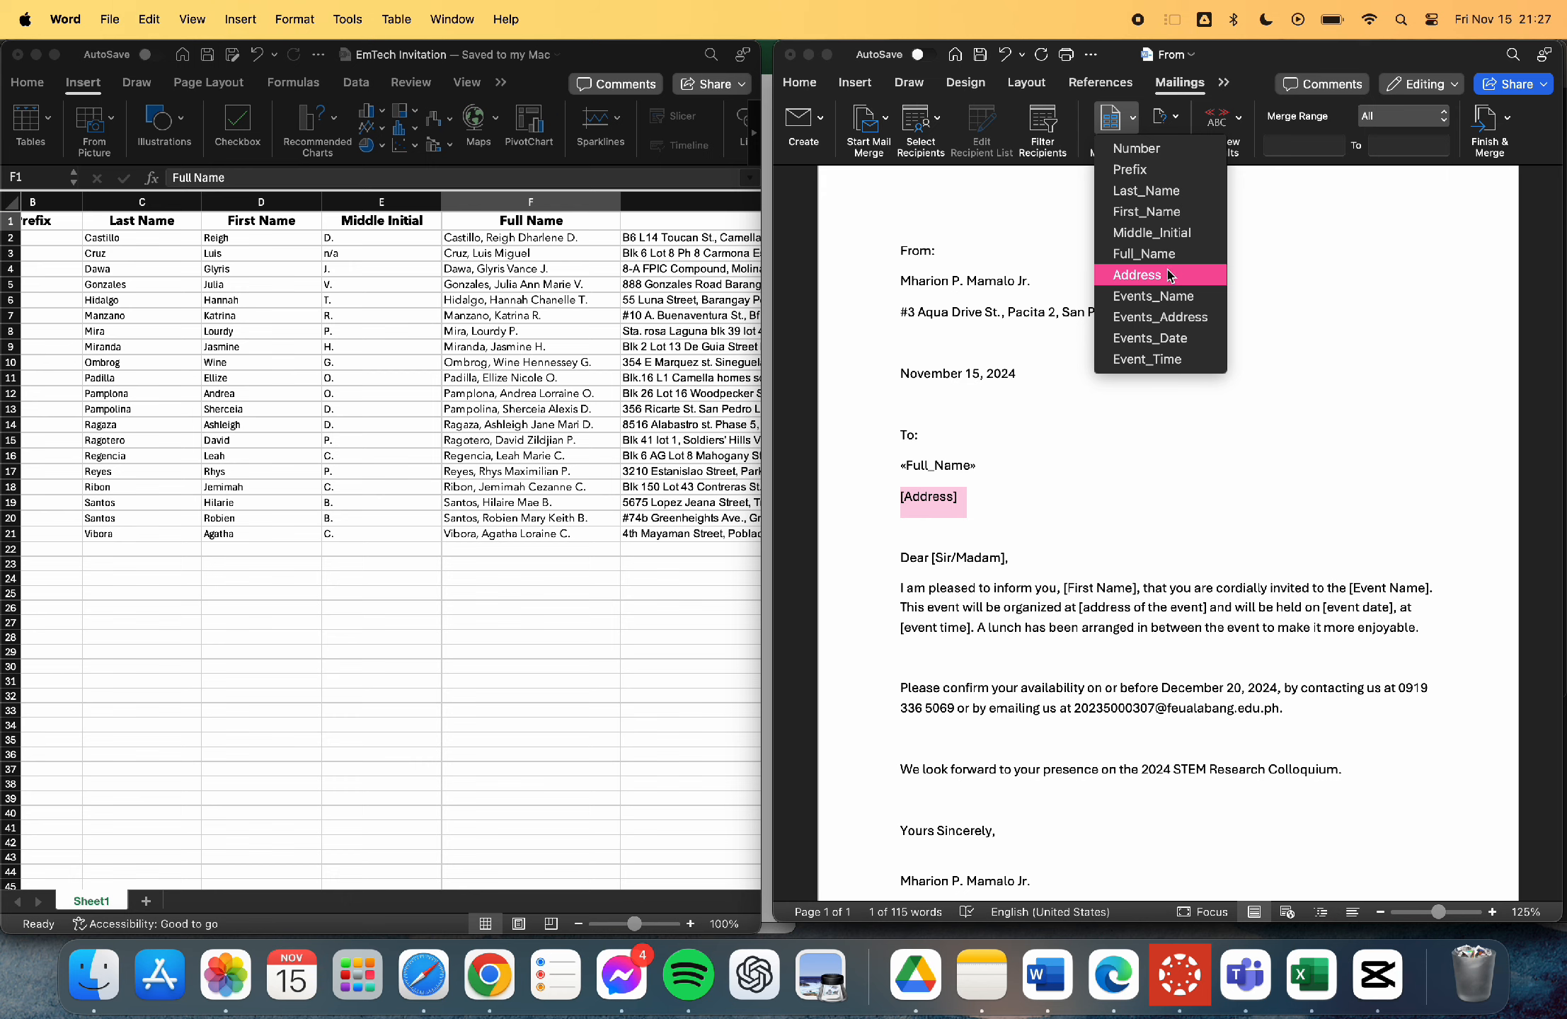
pyautogui.hscroll(5, 460, 426)
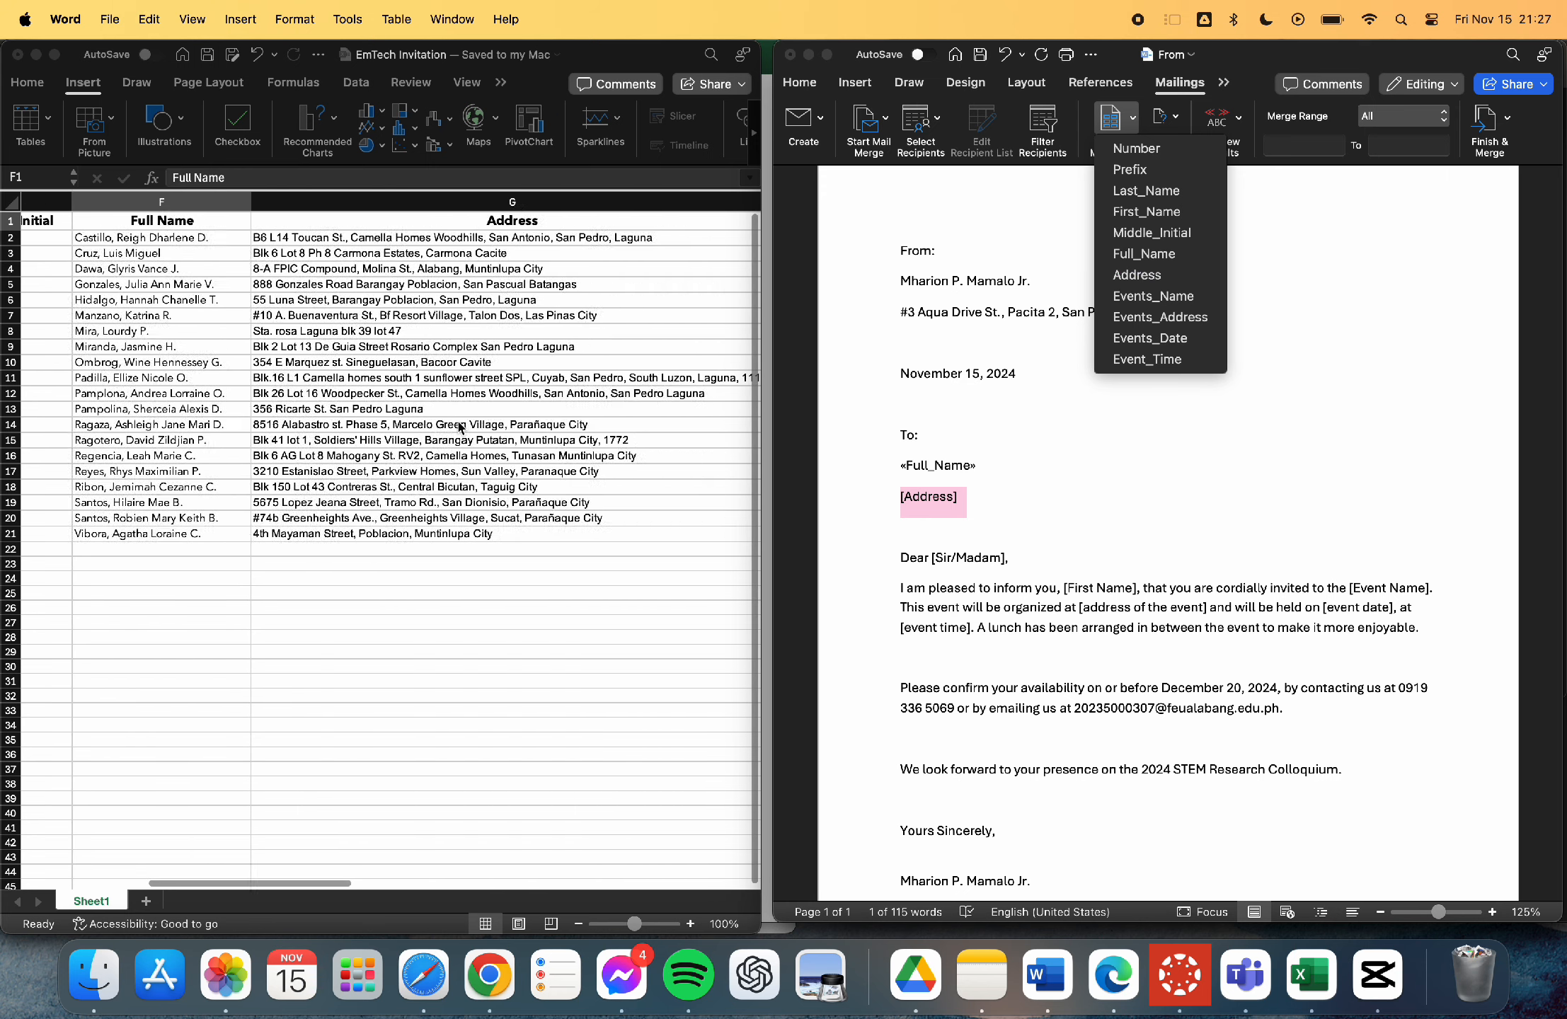
pyautogui.hscroll(2, 460, 427)
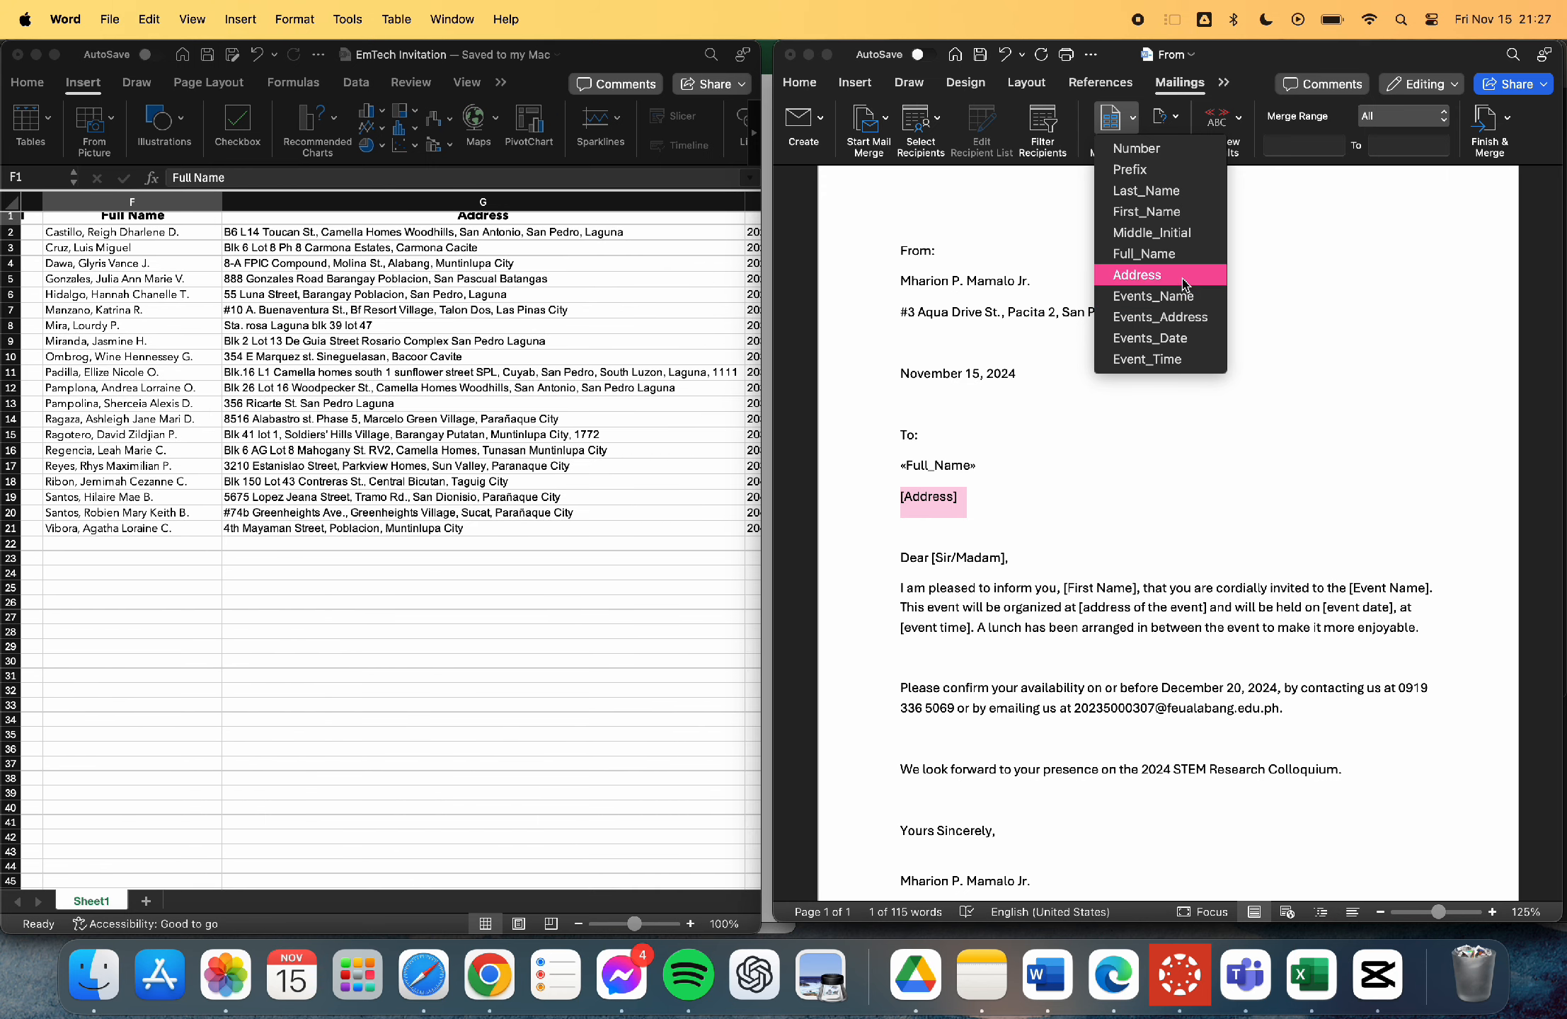
pyautogui.click(1137, 274)
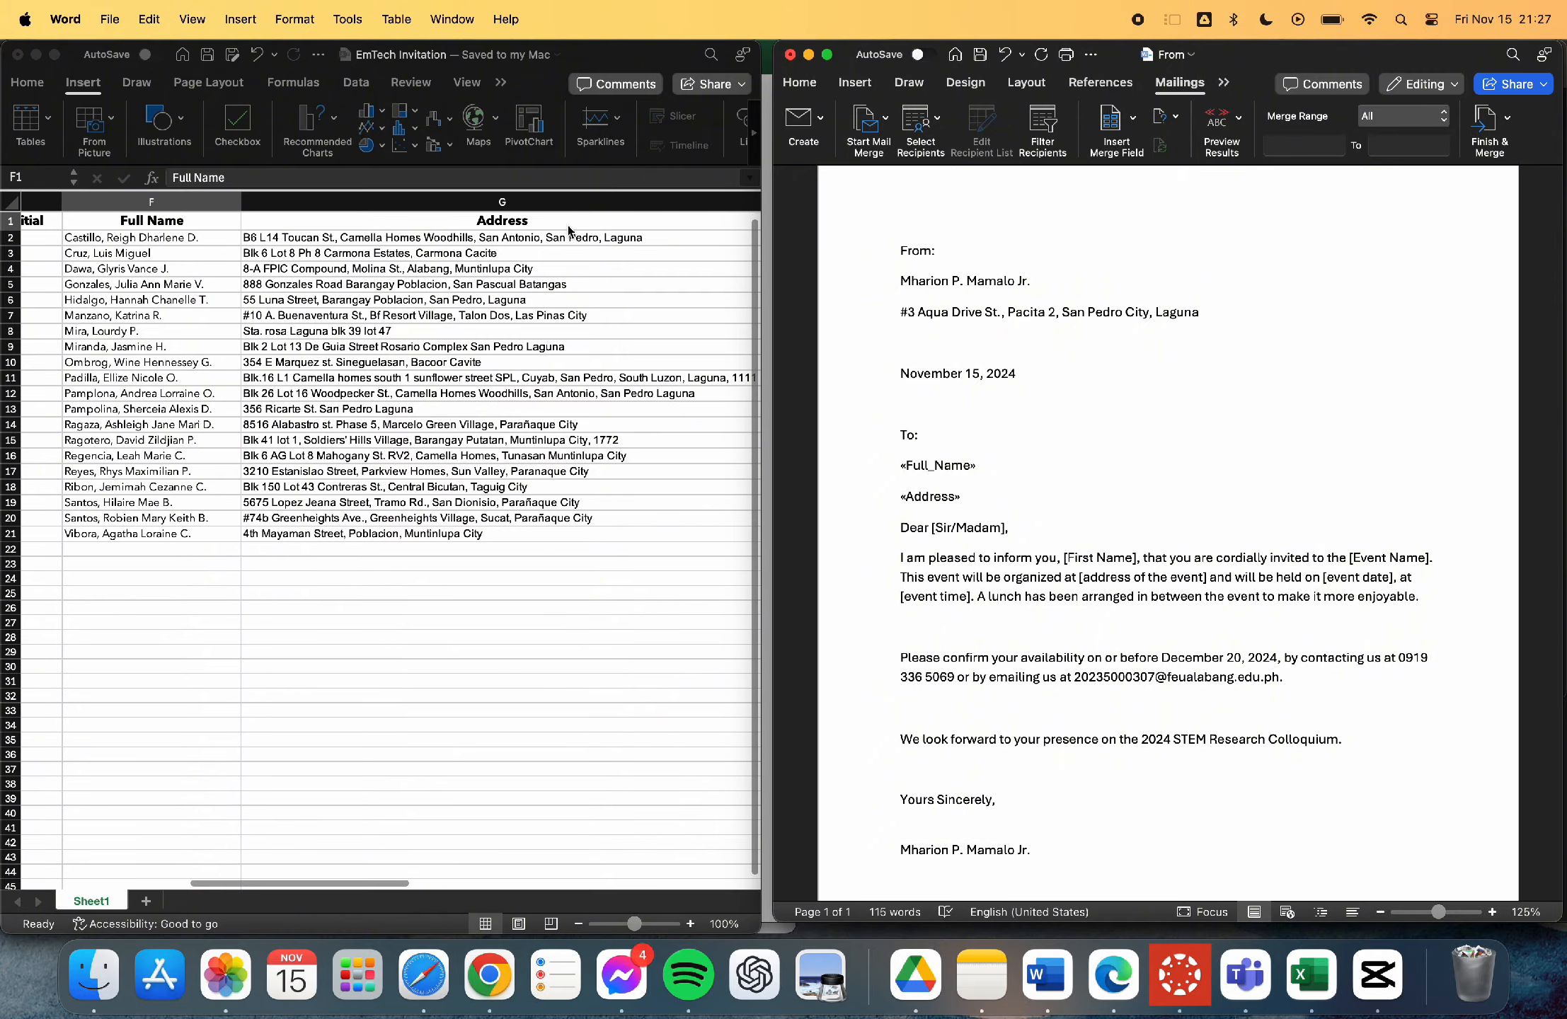
# Add a blank line between the Address merge field and the "Dear [Sir/Madam]," salutation
pyautogui.click(412, 222)
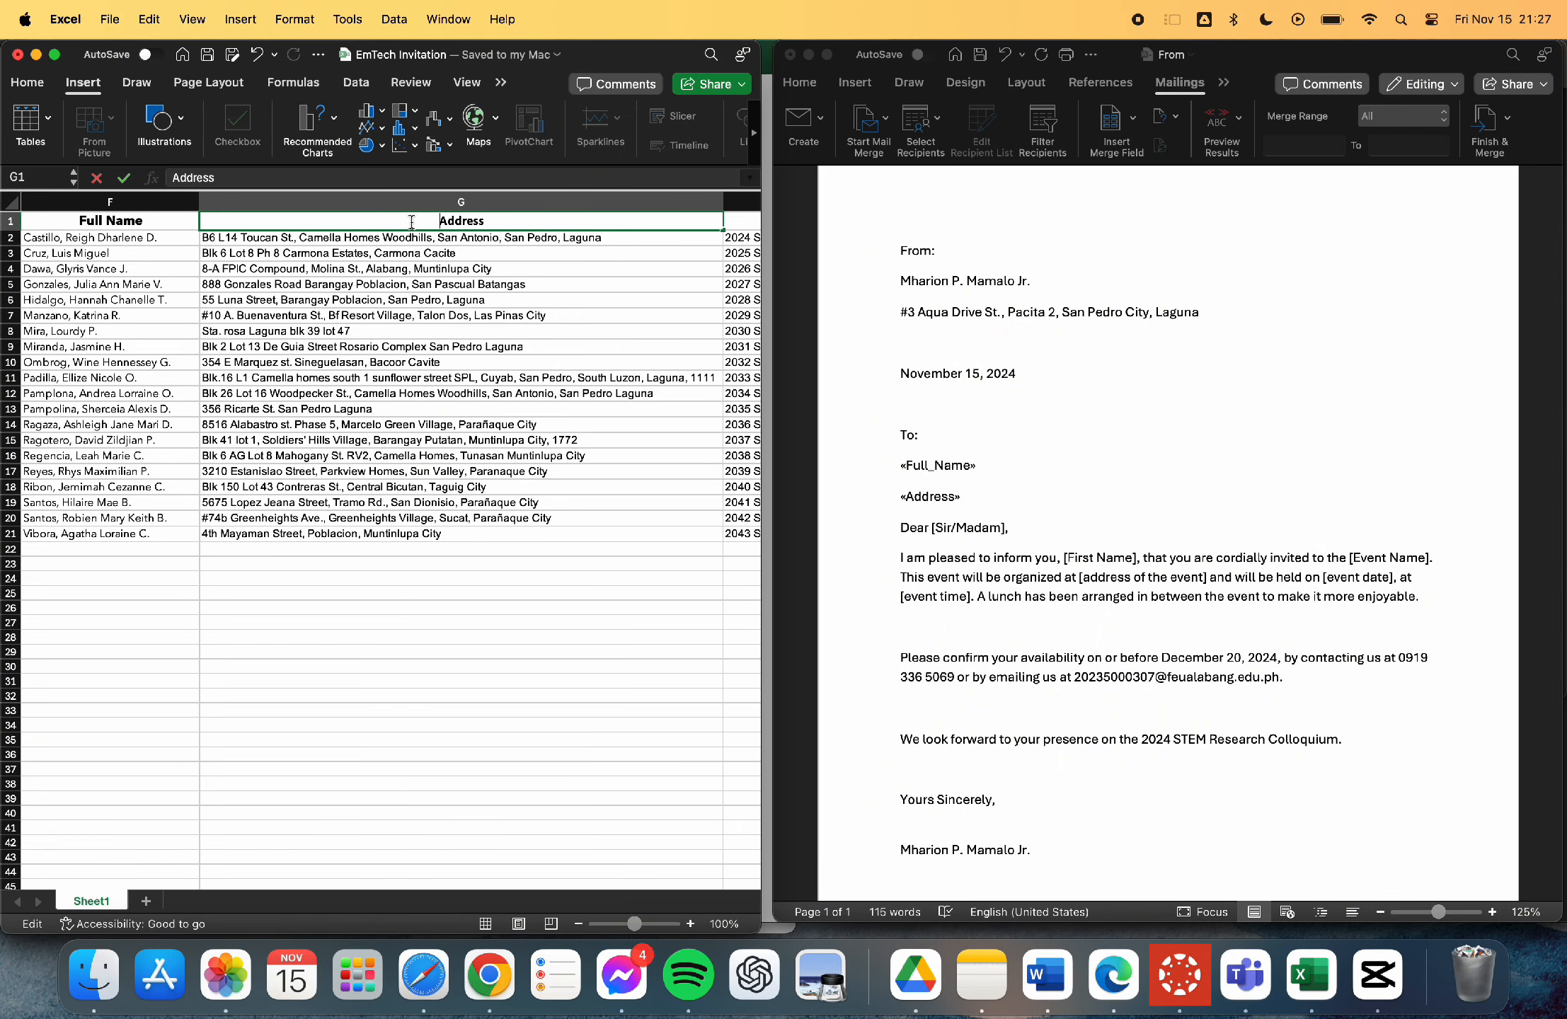
pyautogui.click(318, 331)
pyautogui.click(1088, 407)
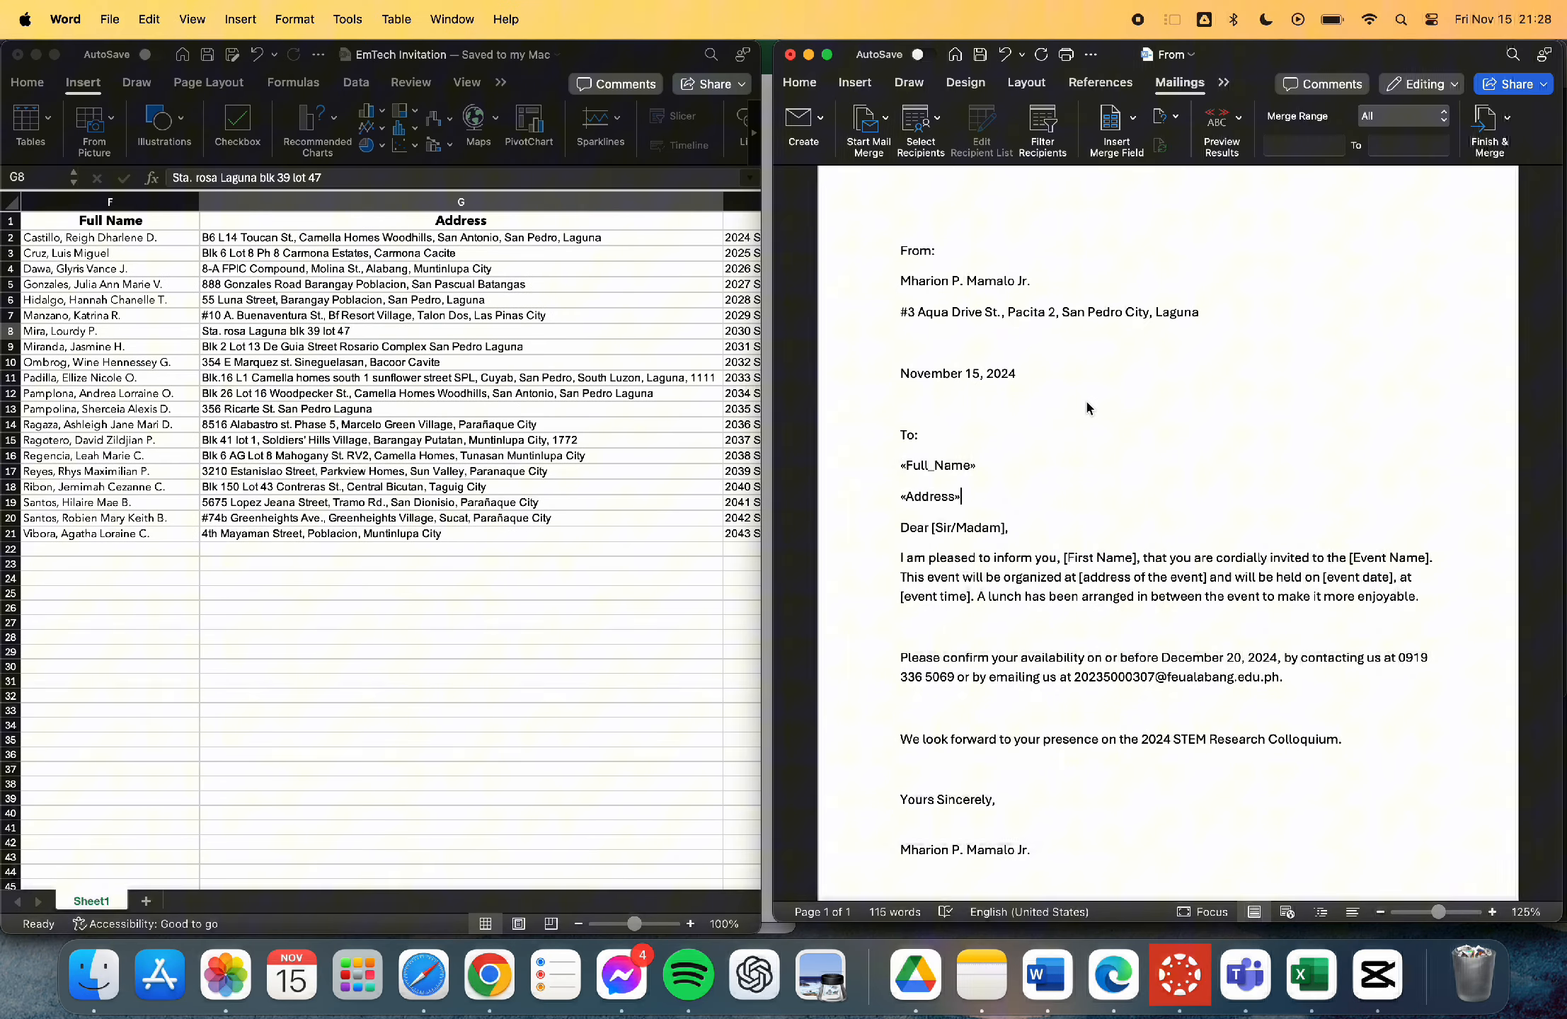
pyautogui.click(1005, 518)
pyautogui.press('Return')
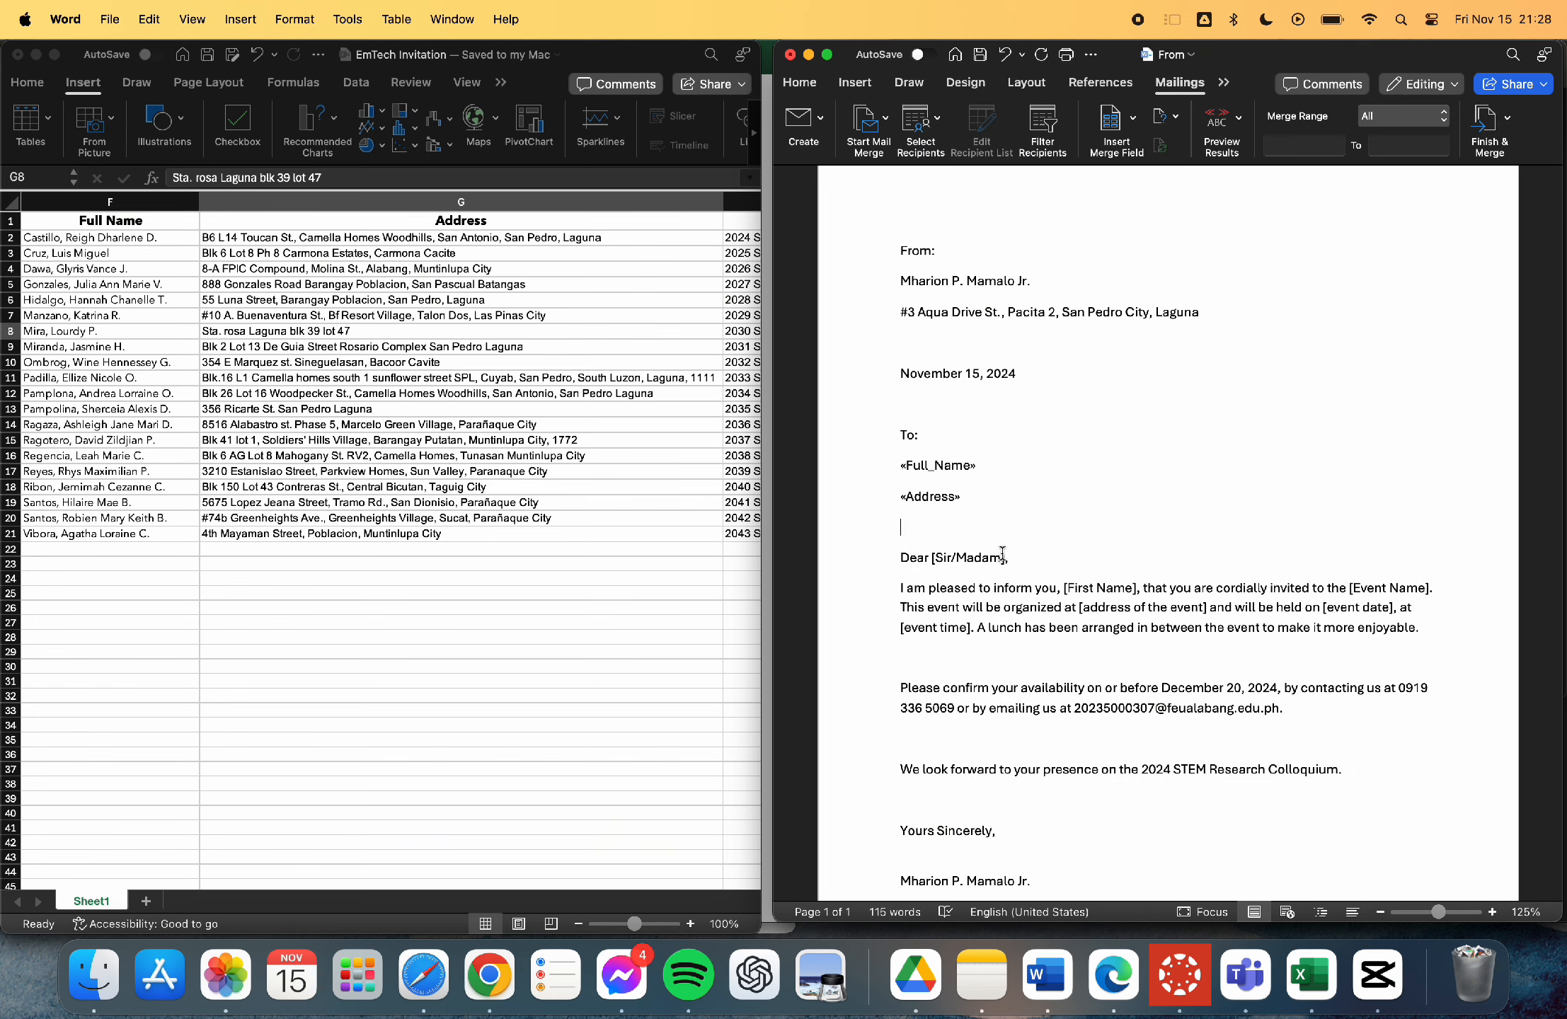
# Replace the [Sir/Madam] placeholder in the salutation with the Prefix merge field, checking it against the spreadsheet's Prefix column
pyautogui.moveTo(1010, 558); pyautogui.dragTo(939, 556)
pyautogui.hscroll(-8, 316, 534)
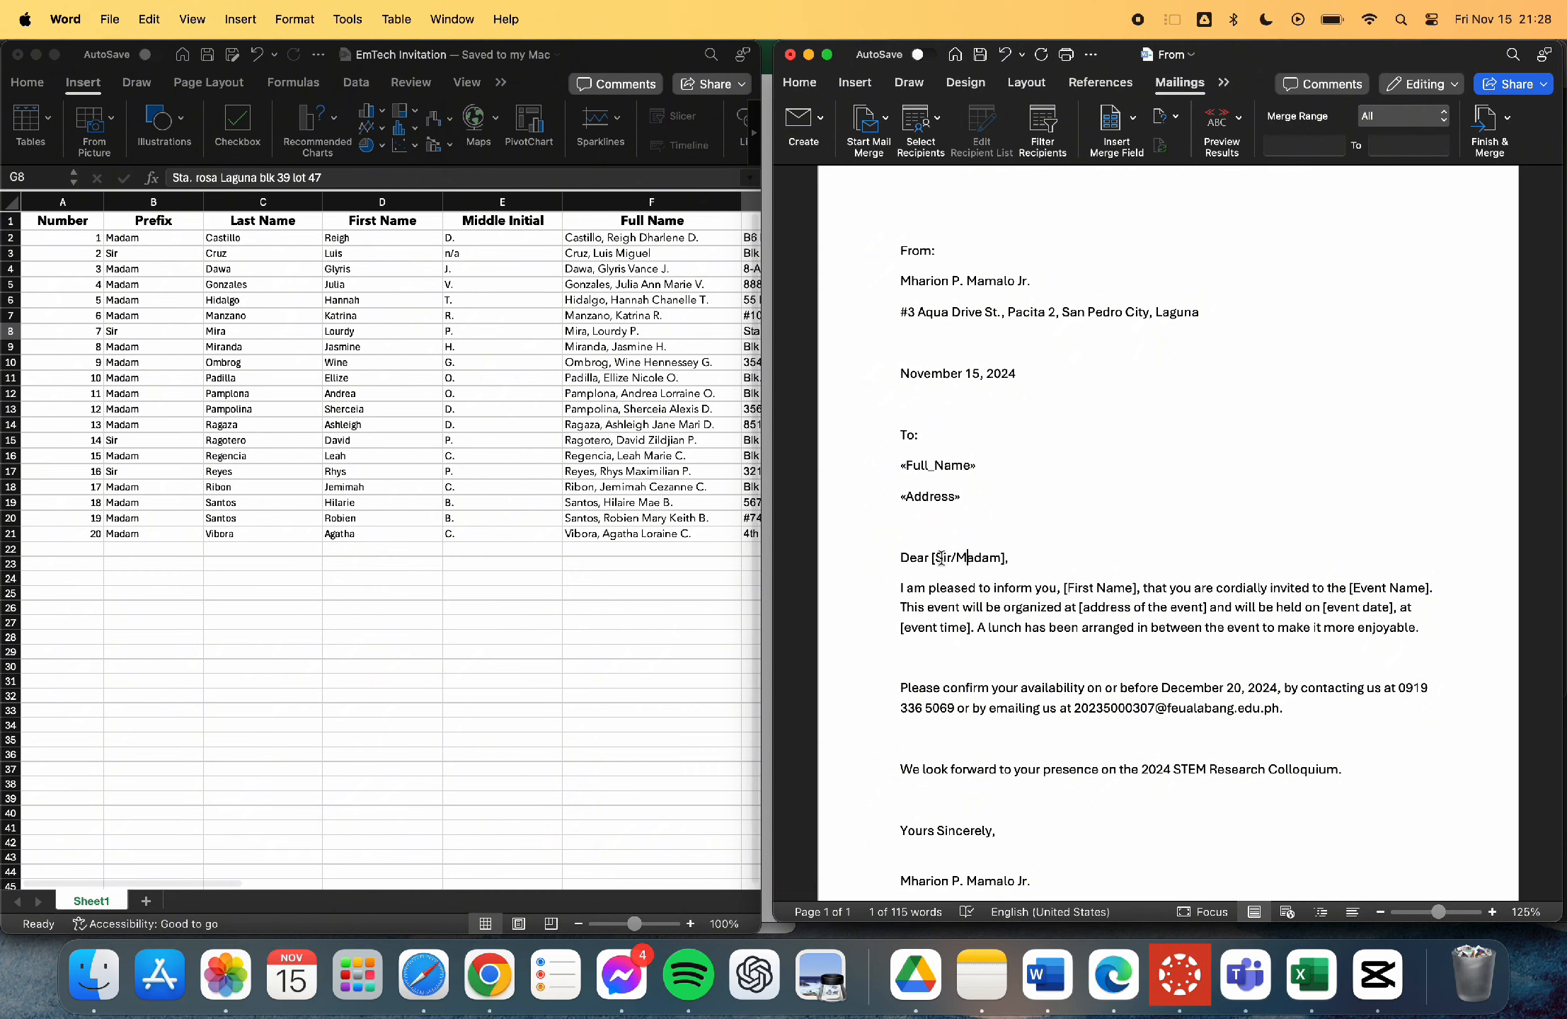
pyautogui.moveTo(931, 558); pyautogui.dragTo(988, 564)
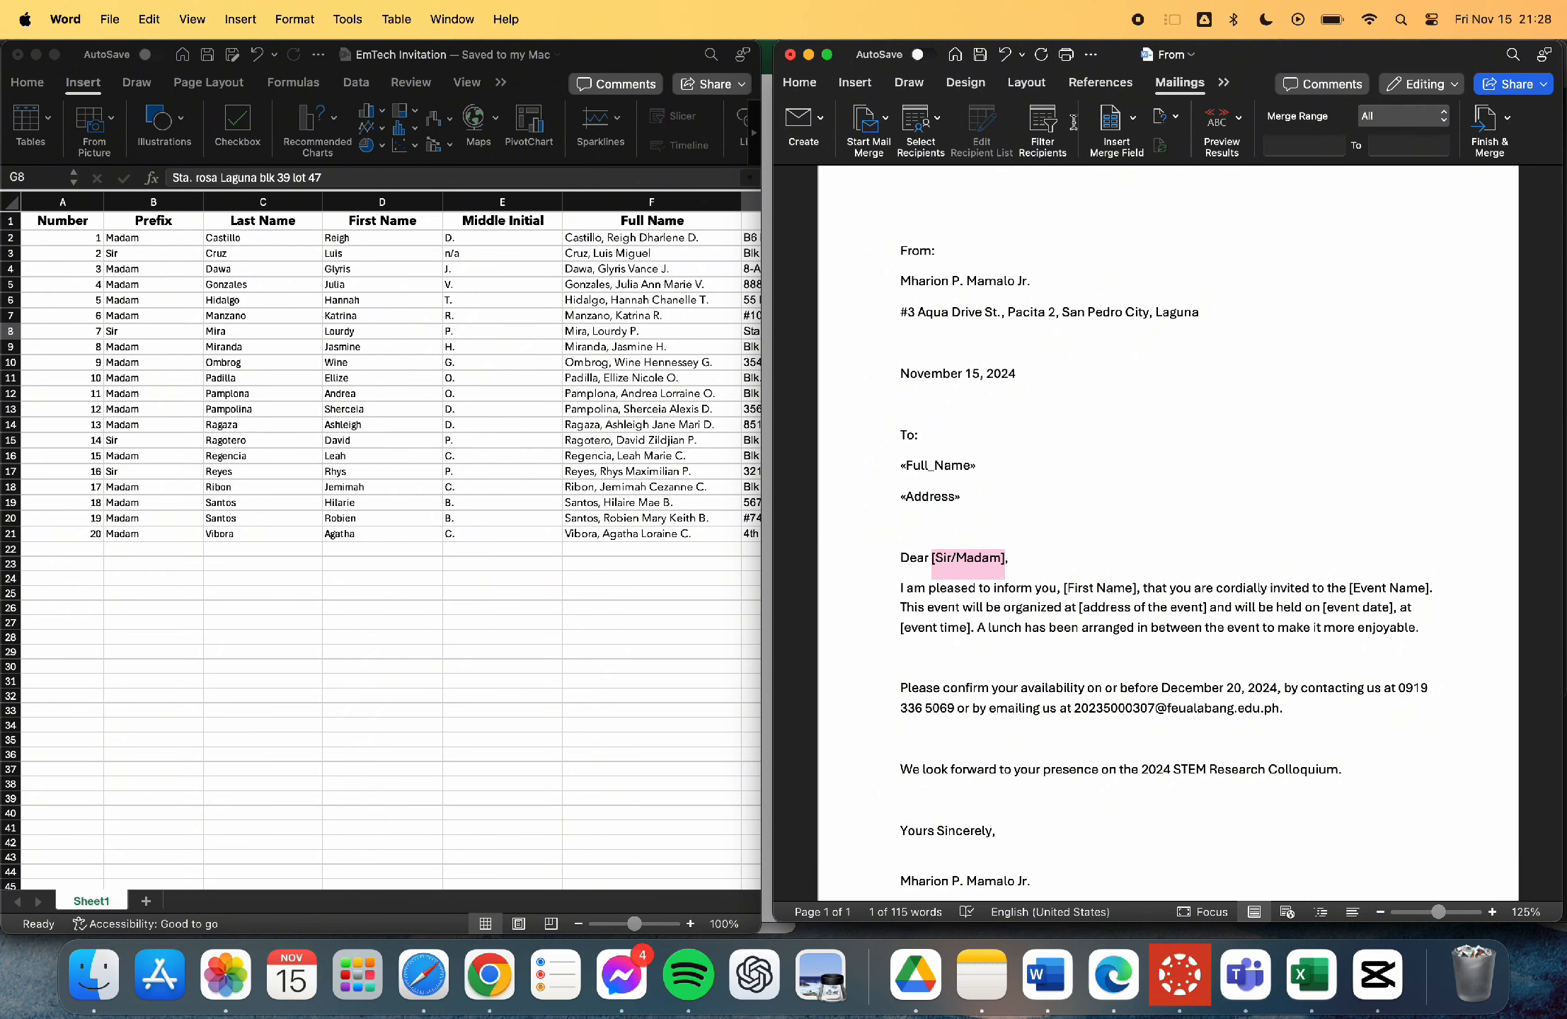
pyautogui.click(1132, 126)
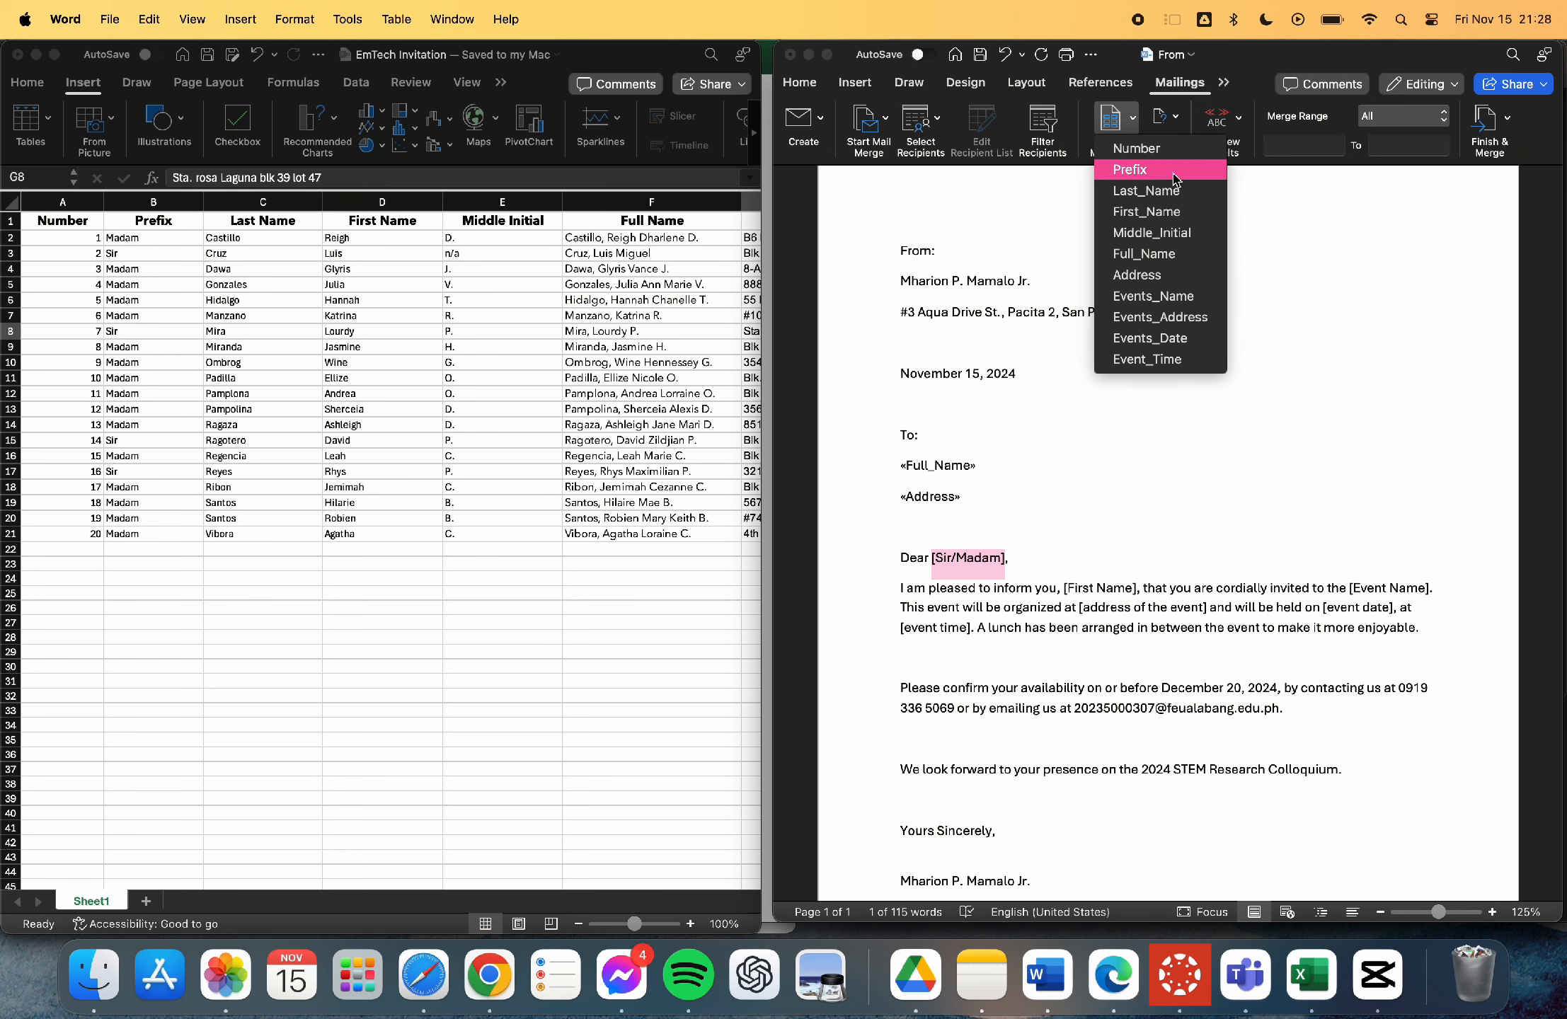
pyautogui.click(1173, 175)
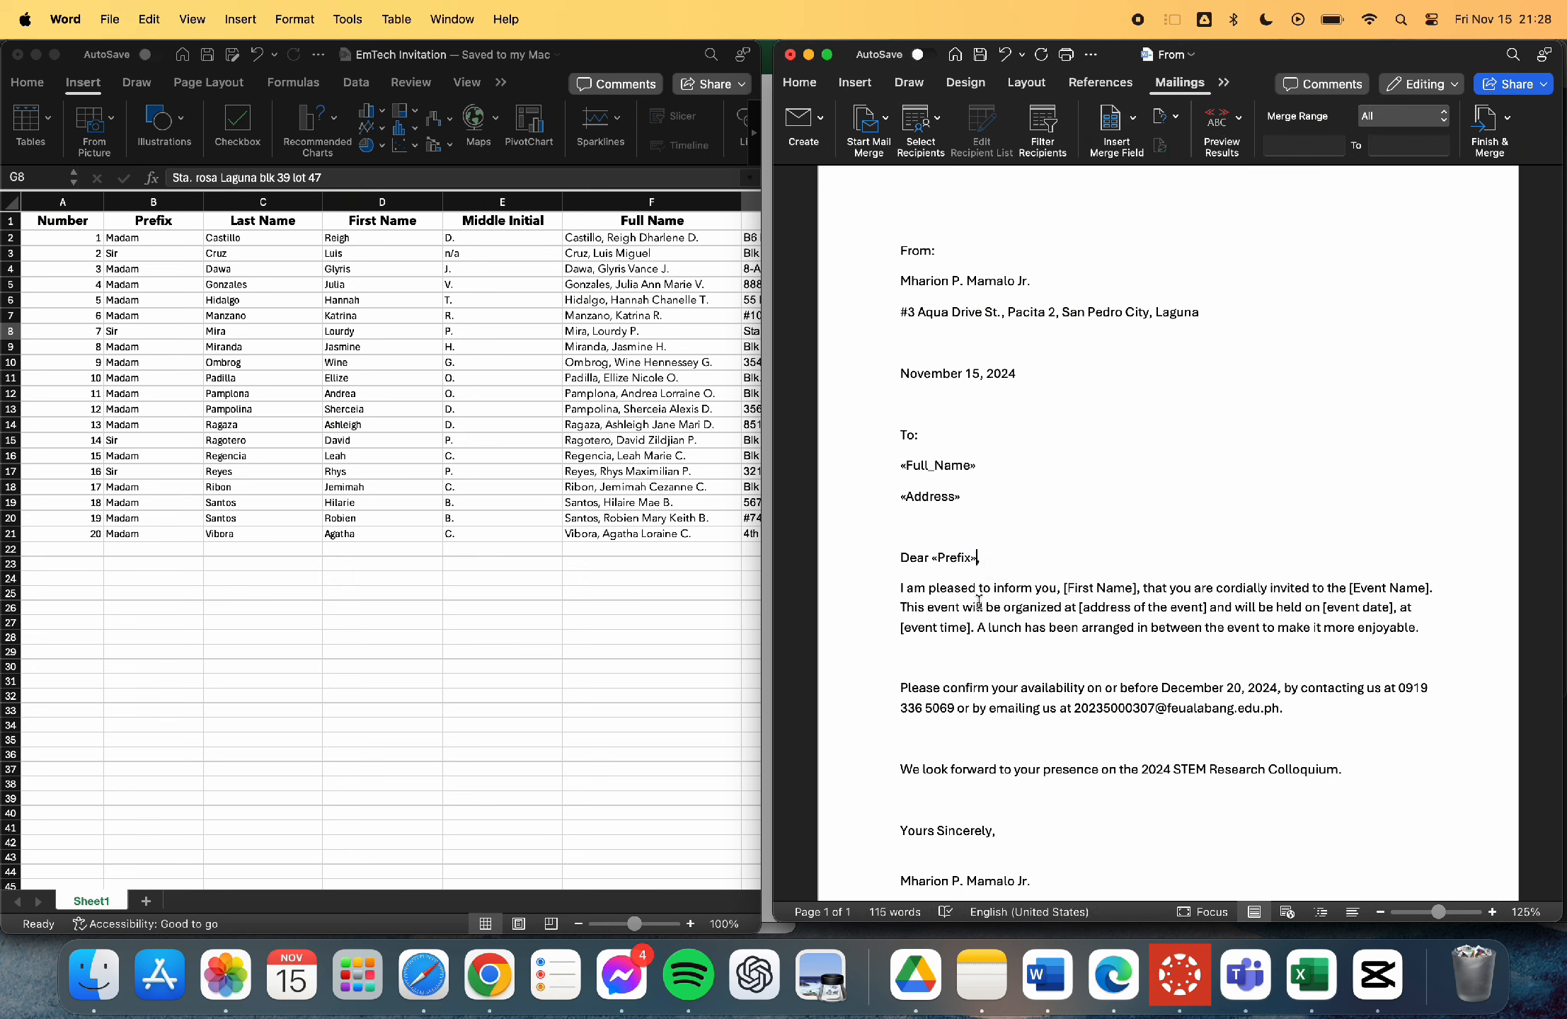
# Replace the [First Name] and [Event Name] placeholders in the opening sentence with the First_Name and Events_Name merge fields
pyautogui.moveTo(1063, 587); pyautogui.dragTo(1135, 588)
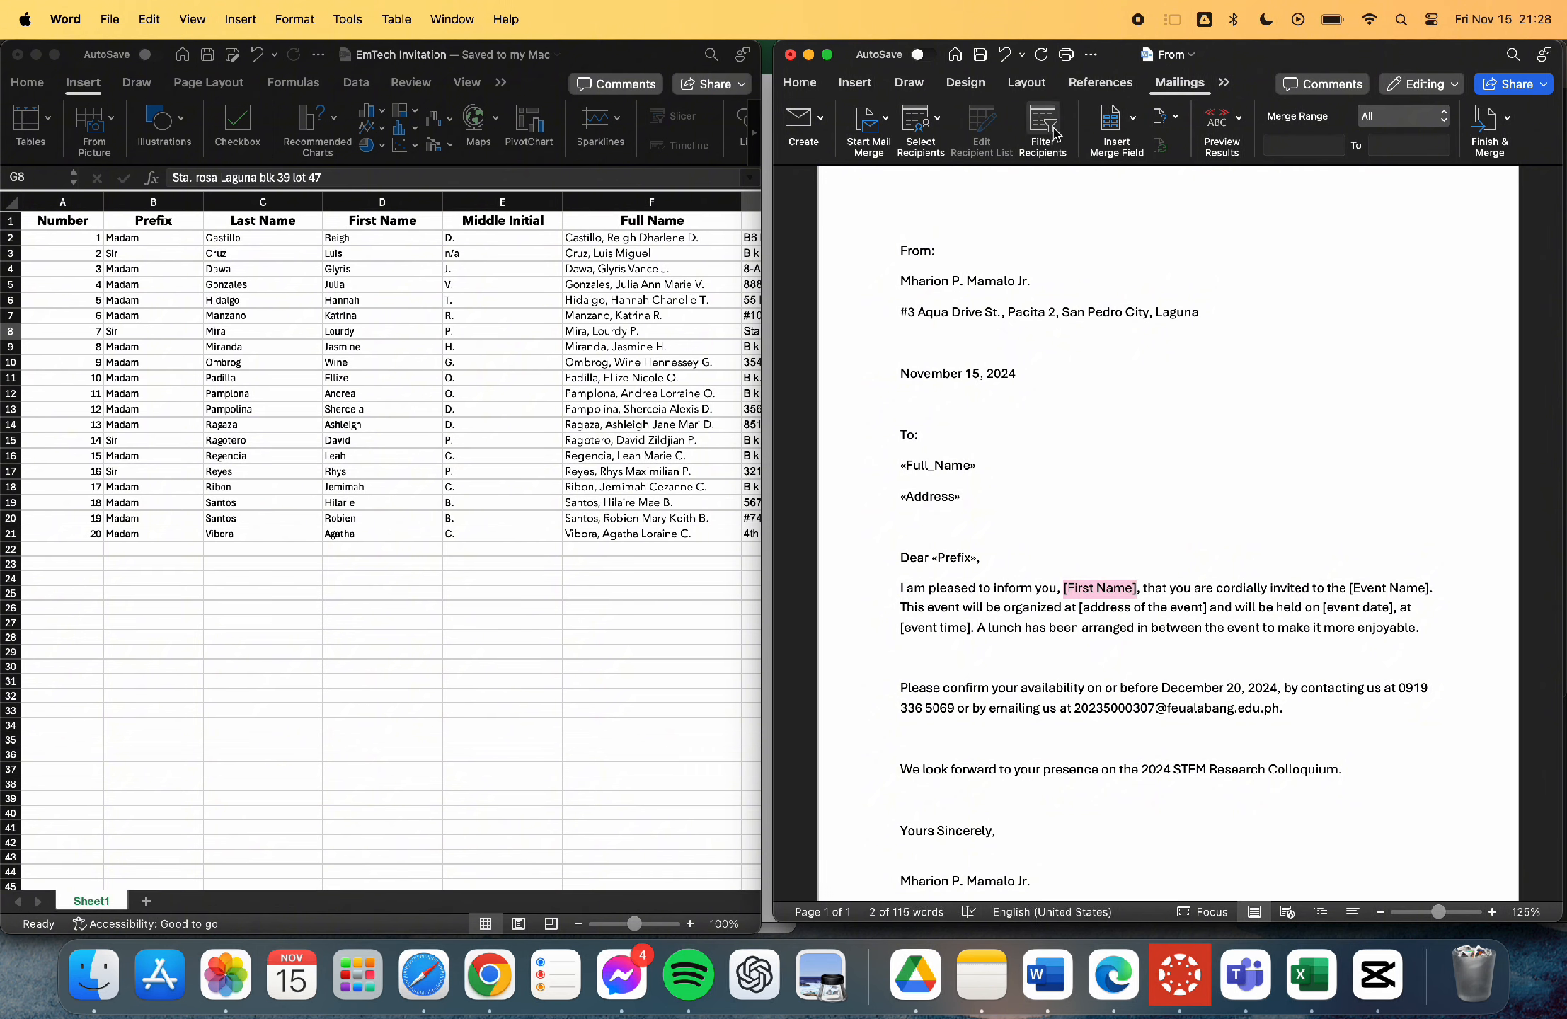
pyautogui.click(1111, 121)
pyautogui.click(1177, 215)
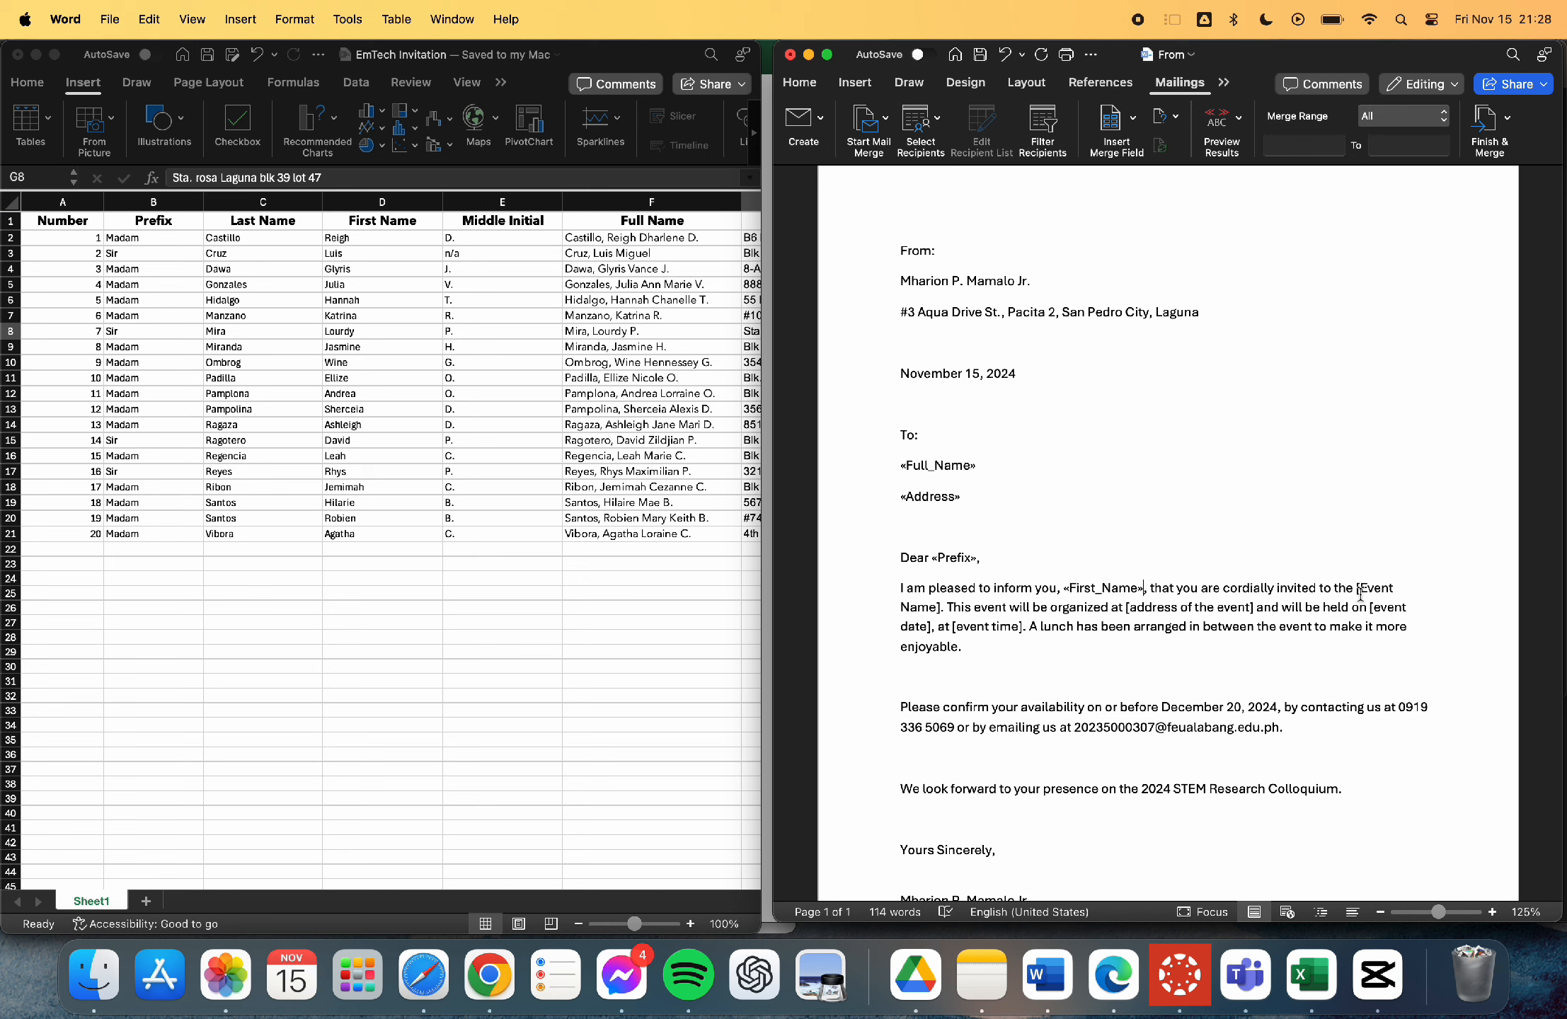
pyautogui.moveTo(1356, 588); pyautogui.dragTo(945, 607)
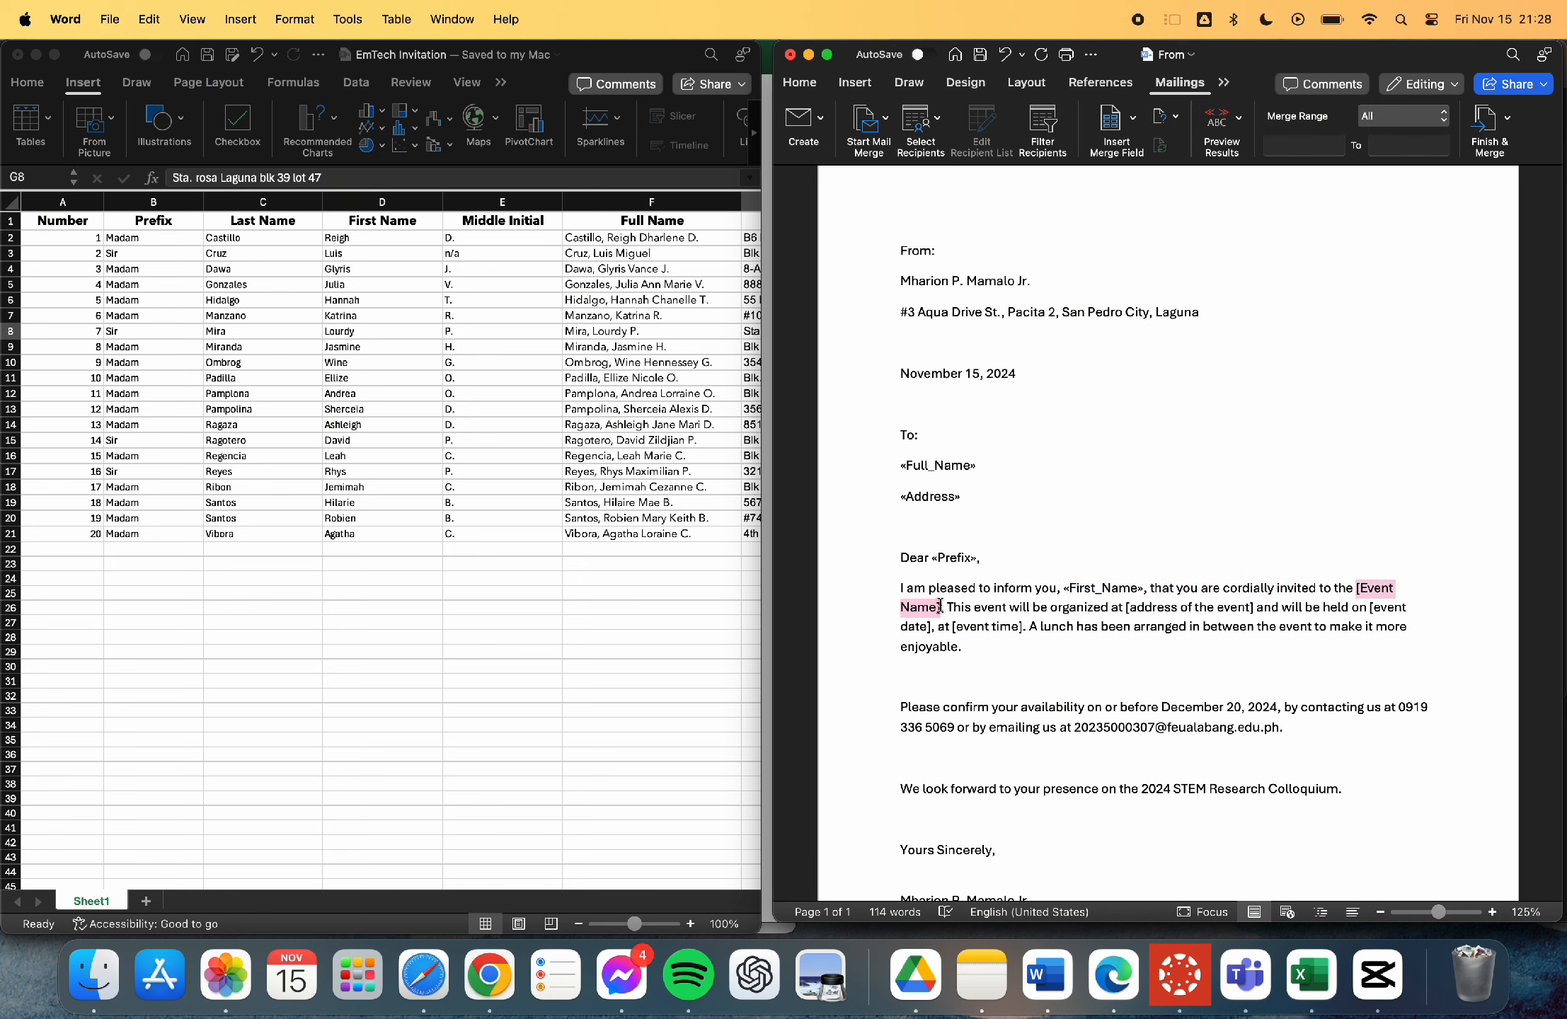
pyautogui.click(1090, 142)
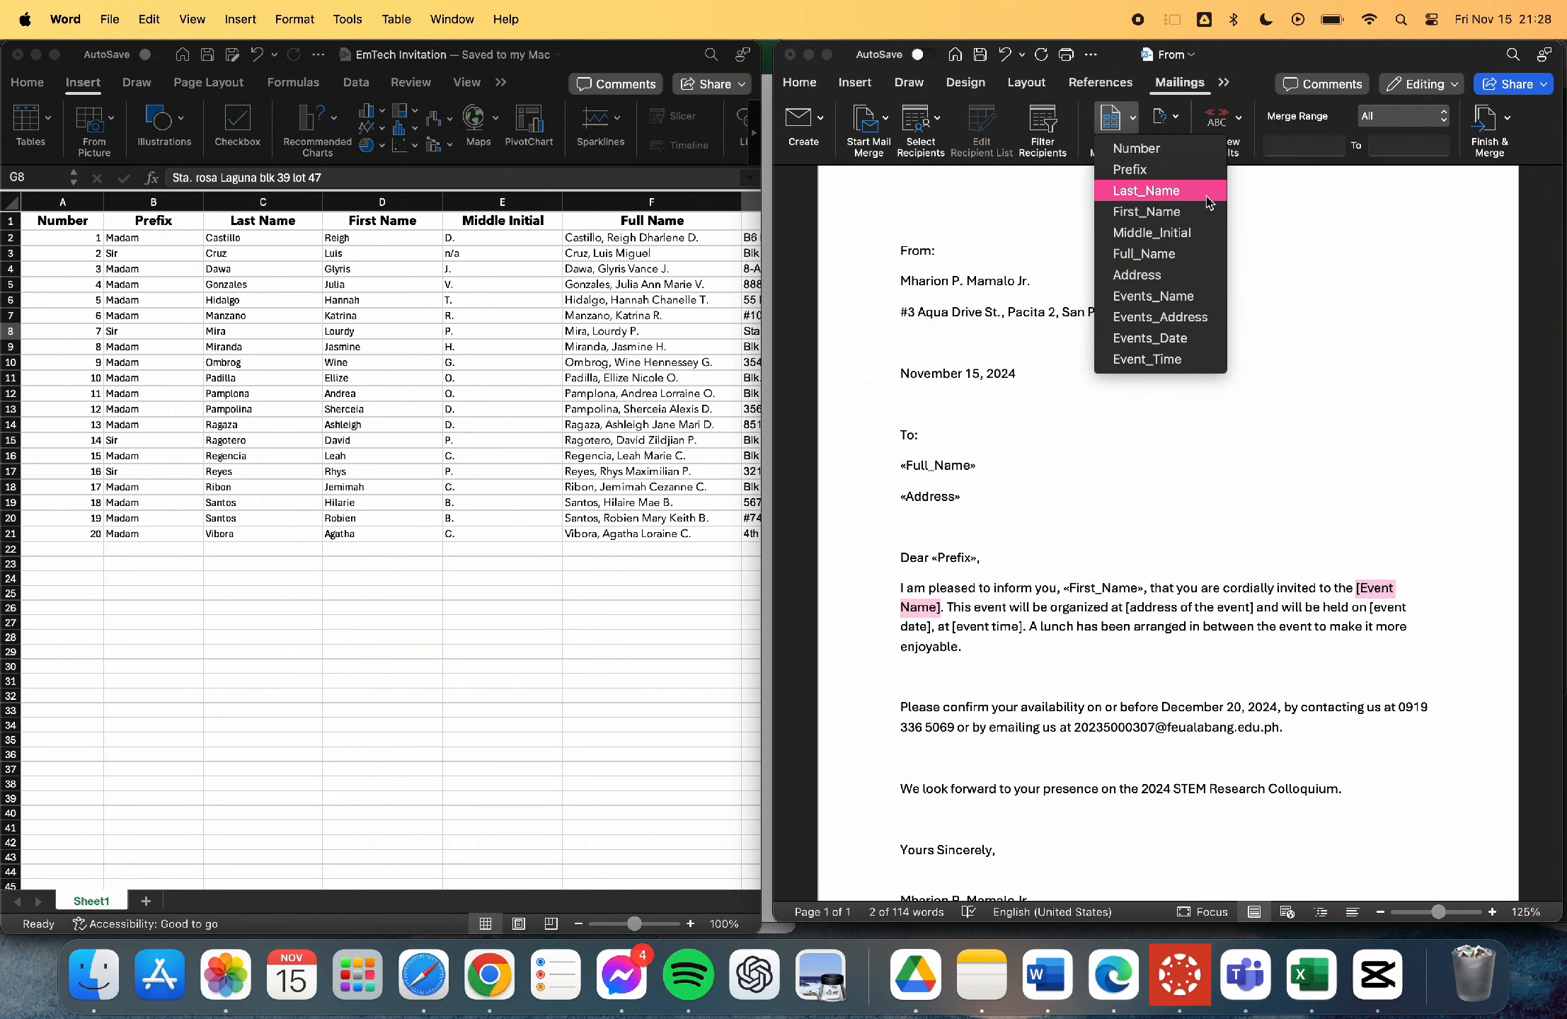
pyautogui.click(1171, 296)
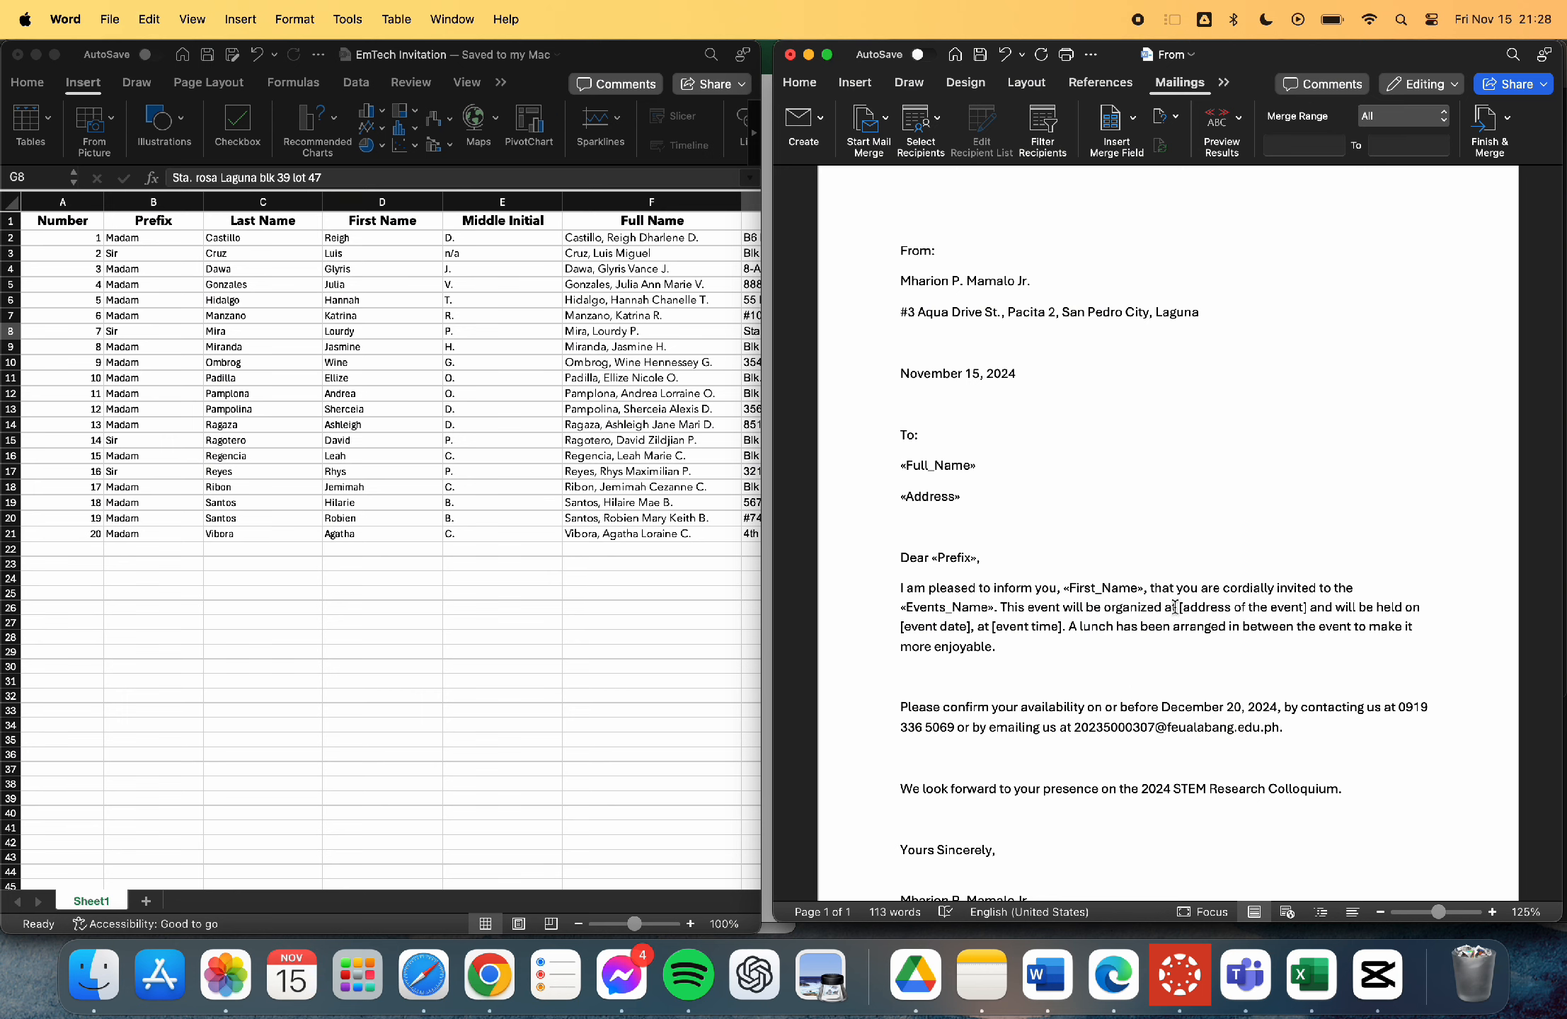
# Replace the [address of the event] placeholder with the Events_Address merge field, checking it against the spreadsheet's Event's Address column
pyautogui.moveTo(1178, 606); pyautogui.dragTo(1307, 614)
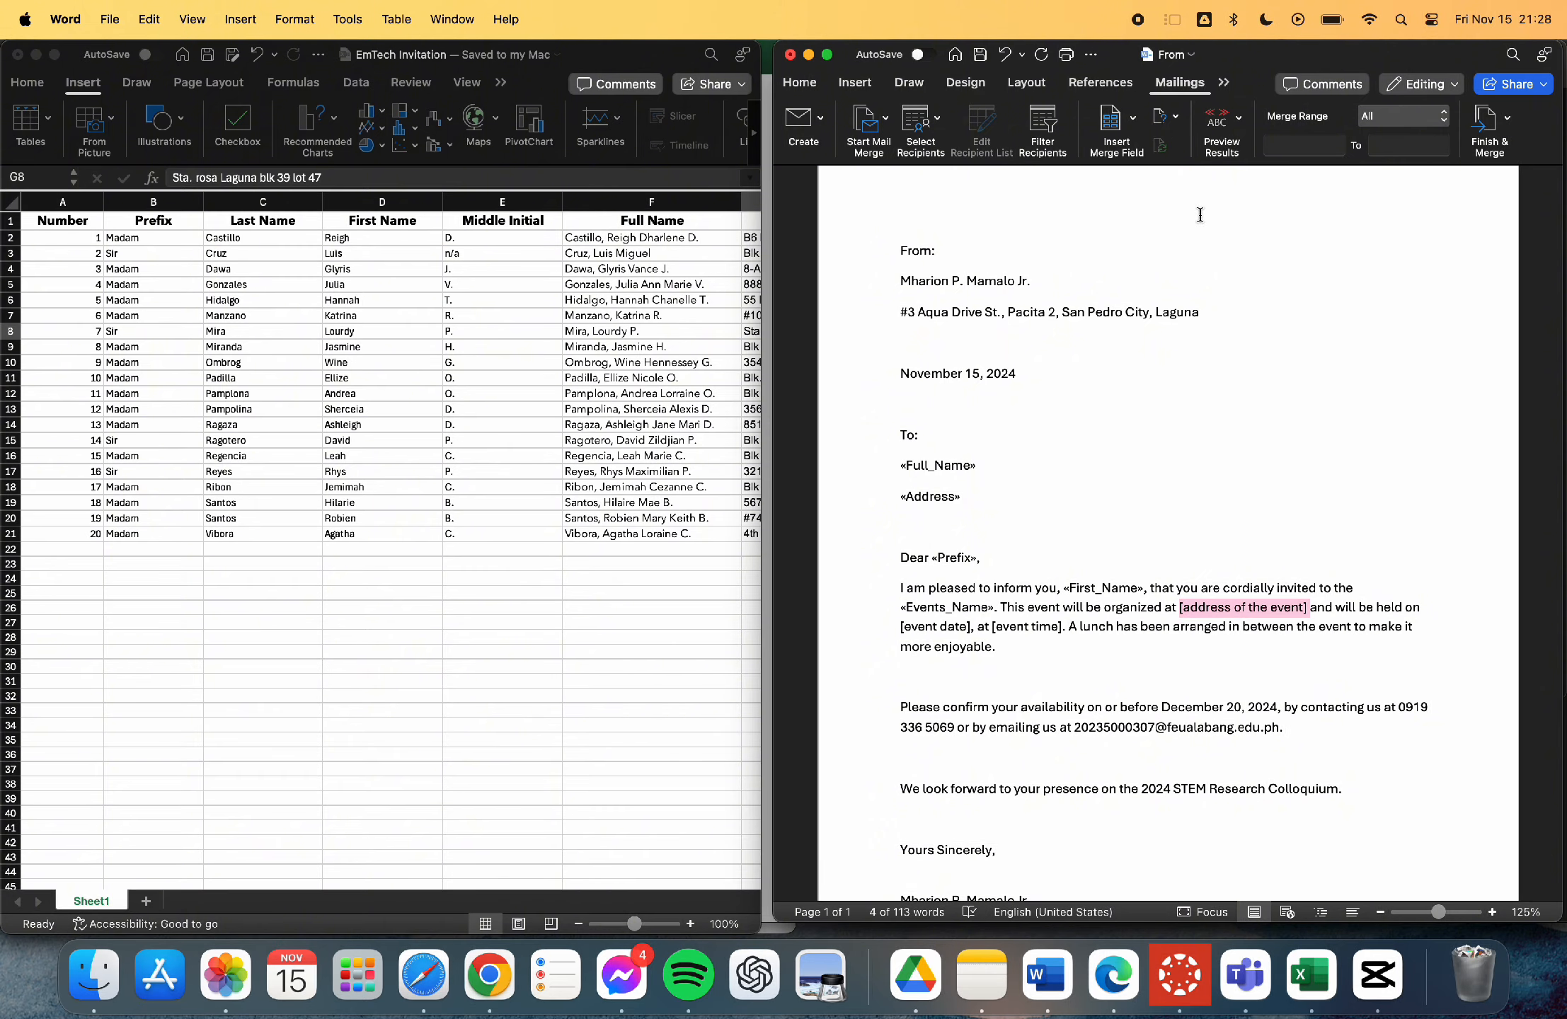
pyautogui.hscroll(10, 622, 350)
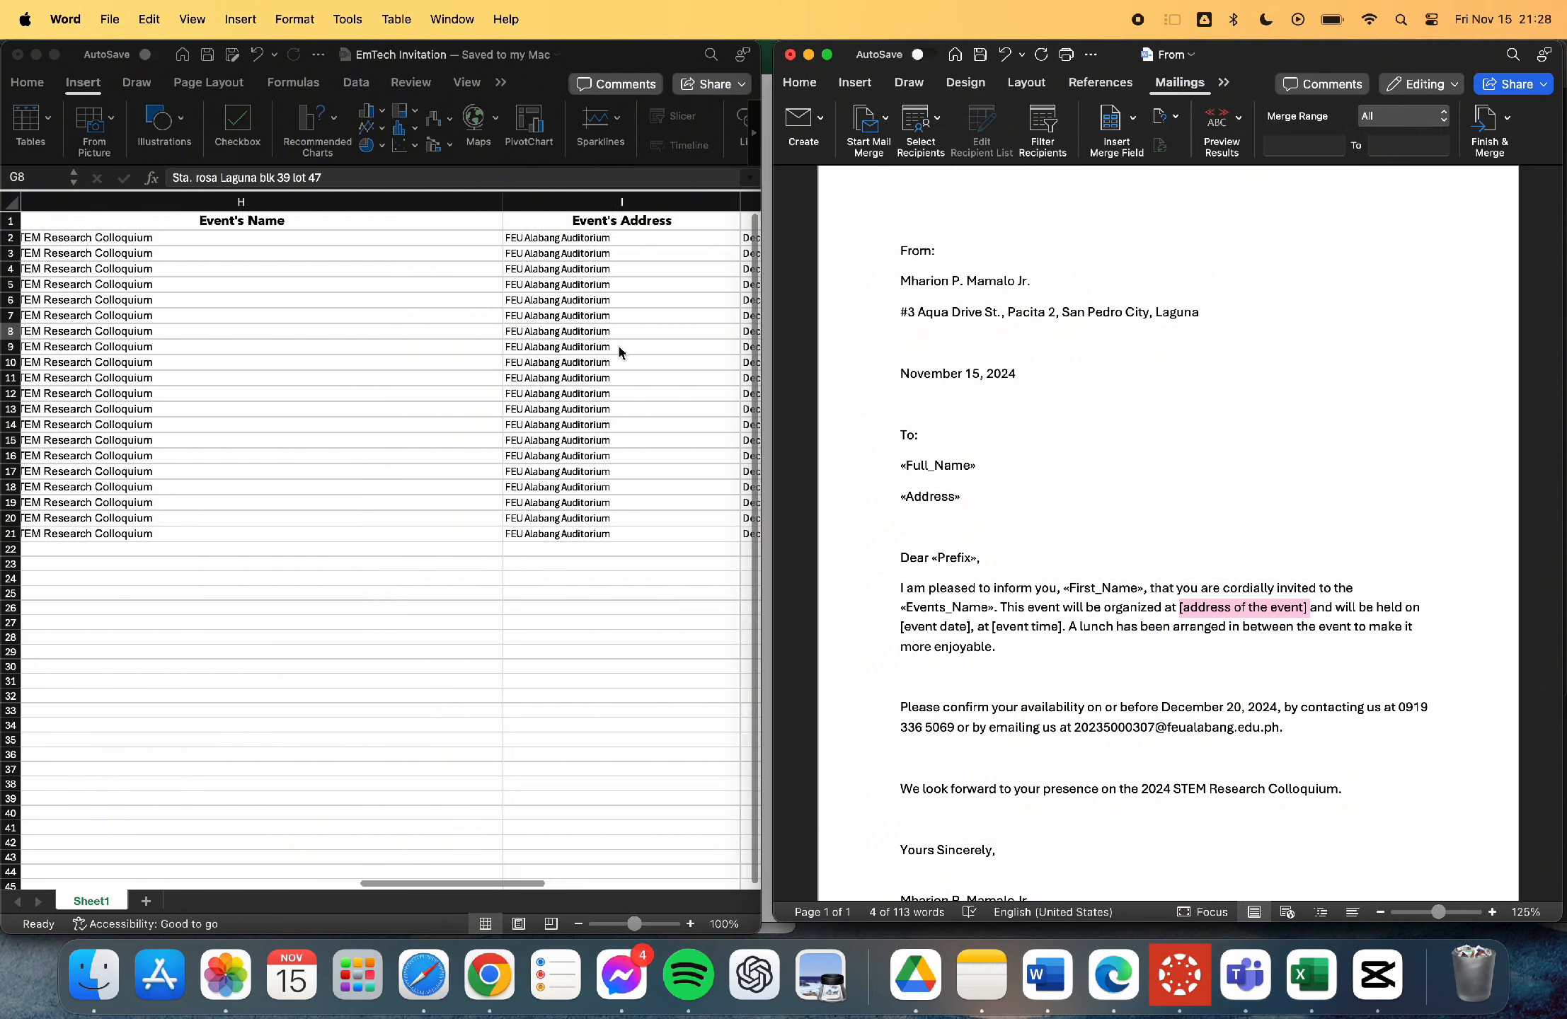
pyautogui.hscroll(3, 619, 352)
pyautogui.click(1102, 142)
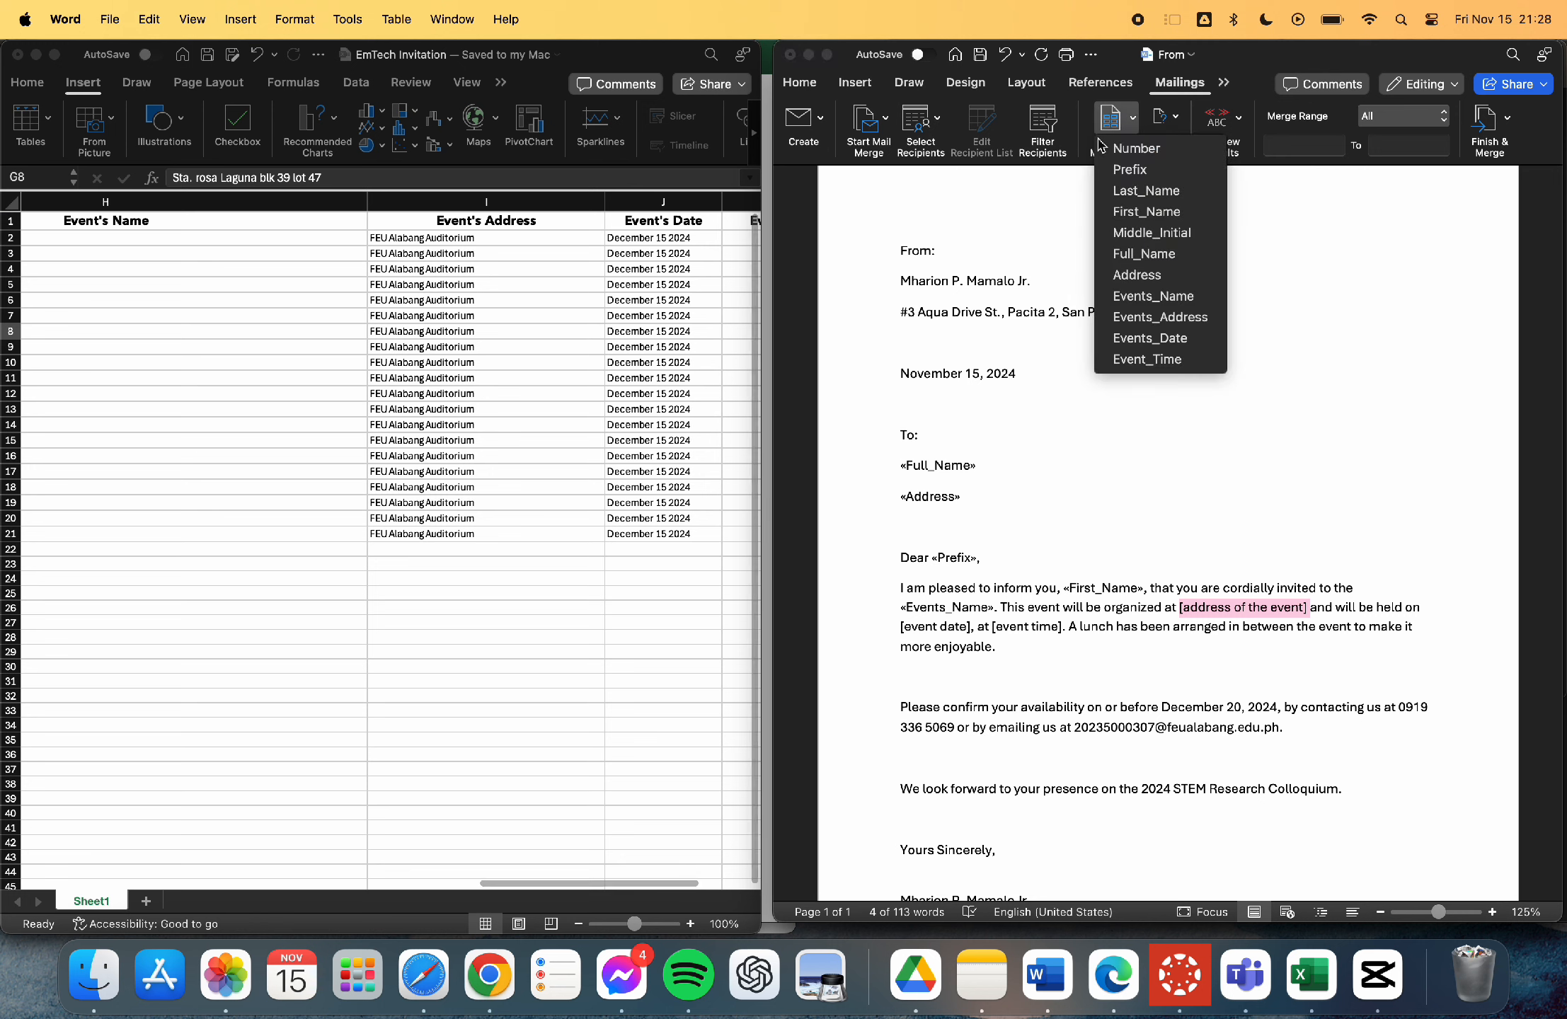
pyautogui.click(1160, 316)
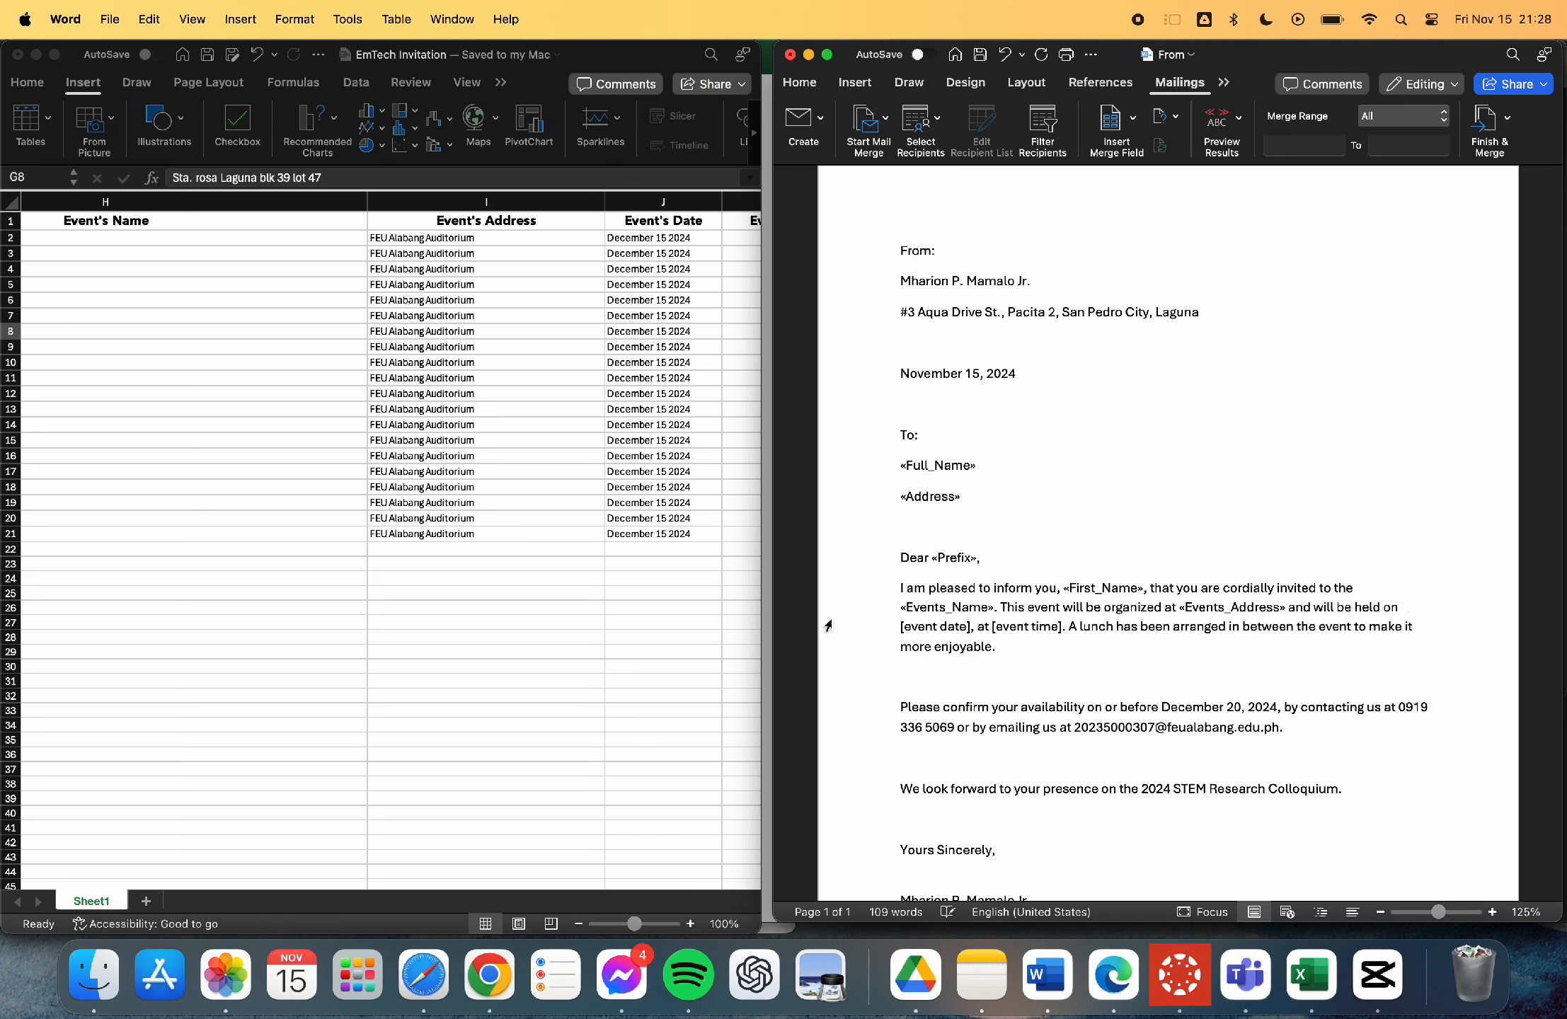
# Replace the [event date] and [event time] placeholders with the Events_Date and Event_Time merge fields
pyautogui.moveTo(899, 625); pyautogui.dragTo(972, 627)
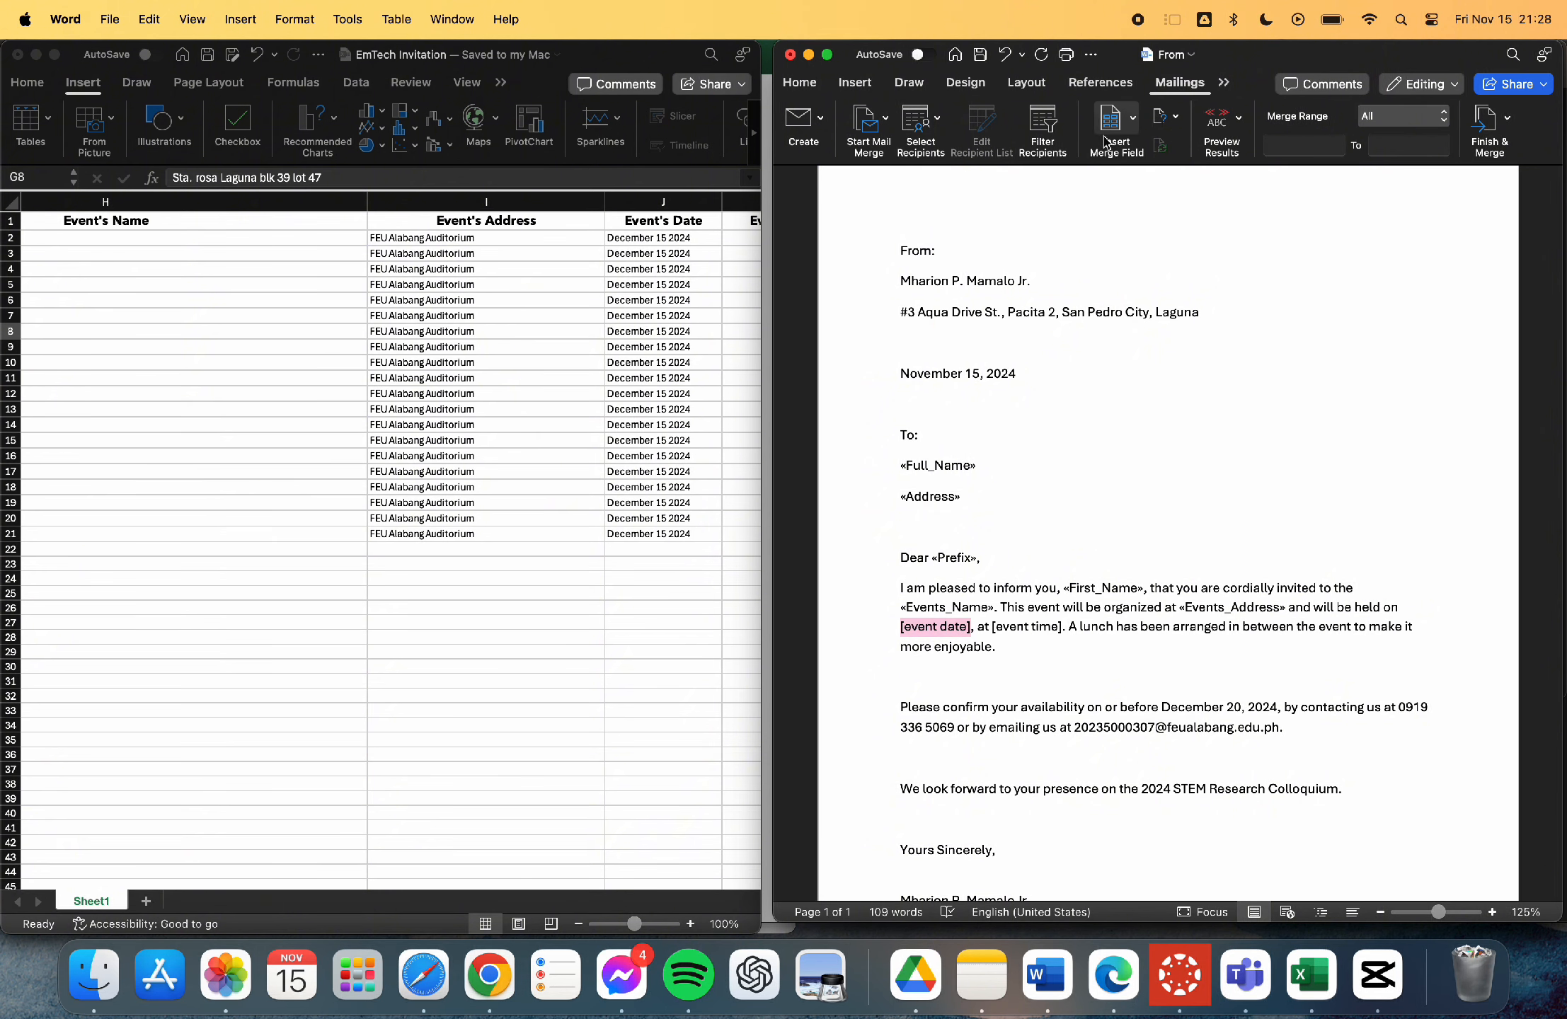
pyautogui.click(1110, 121)
pyautogui.click(1164, 339)
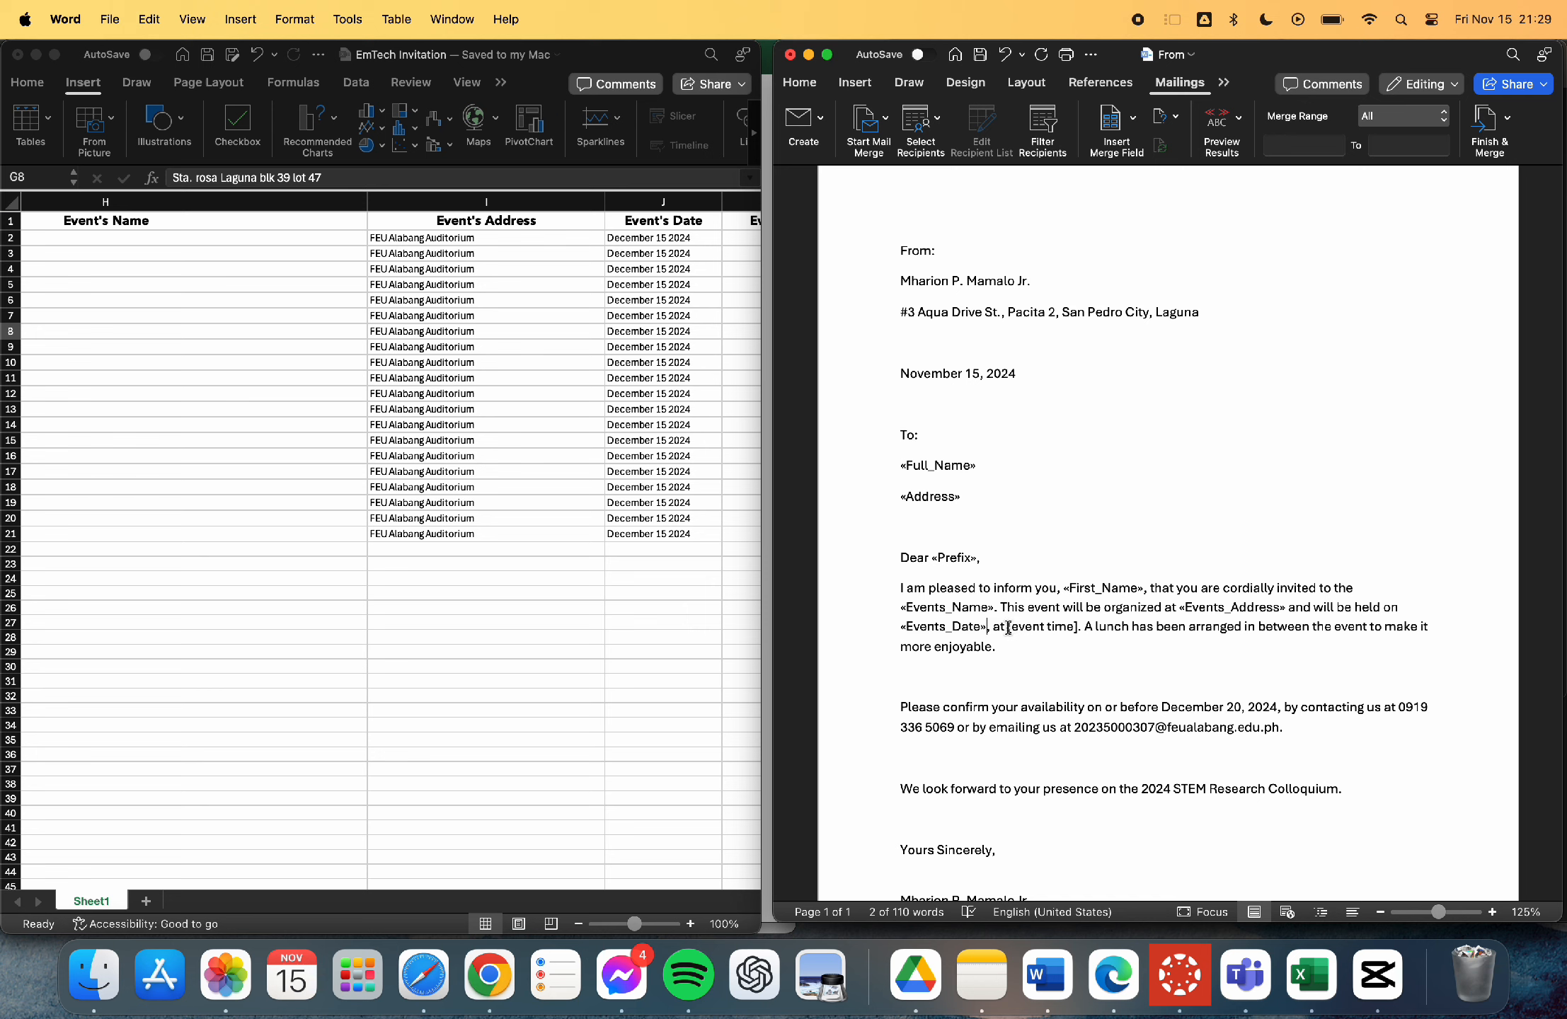
pyautogui.moveTo(1011, 628); pyautogui.dragTo(1084, 629)
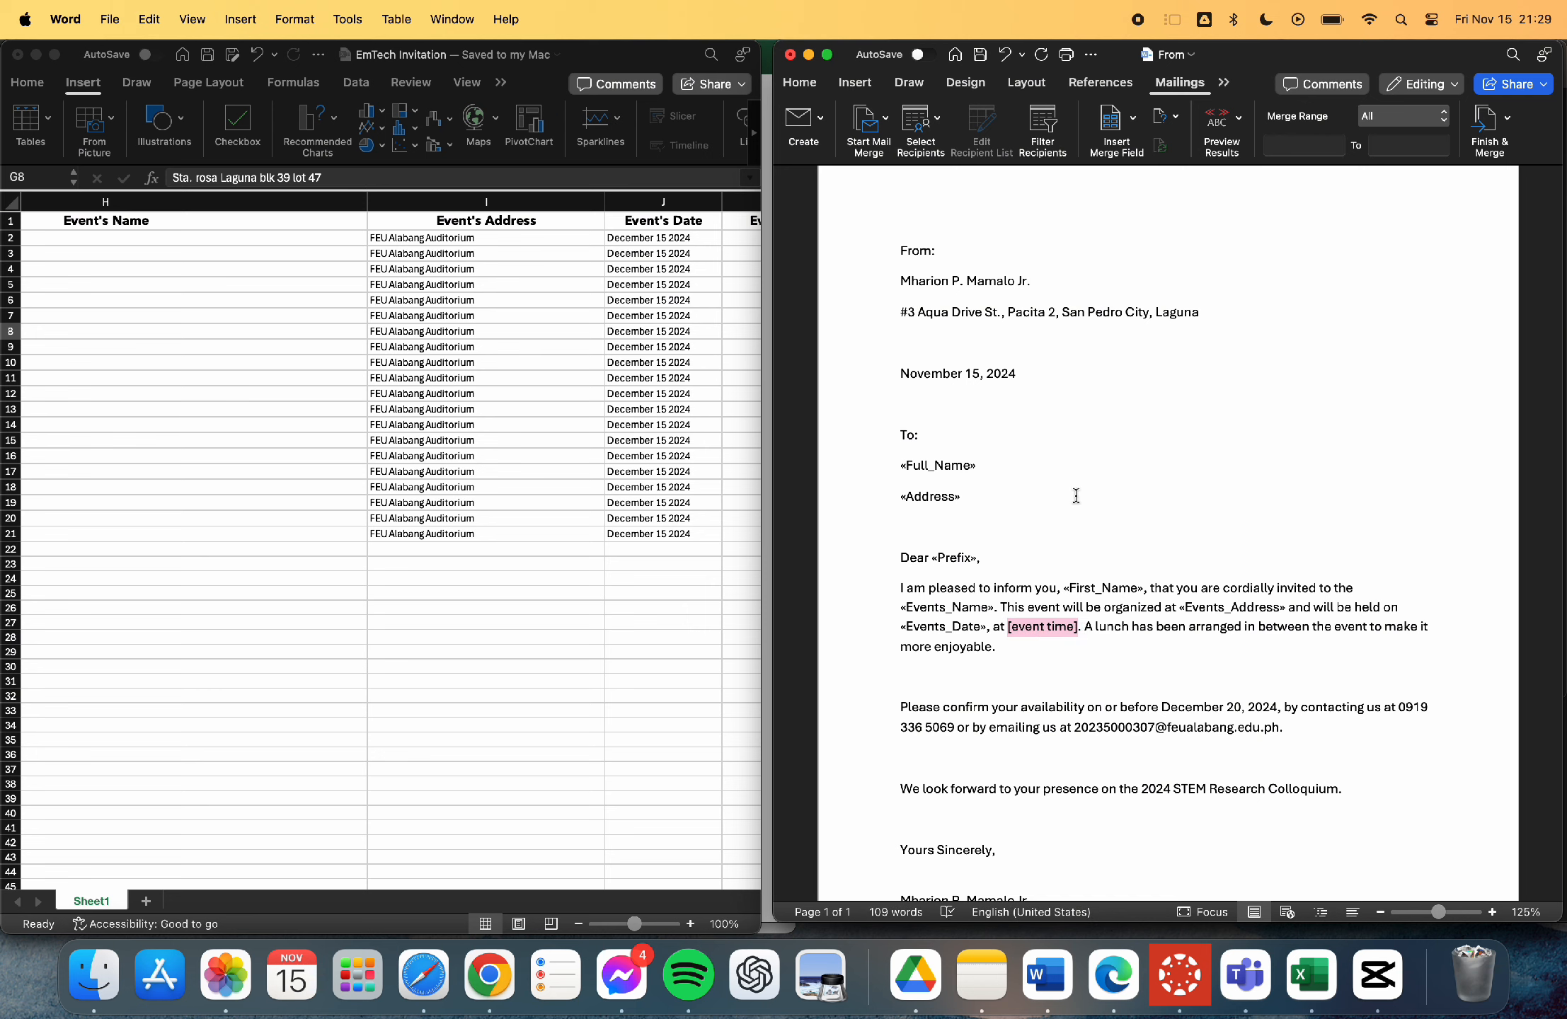
pyautogui.click(1112, 122)
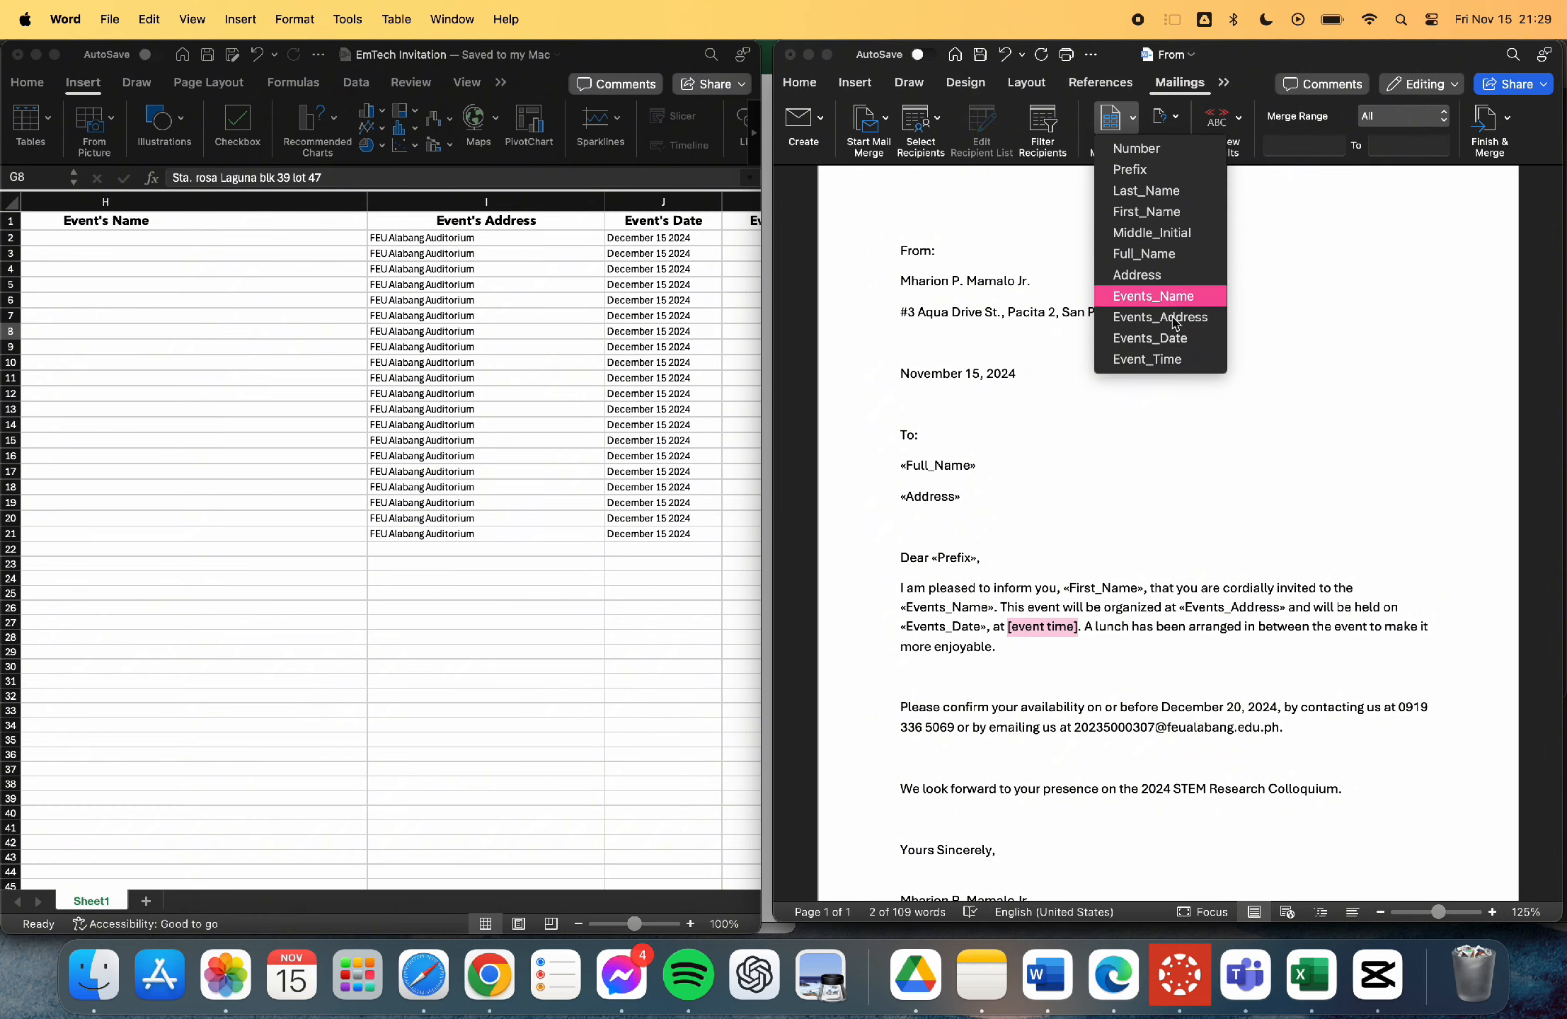
pyautogui.click(1148, 359)
pyautogui.scroll(-1, 1165, 640)
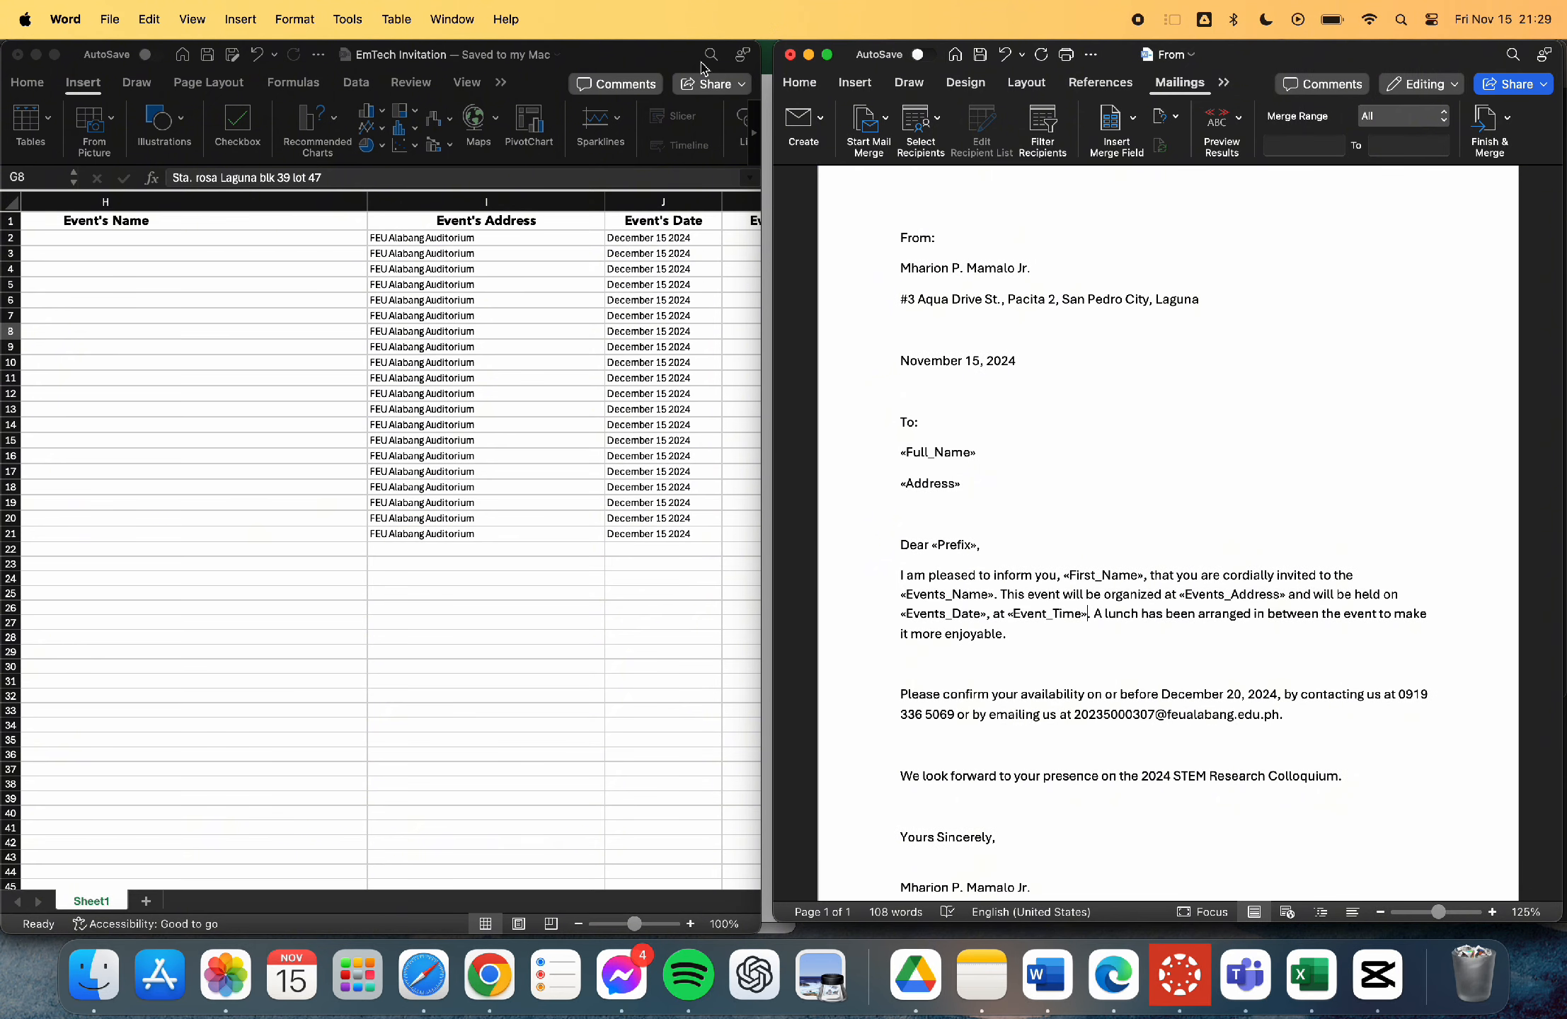
# Show the letter in full screen and review all inserted merge fields from the sender block to the closing
pyautogui.click(826, 56)
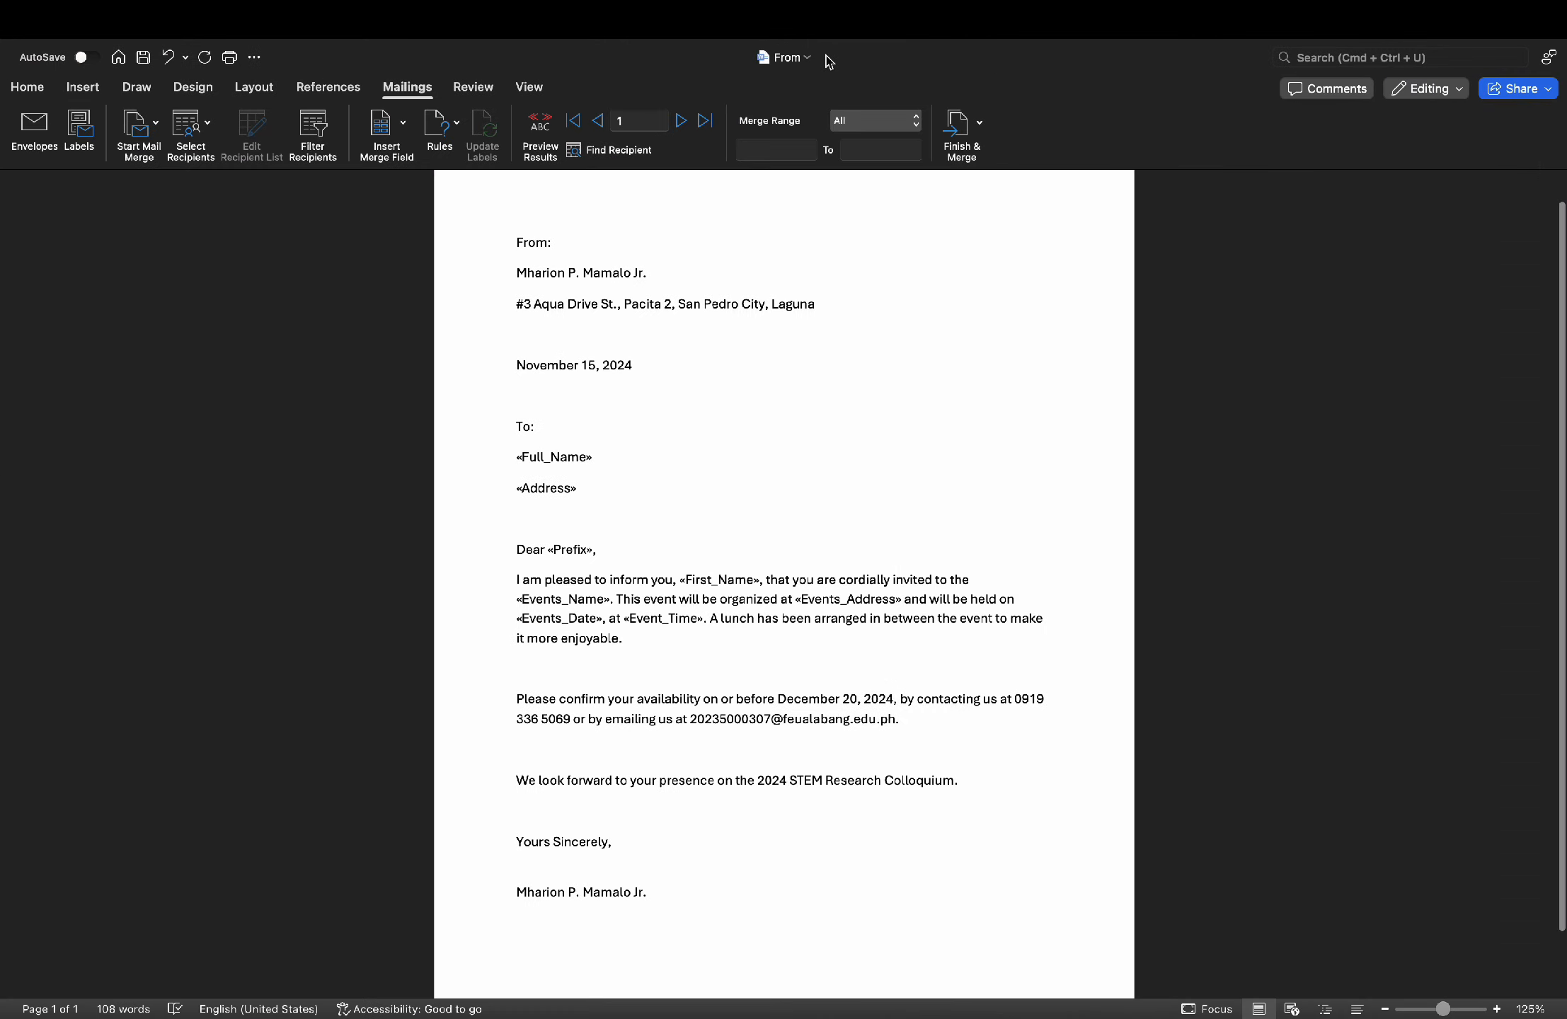
pyautogui.scroll(2, 748, 405)
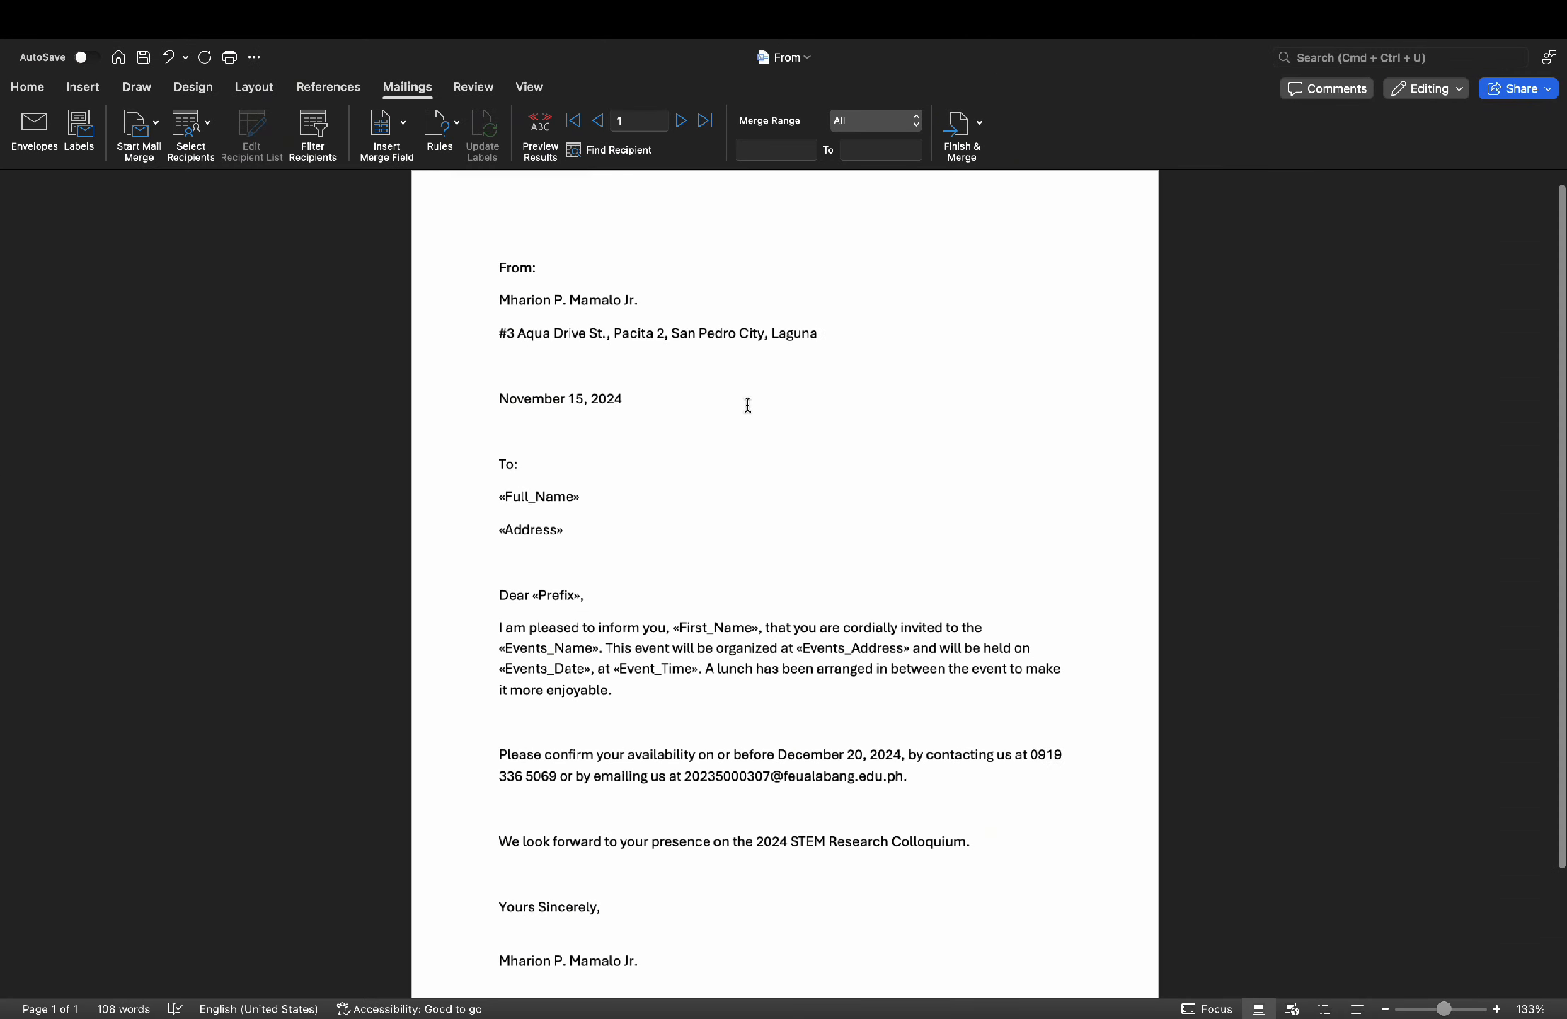
pyautogui.click(28, 87)
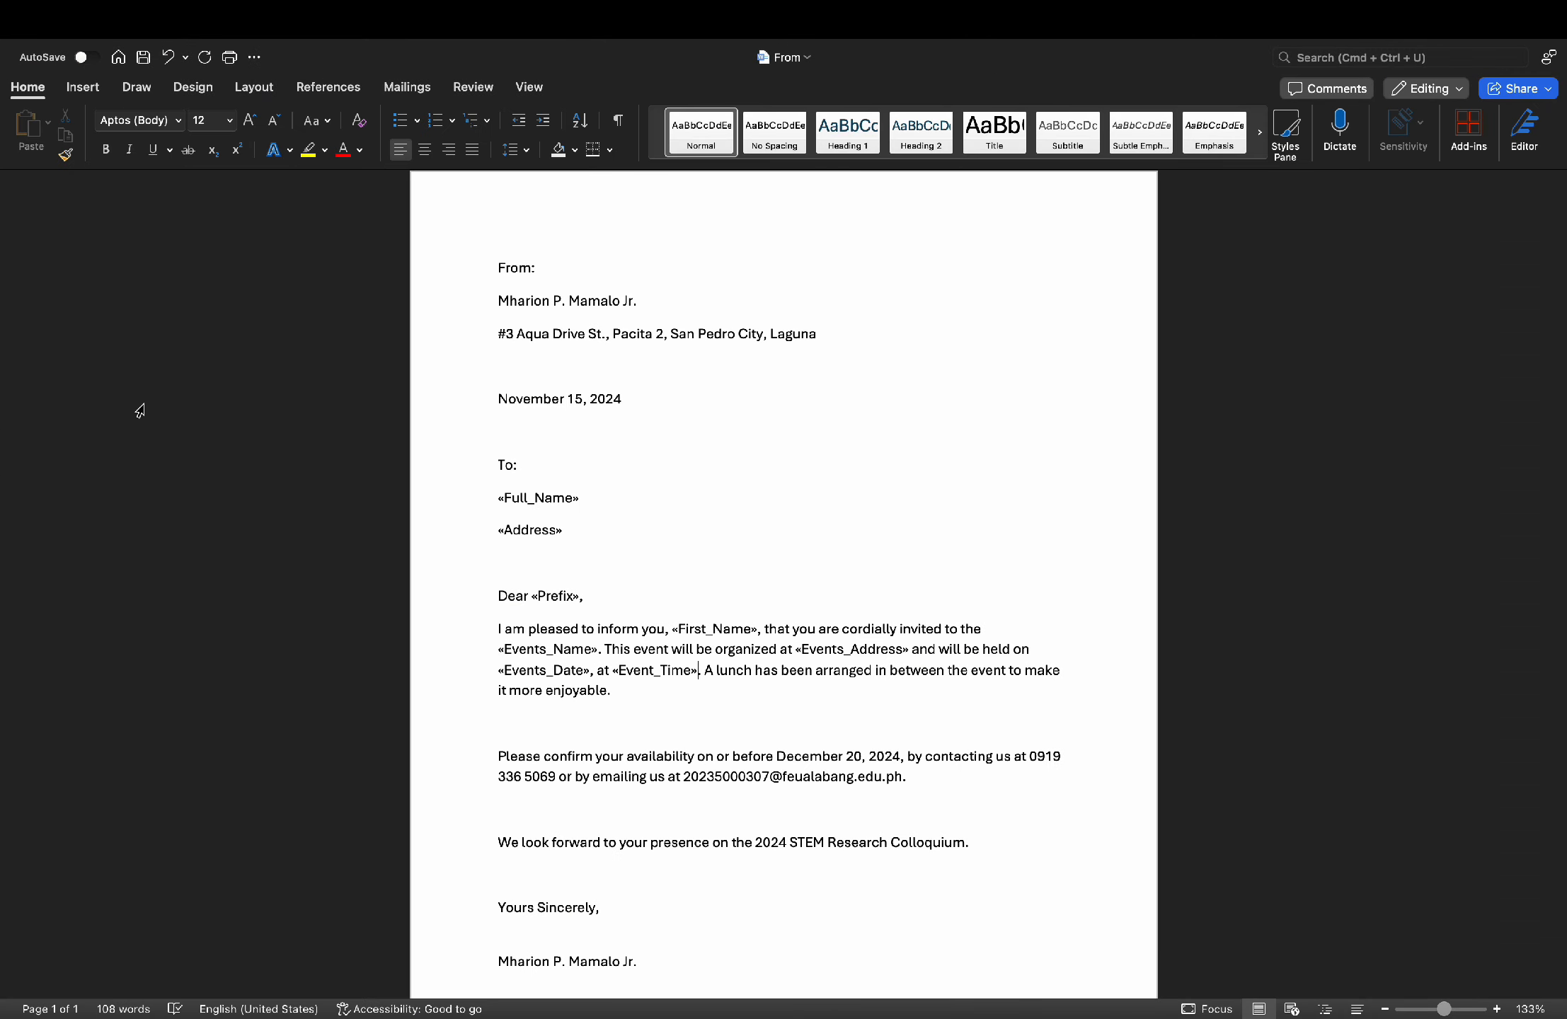
pyautogui.scroll(6, 714, 482)
pyautogui.scroll(-4, 714, 481)
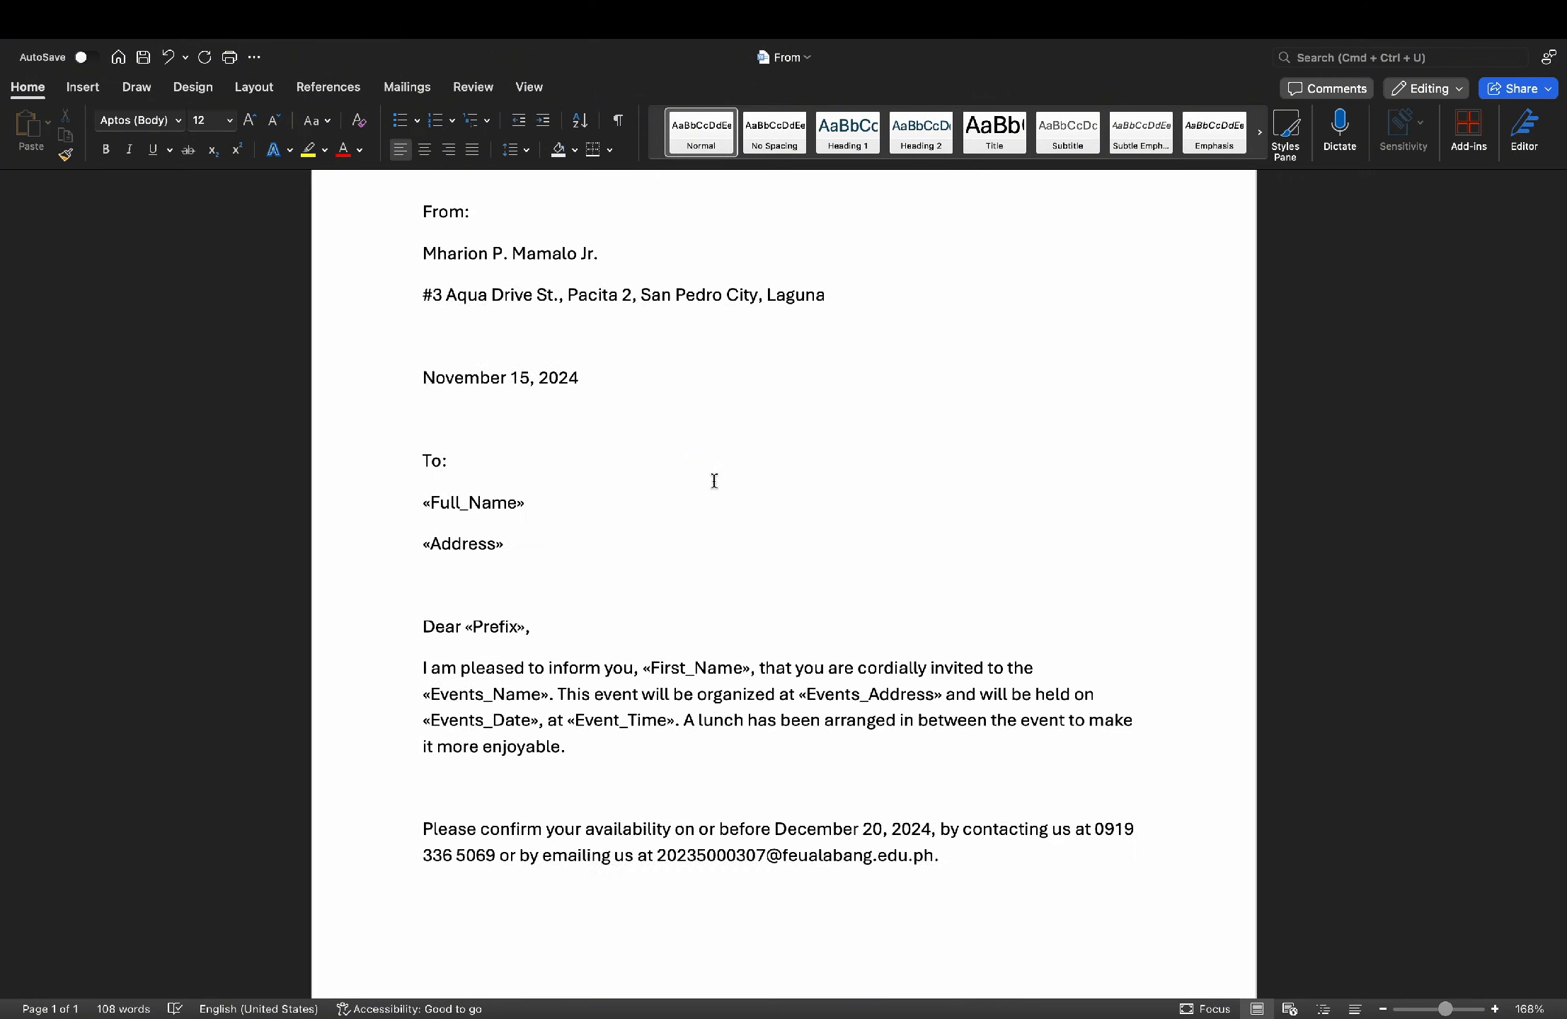
pyautogui.scroll(1, 714, 481)
pyautogui.scroll(1, 714, 481)
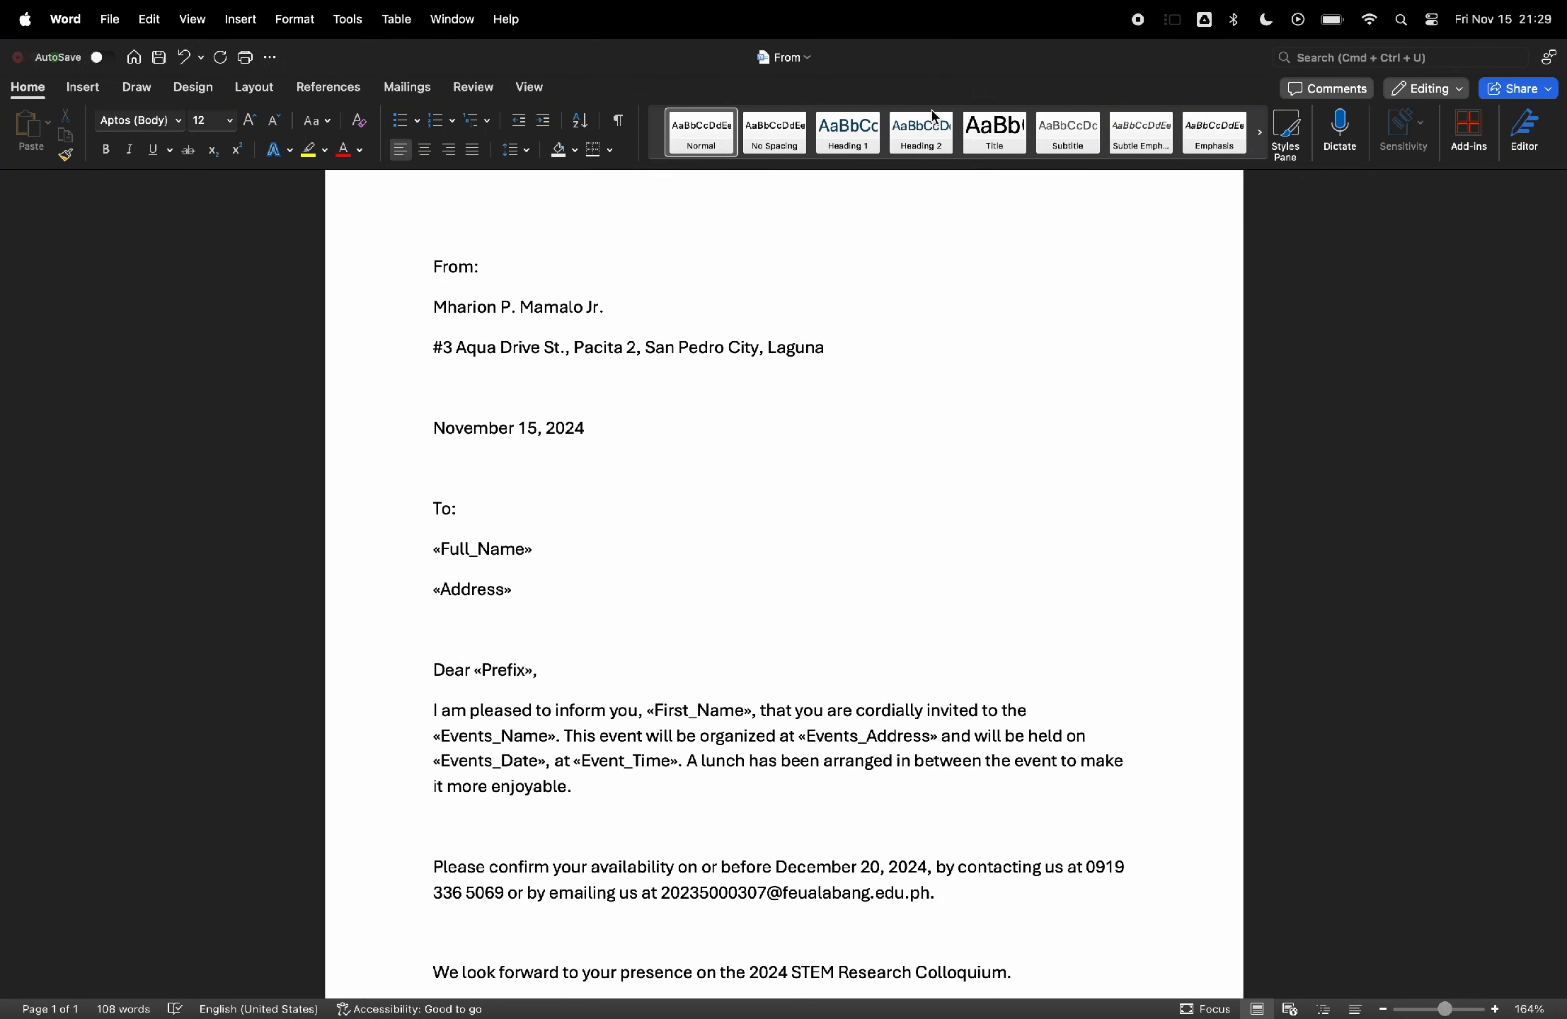
pyautogui.scroll(1, 860, 508)
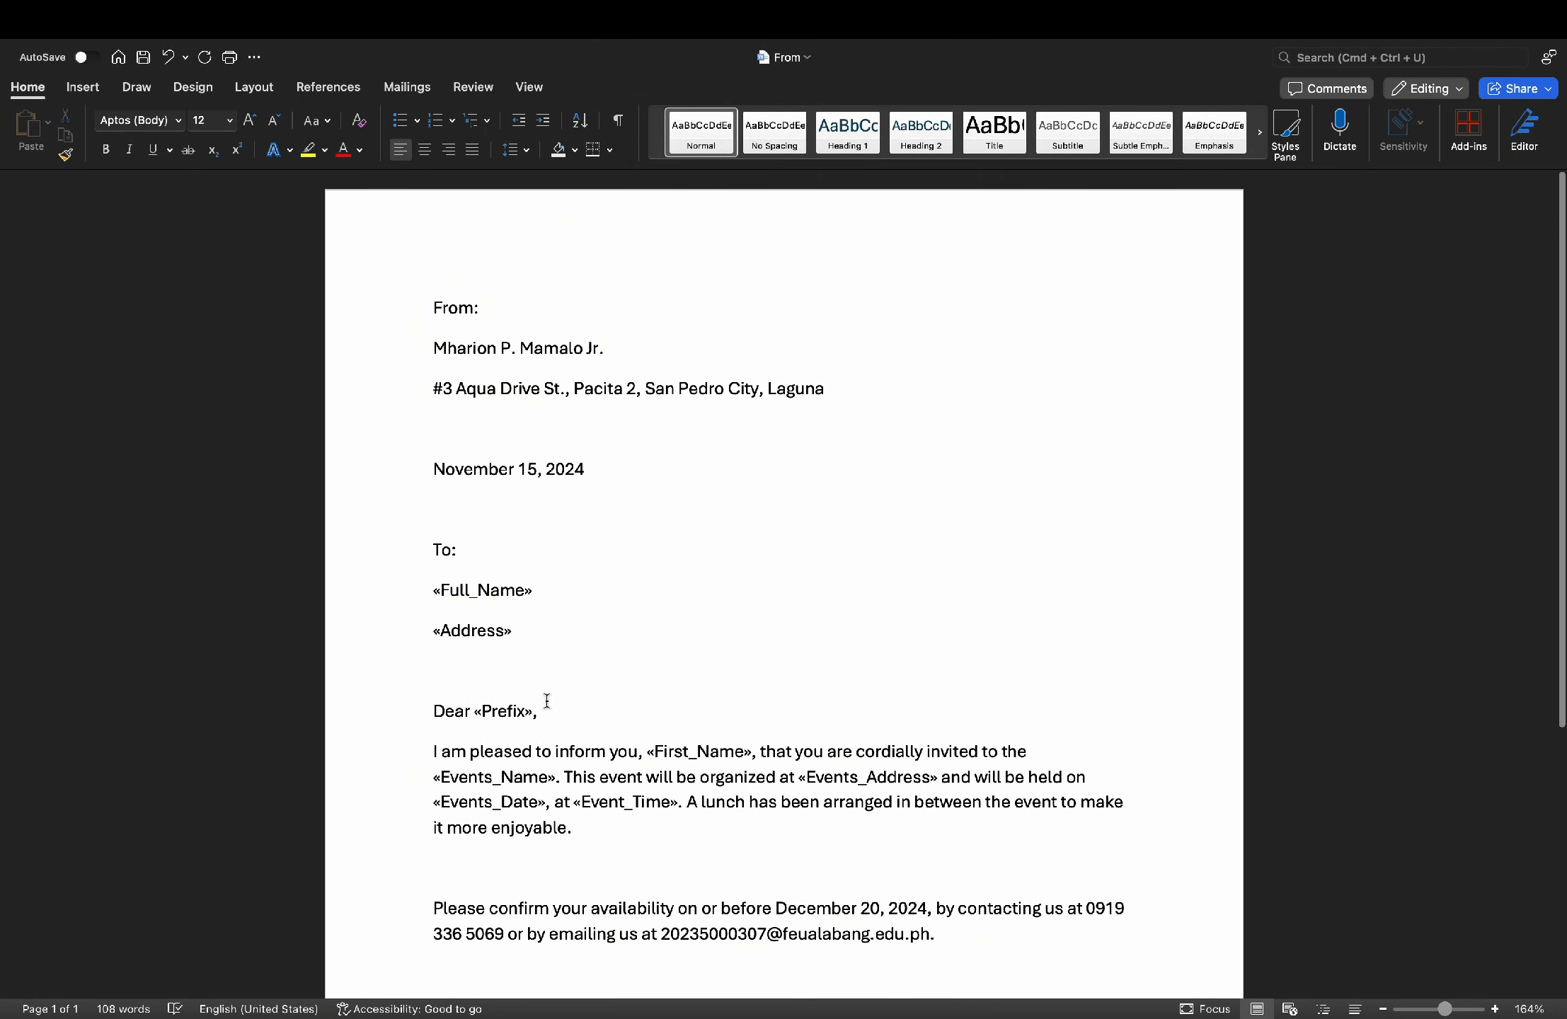
pyautogui.scroll(-3, 444, 425)
# Preview the mail merge results for record 1 and examine the filled-in recipient and event details up close
pyautogui.click(408, 99)
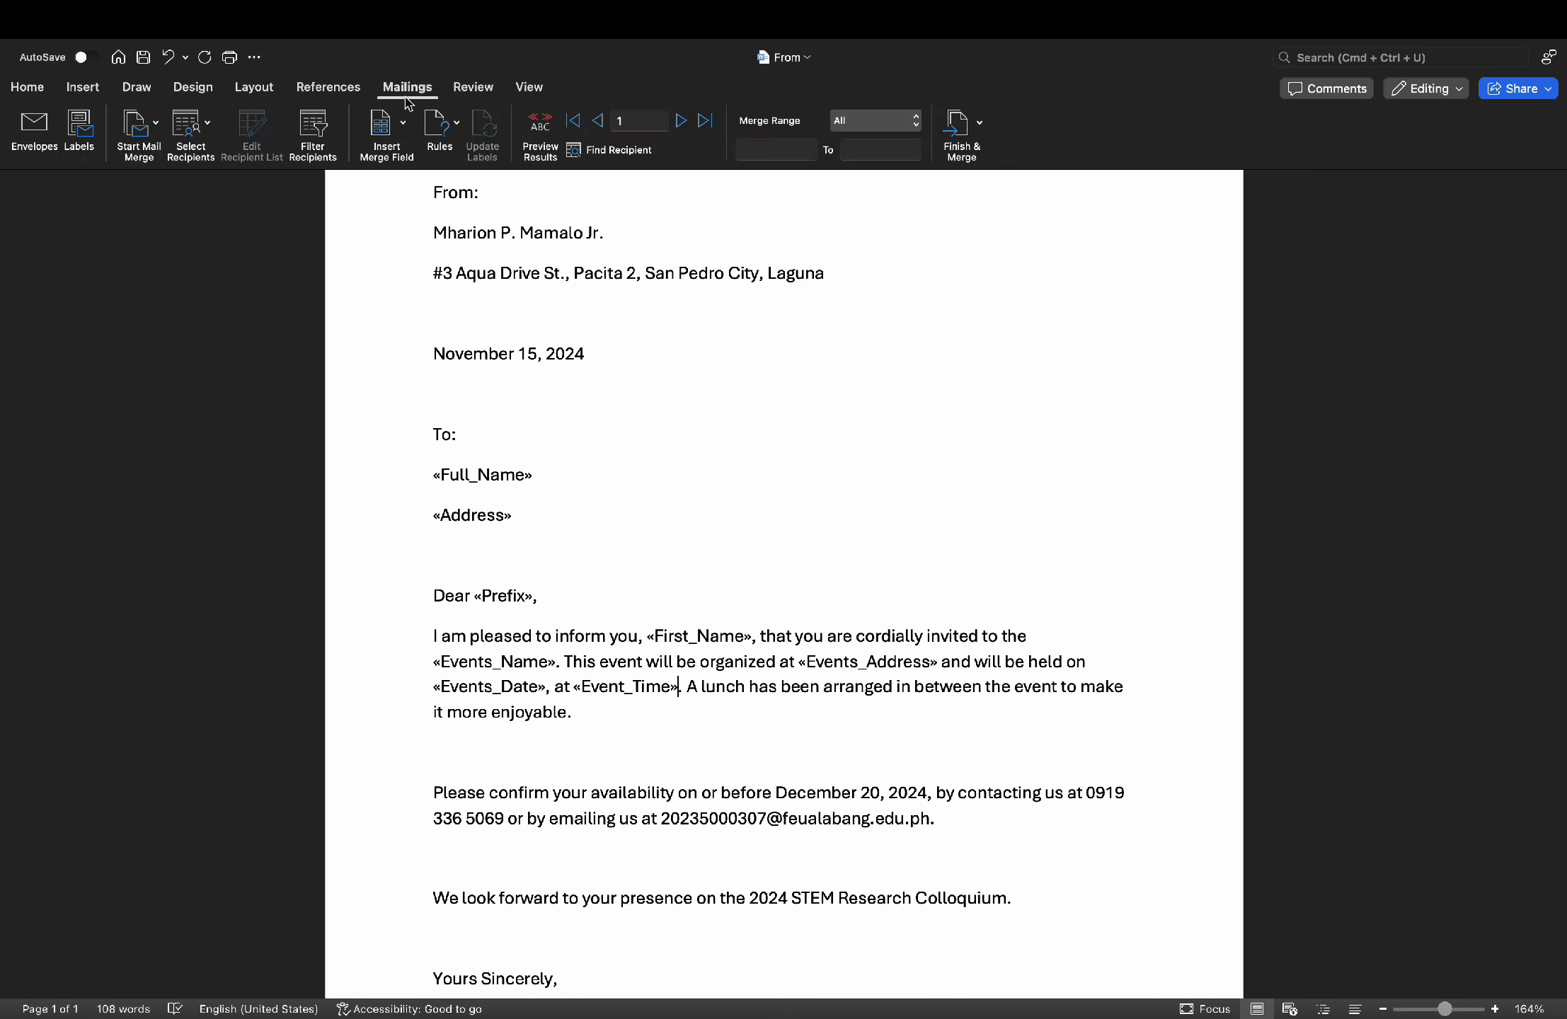
pyautogui.click(544, 127)
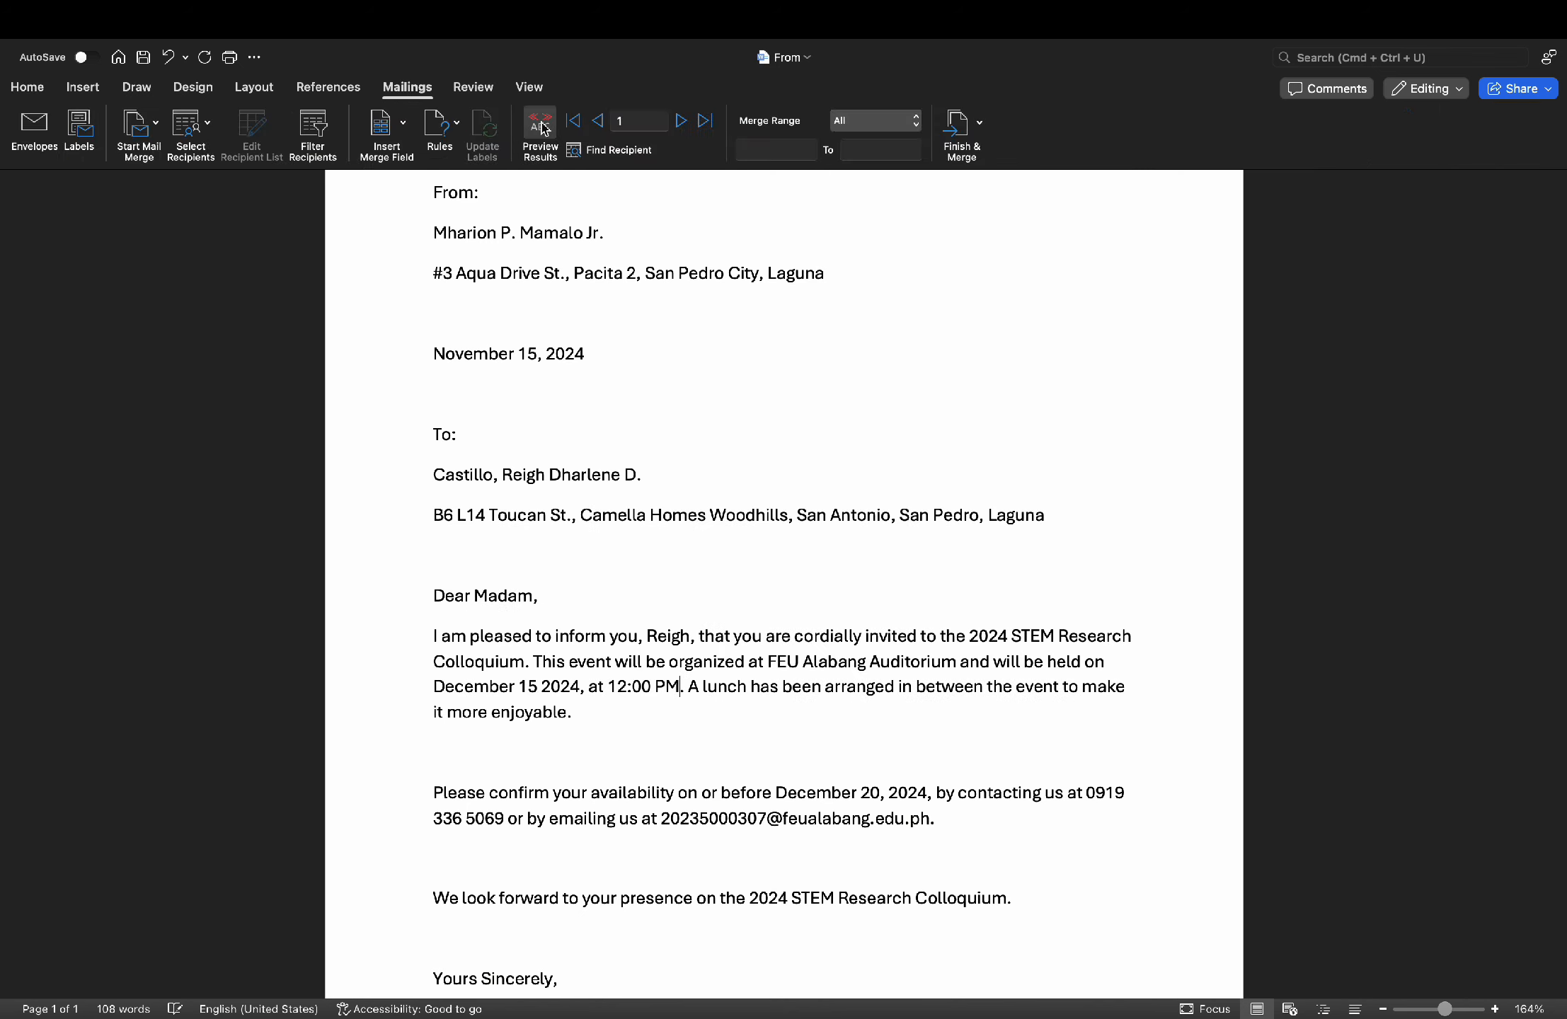
pyautogui.scroll(-2, 673, 410)
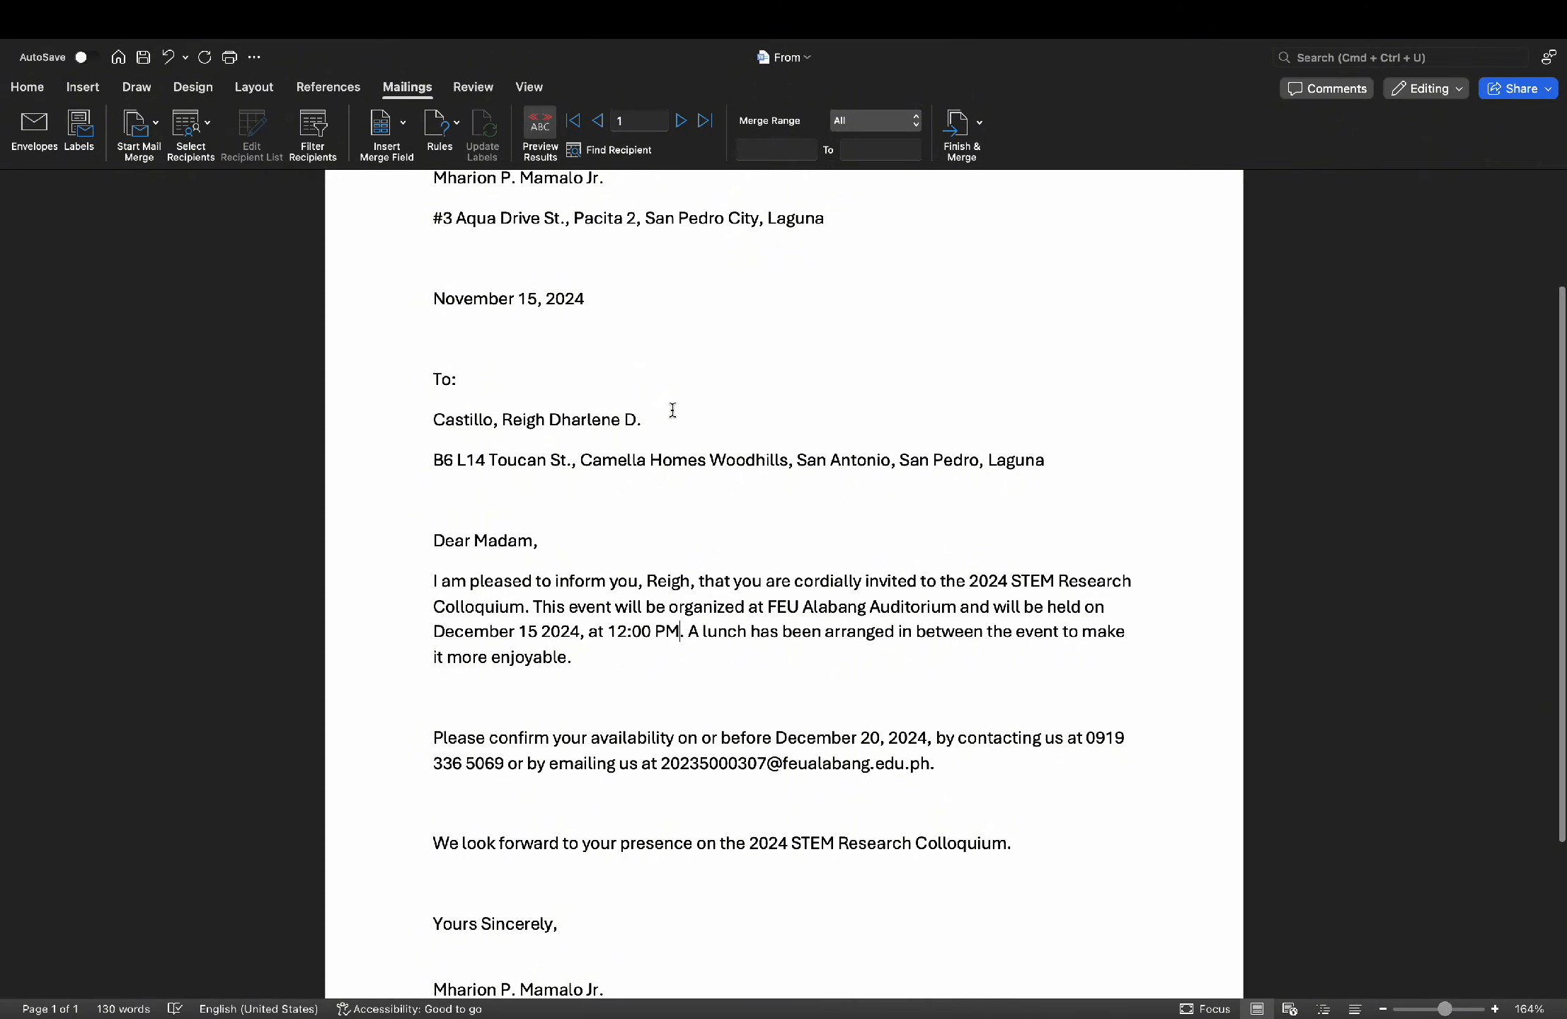
pyautogui.keyDown('ctrl'); pyautogui.scroll(3, 673, 410); pyautogui.keyUp('ctrl')
pyautogui.keyDown('ctrl'); pyautogui.scroll(4, 673, 410); pyautogui.keyUp('ctrl')
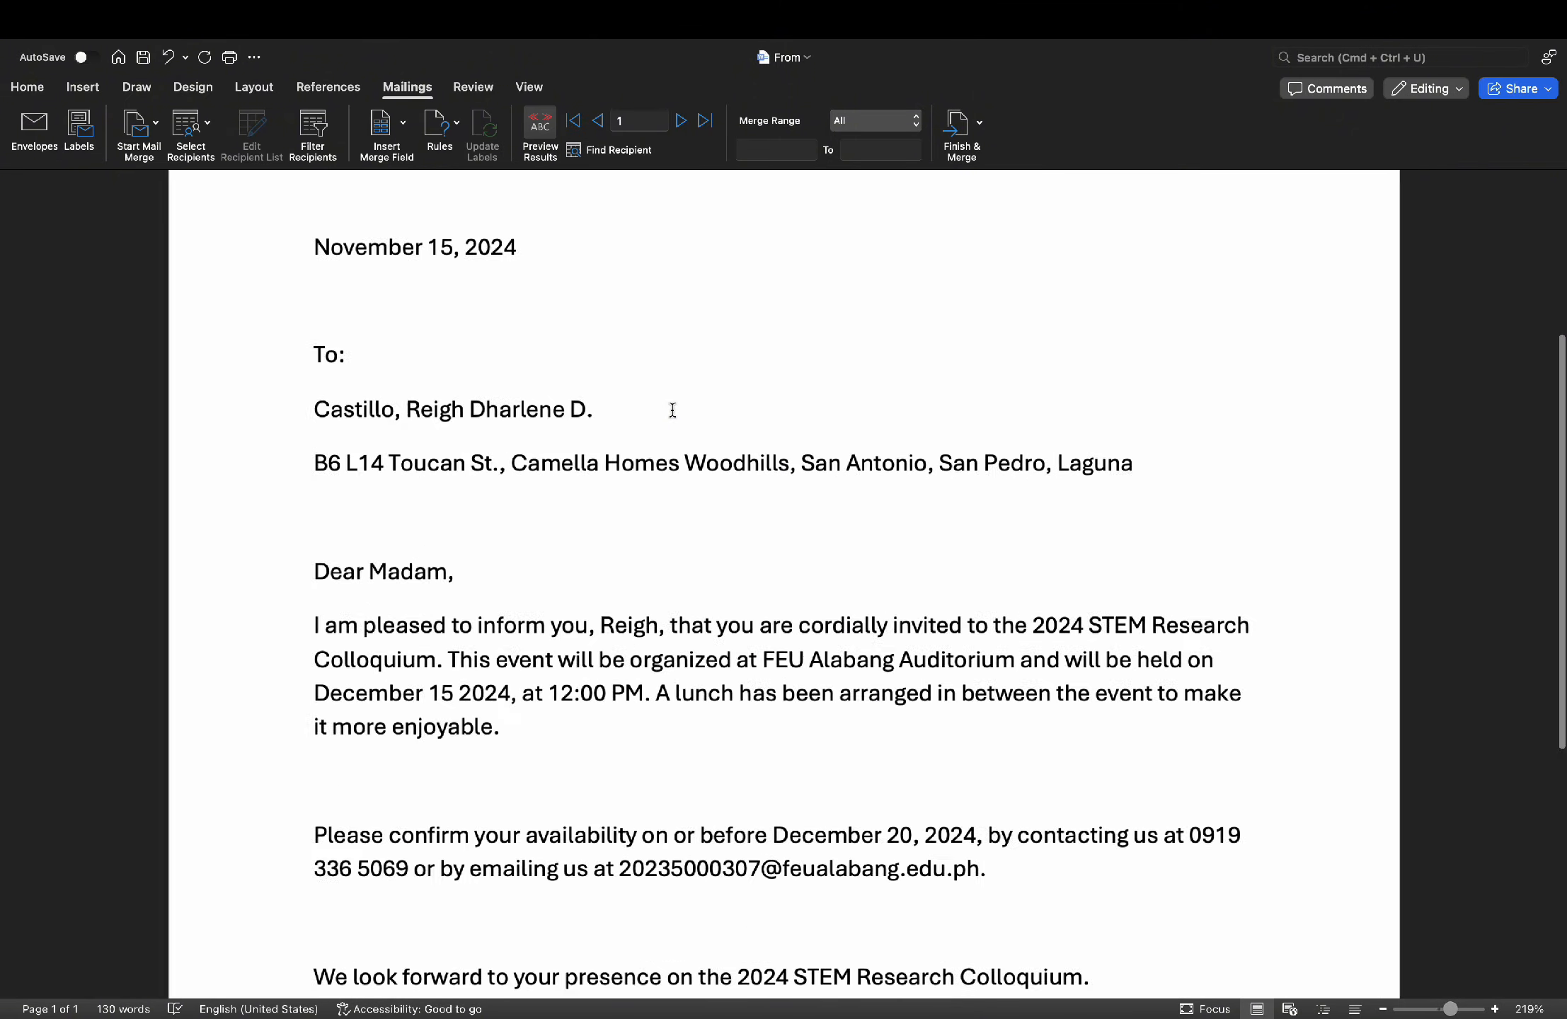
pyautogui.keyDown('ctrl'); pyautogui.scroll(-1, 673, 410); pyautogui.keyUp('ctrl')
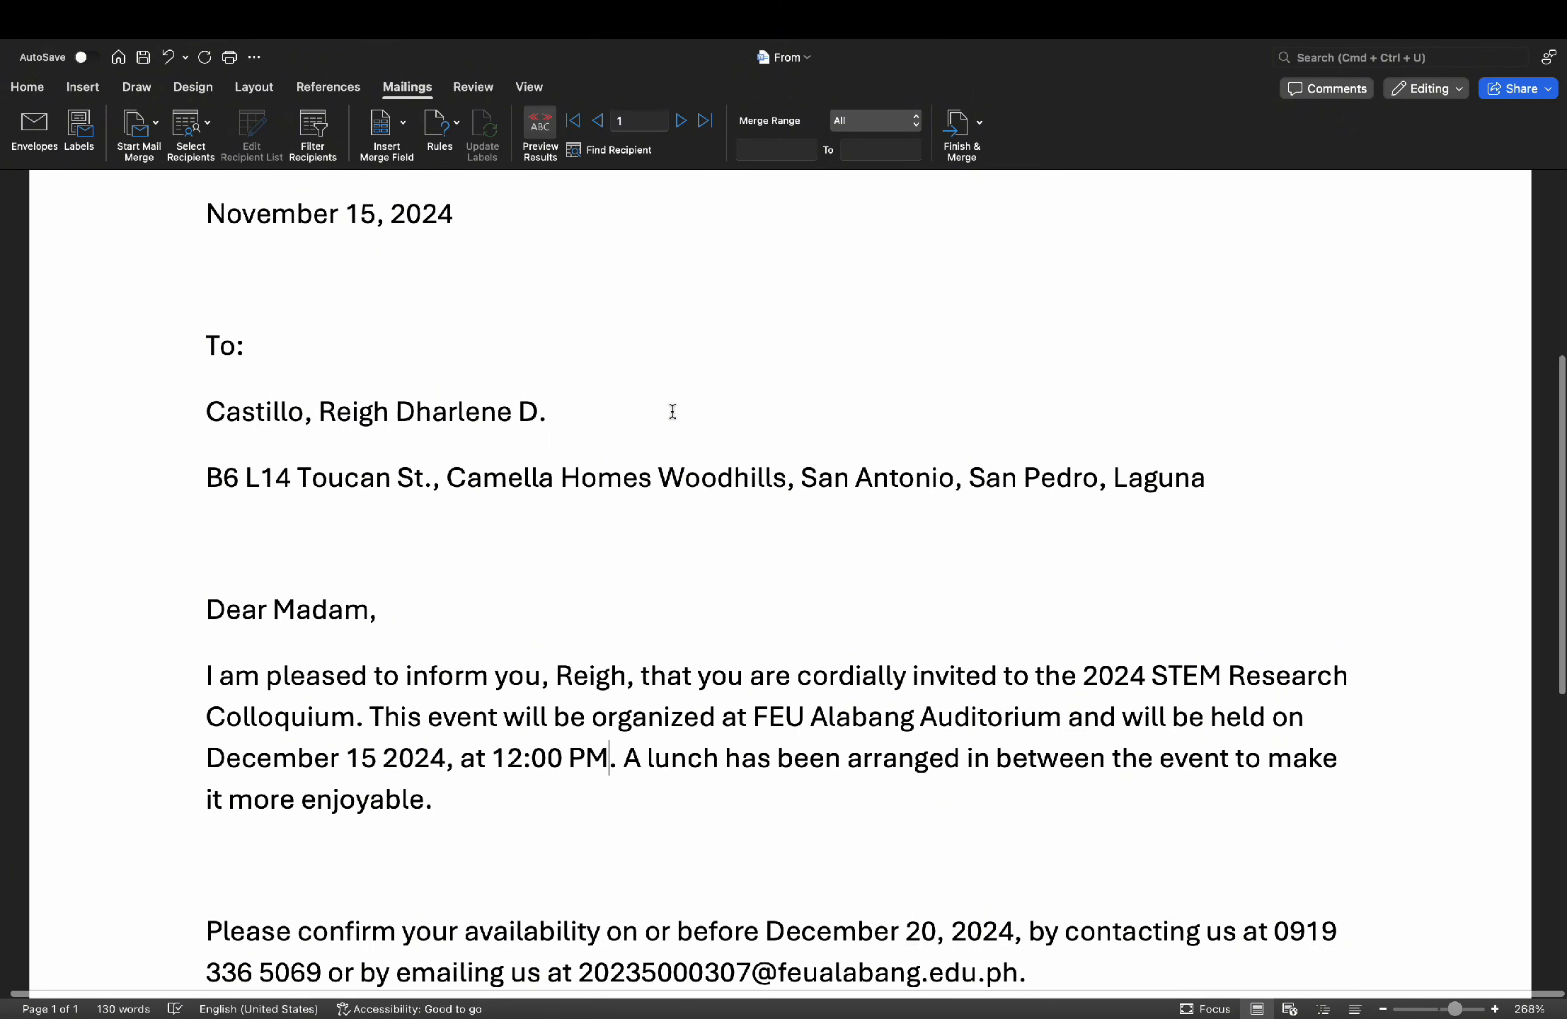
# Return to the side-by-side windows and compare the previewed letter with the first recipient's row in the spreadsheet
pyautogui.moveTo(105, 34)
pyautogui.click(56, 58)
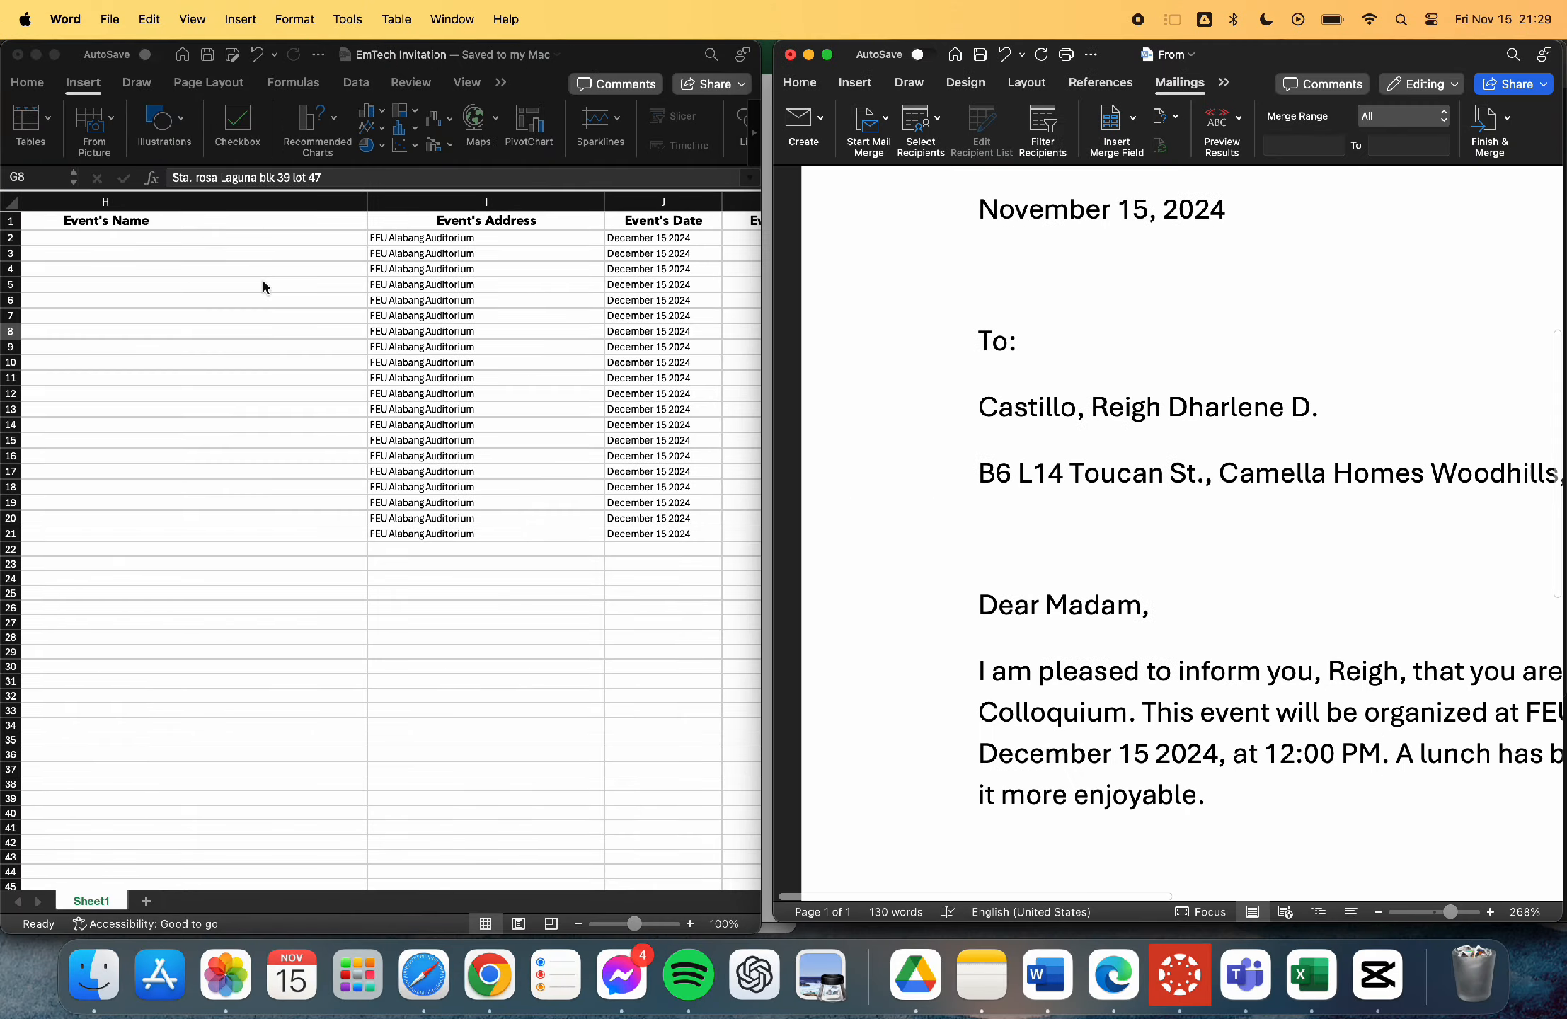
pyautogui.hscroll(-10, 263, 285)
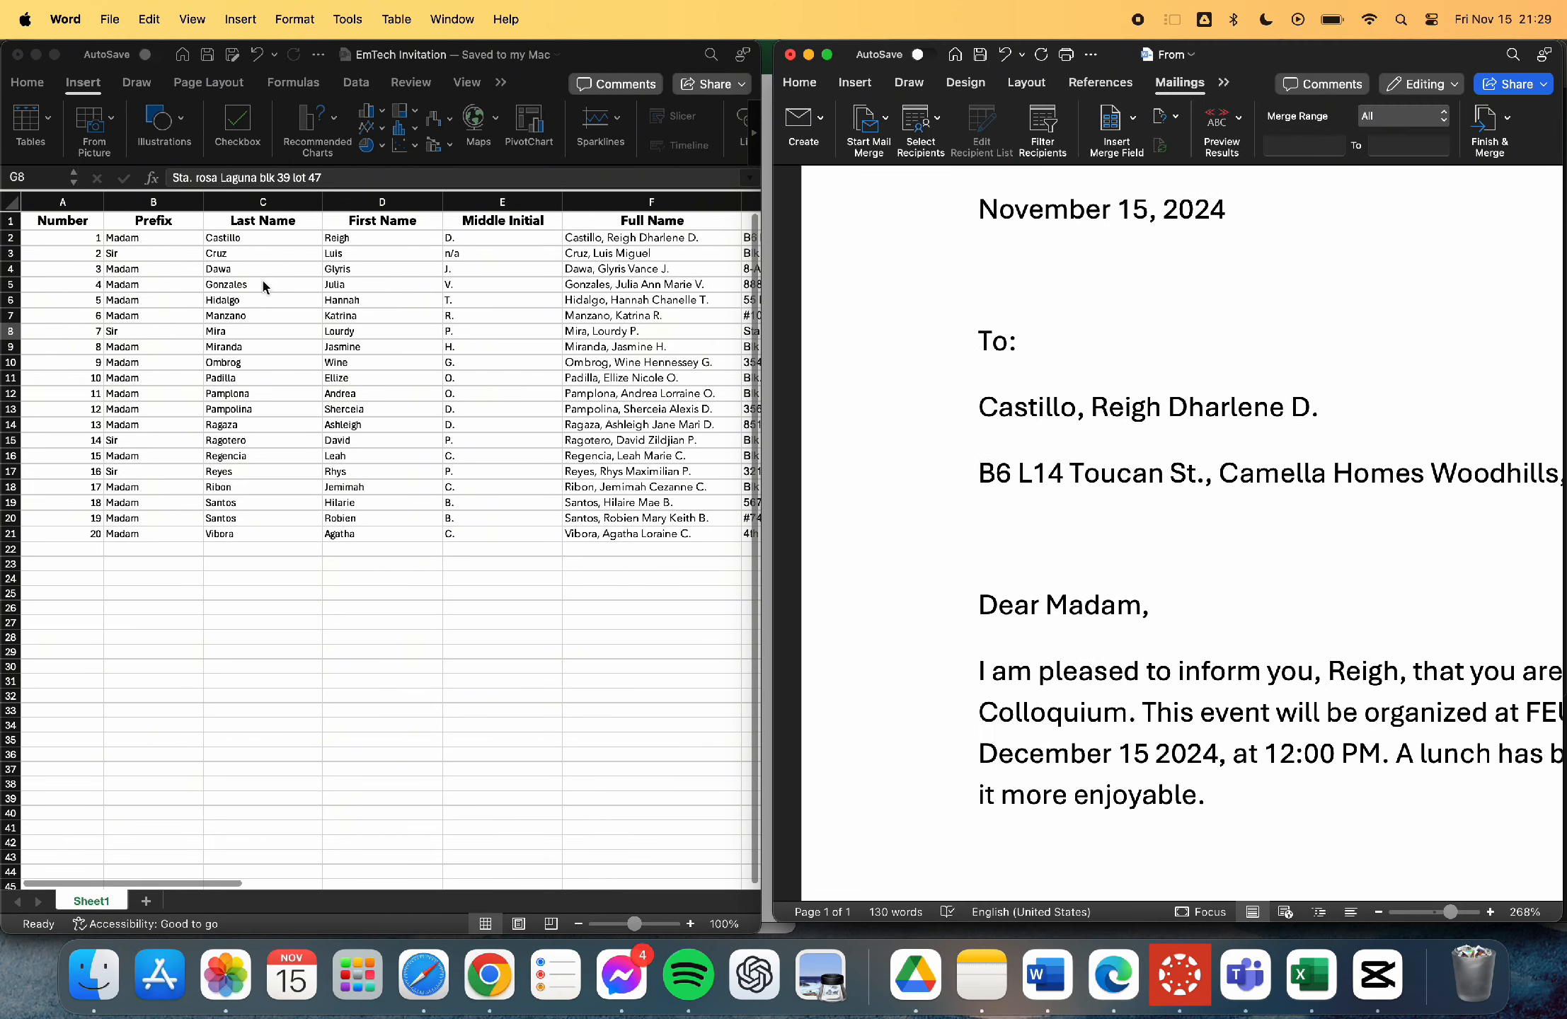
pyautogui.hscroll(5, 608, 303)
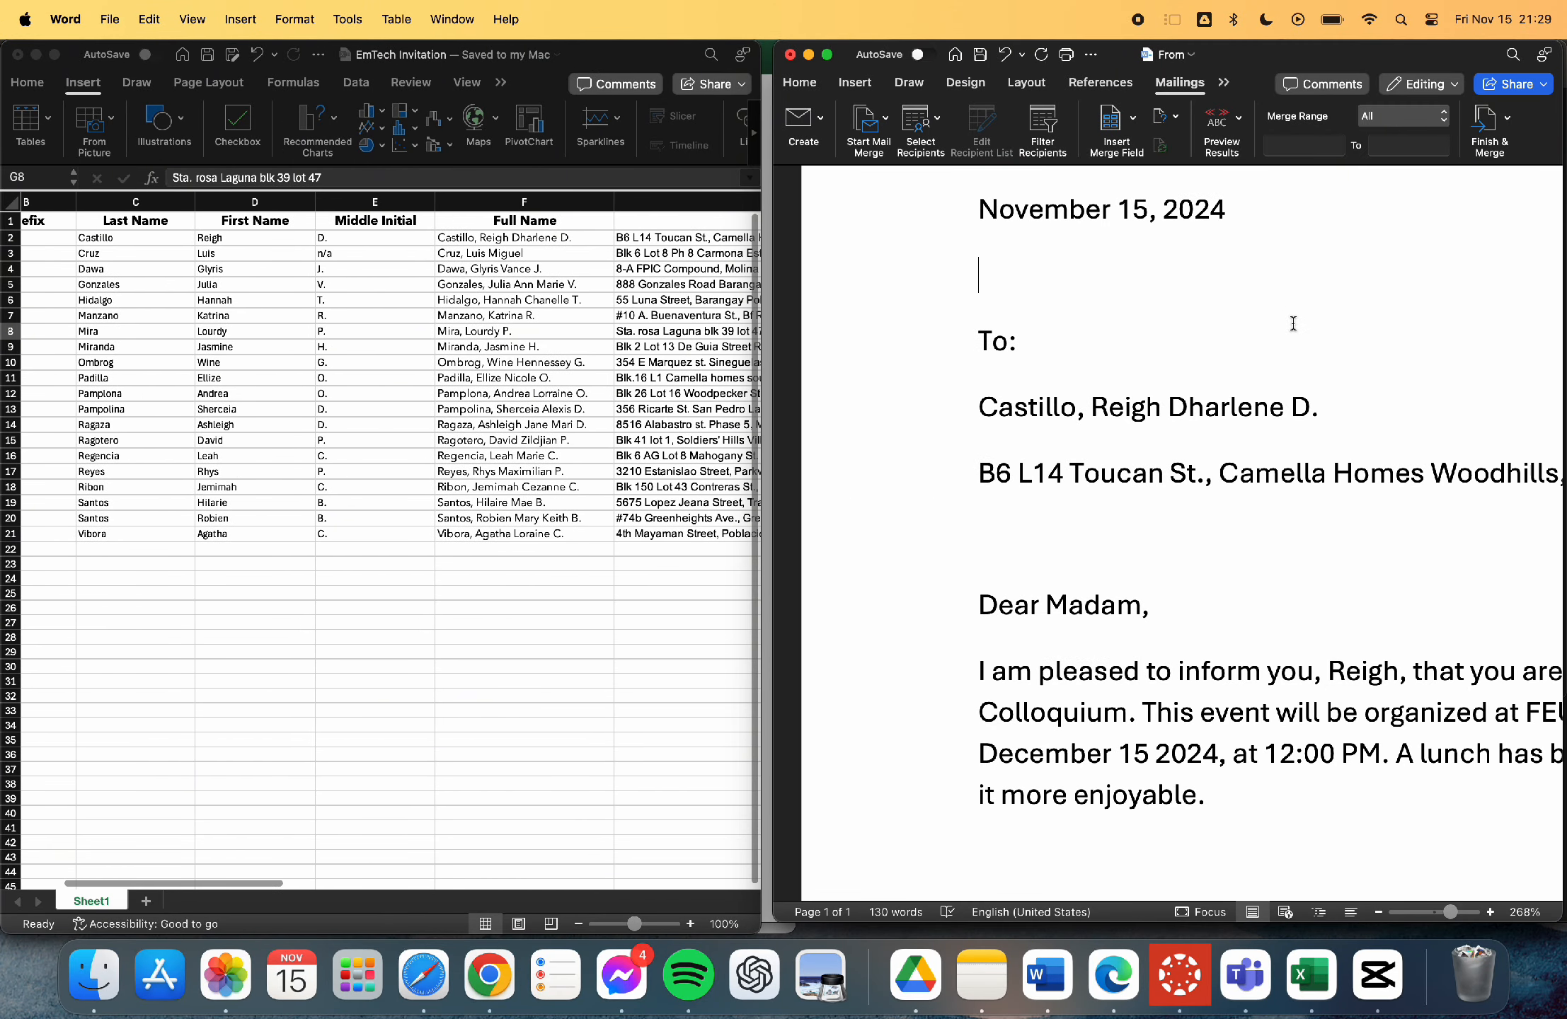
# Check the recipient address in the previewed letter against the first recipient's Full Name and Address entries in the spreadsheet
pyautogui.scroll(-5, 1293, 323)
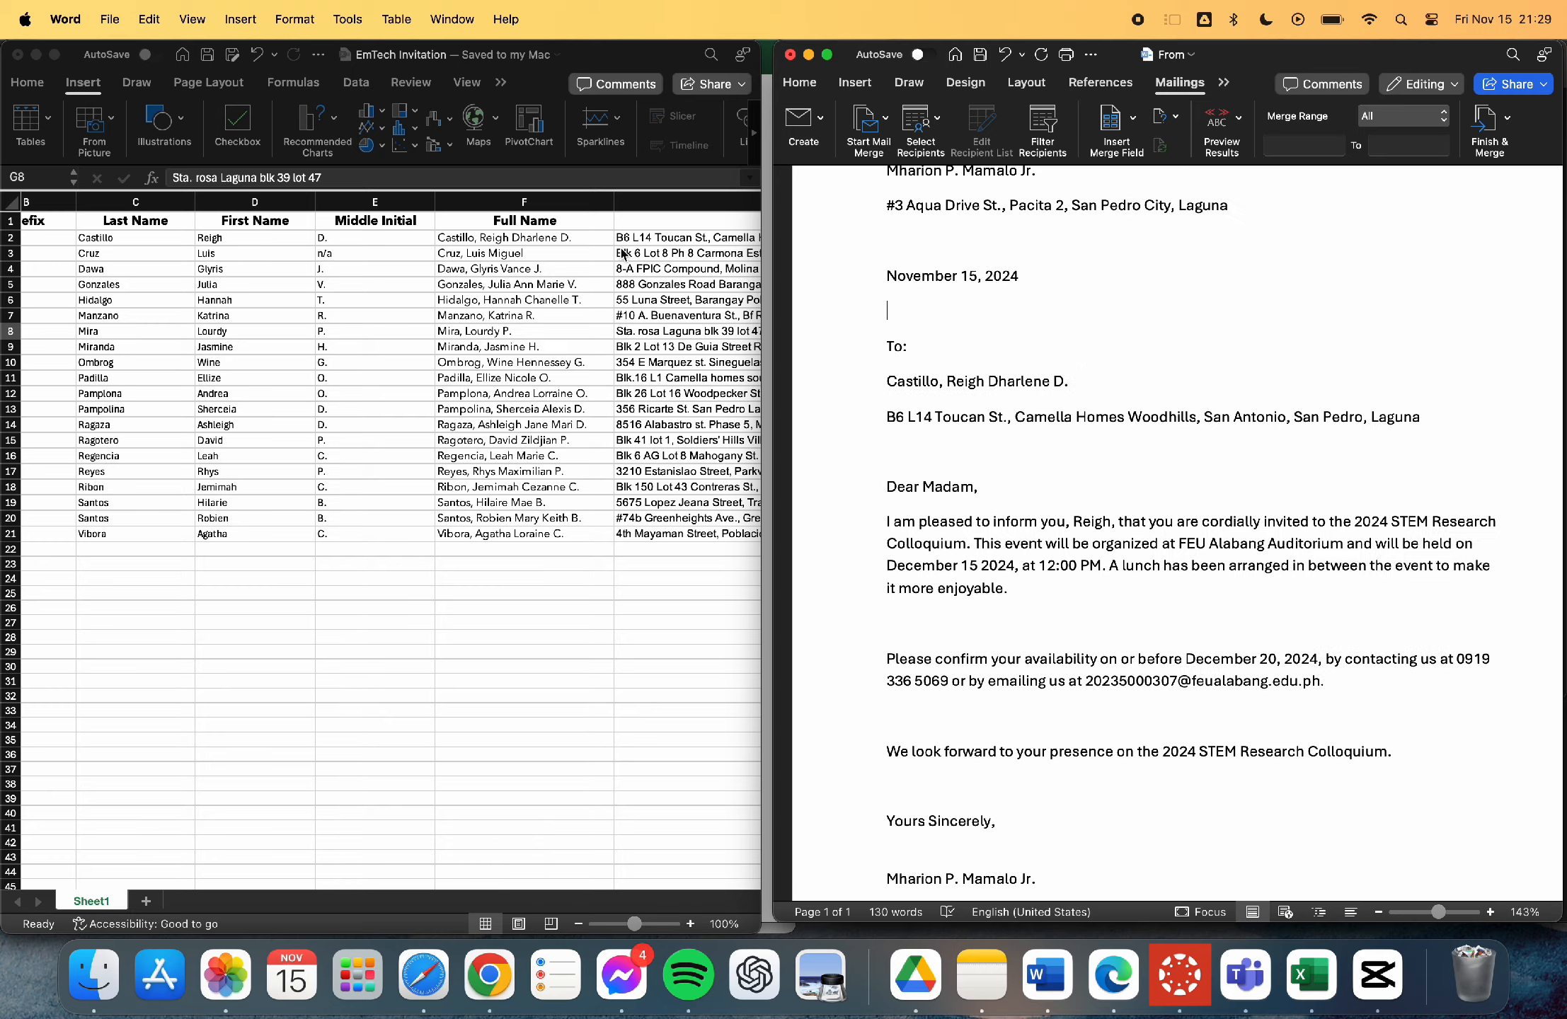
pyautogui.hscroll(10, 622, 253)
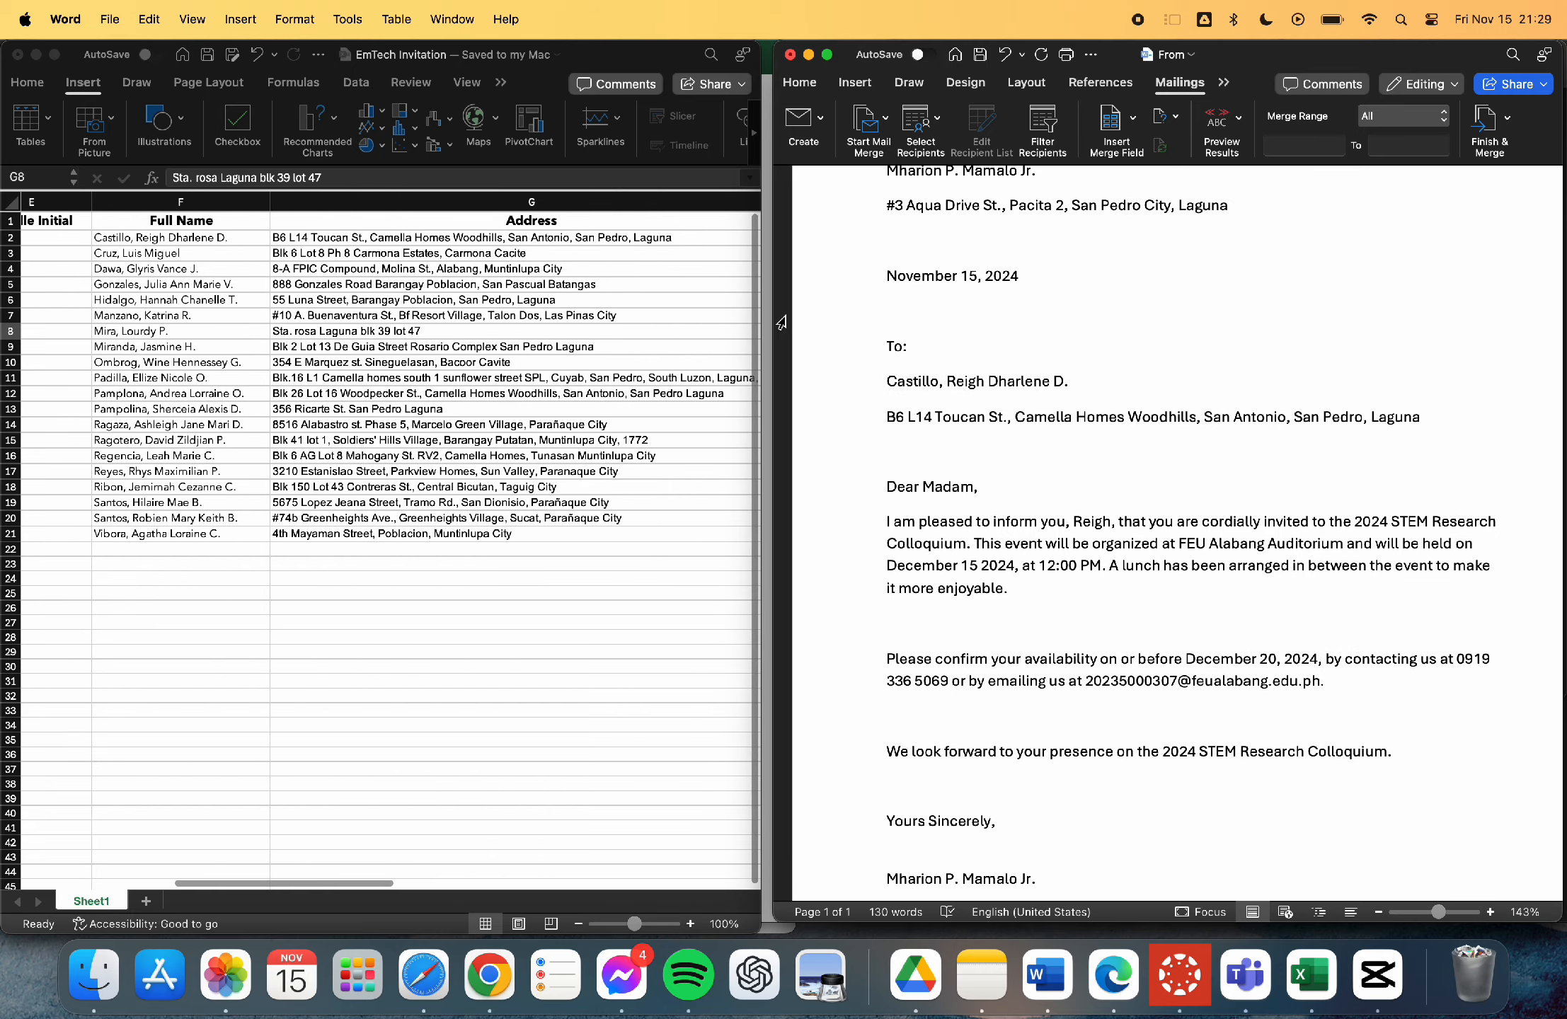
pyautogui.scroll(4, 1067, 201)
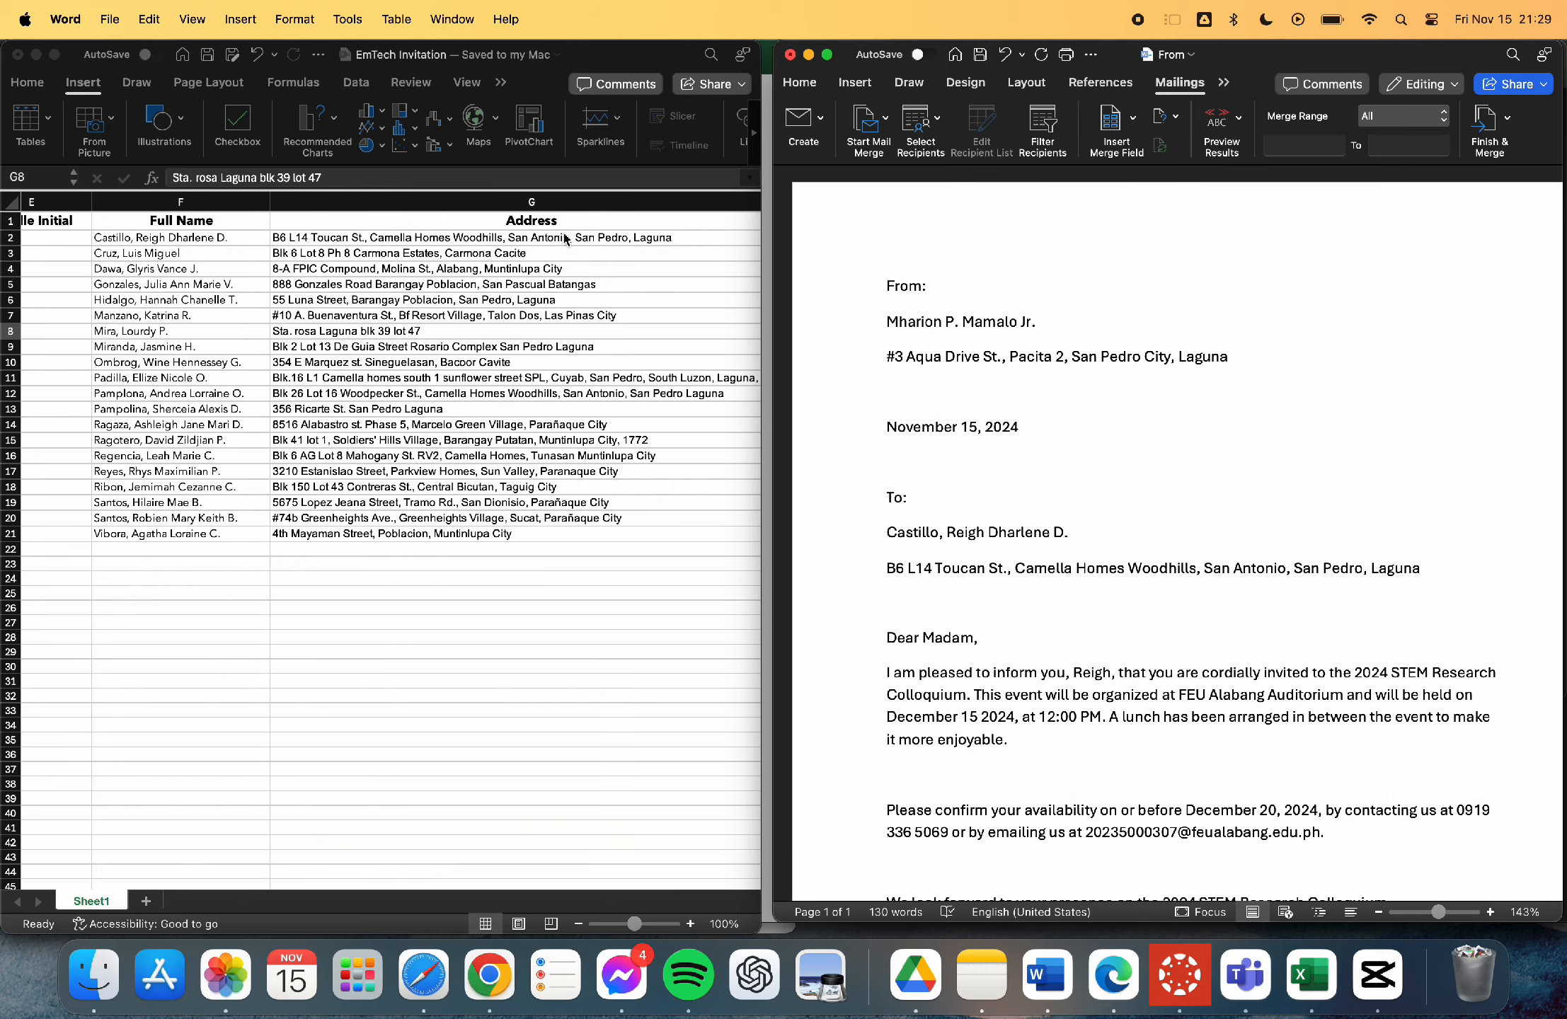
pyautogui.hscroll(-5, 564, 239)
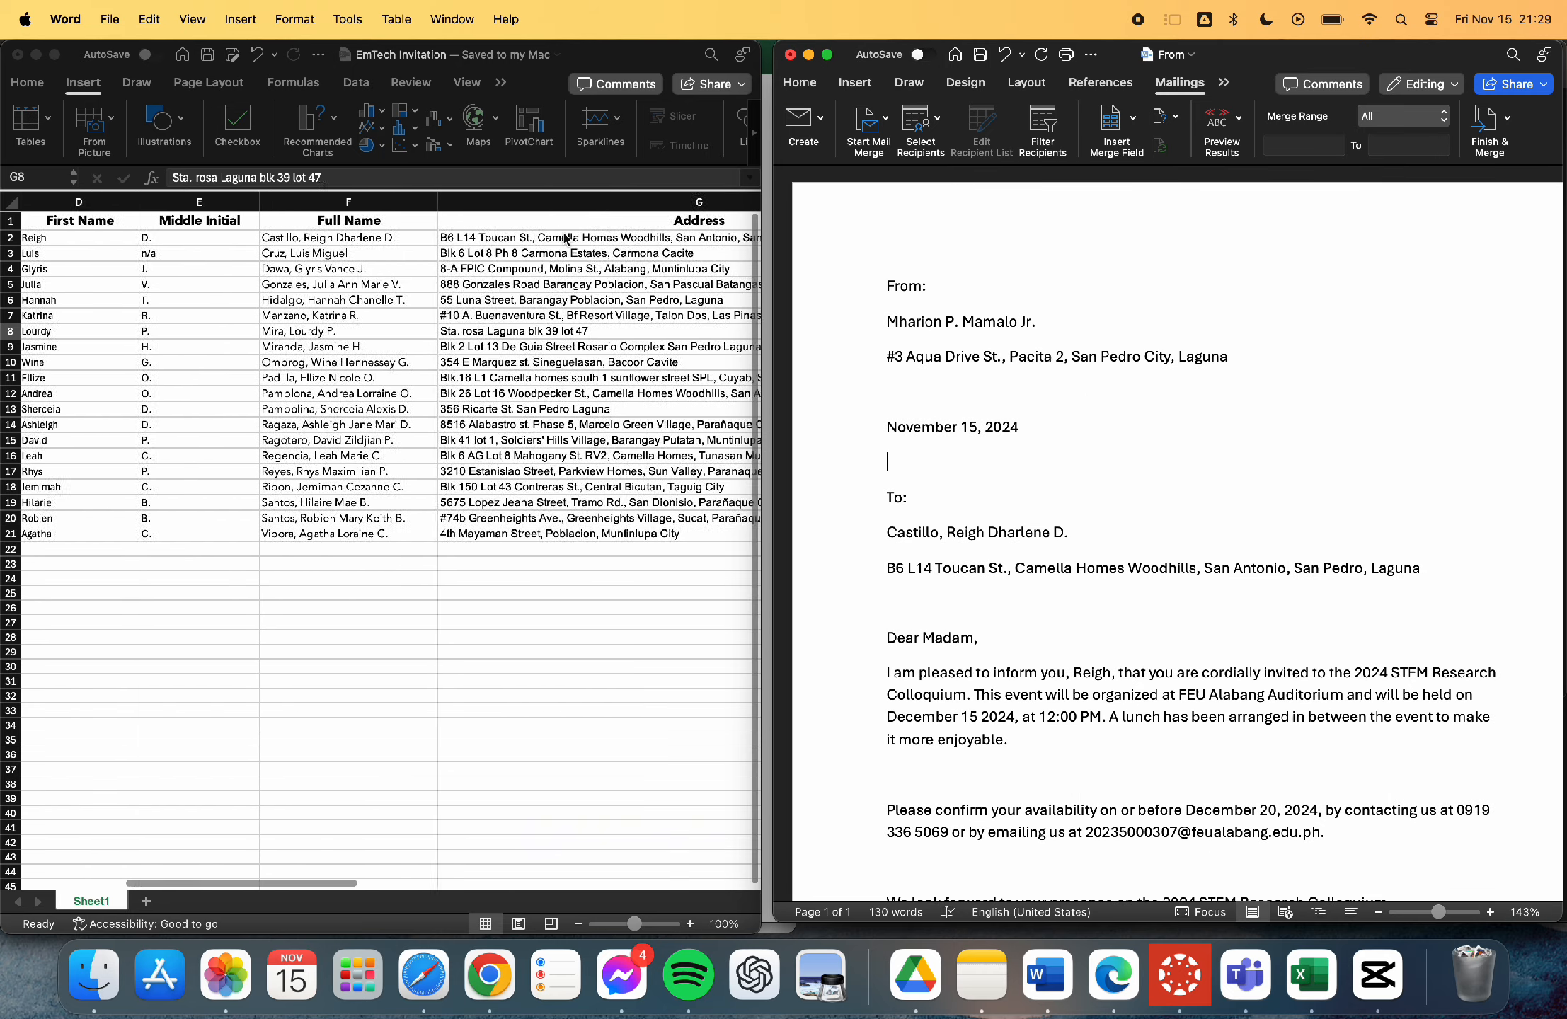
# Show the letter in full screen and read through the record 1 preview from the sender block to the closing
pyautogui.click(827, 55)
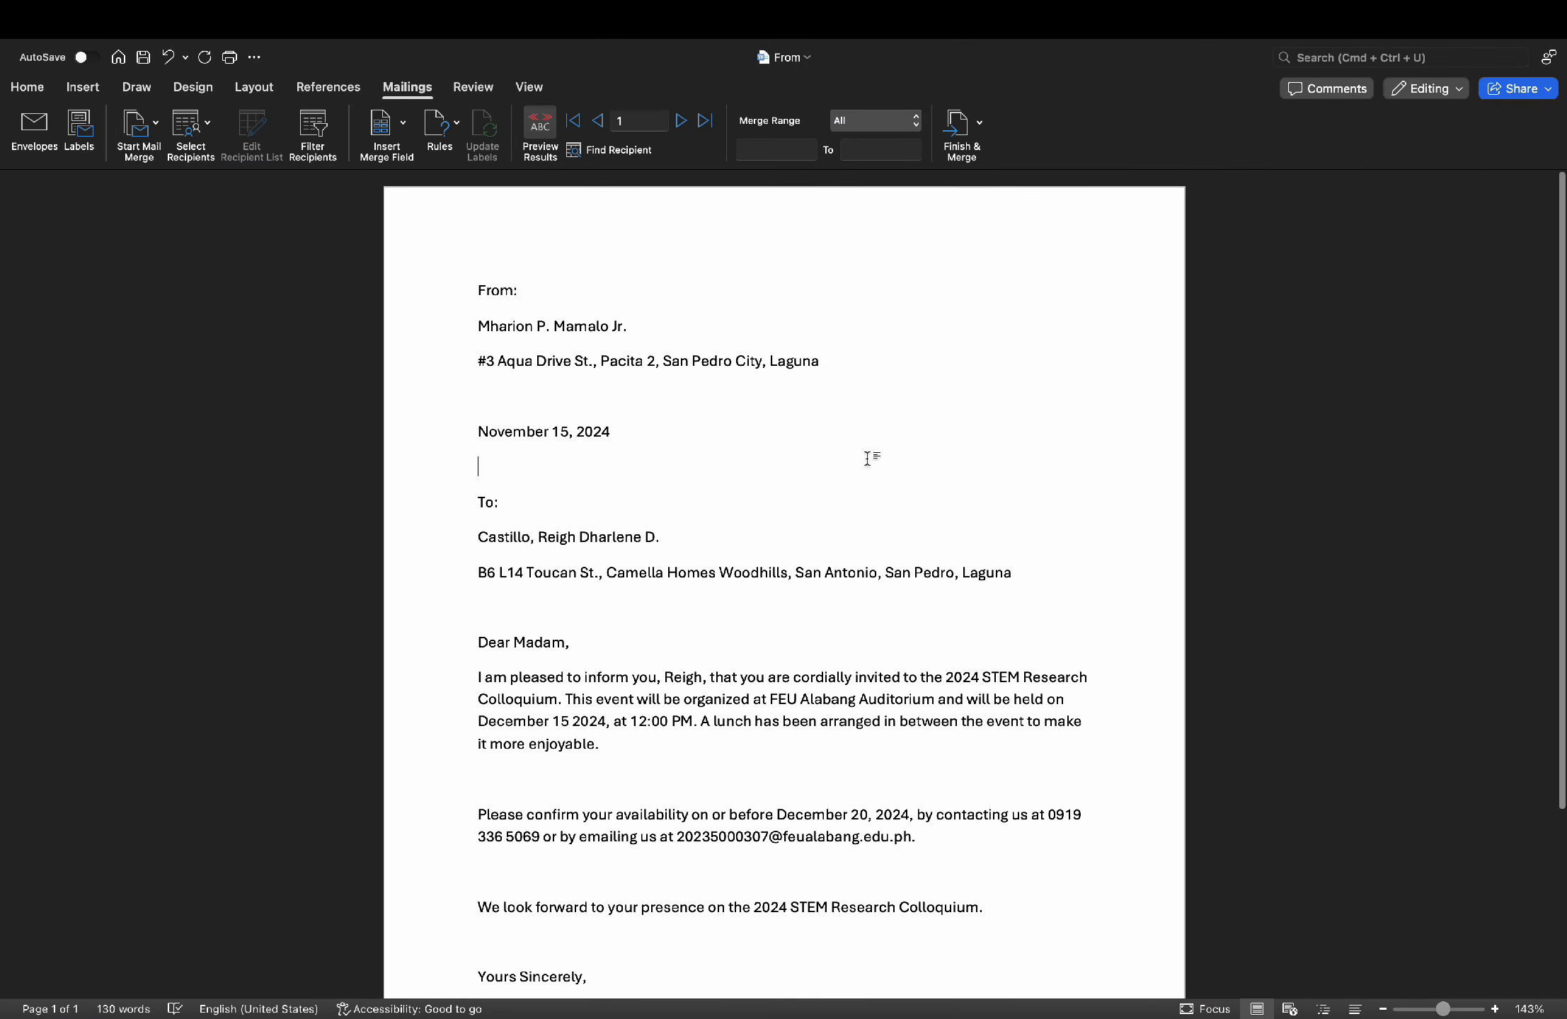
pyautogui.scroll(-1, 866, 443)
pyautogui.click(867, 442)
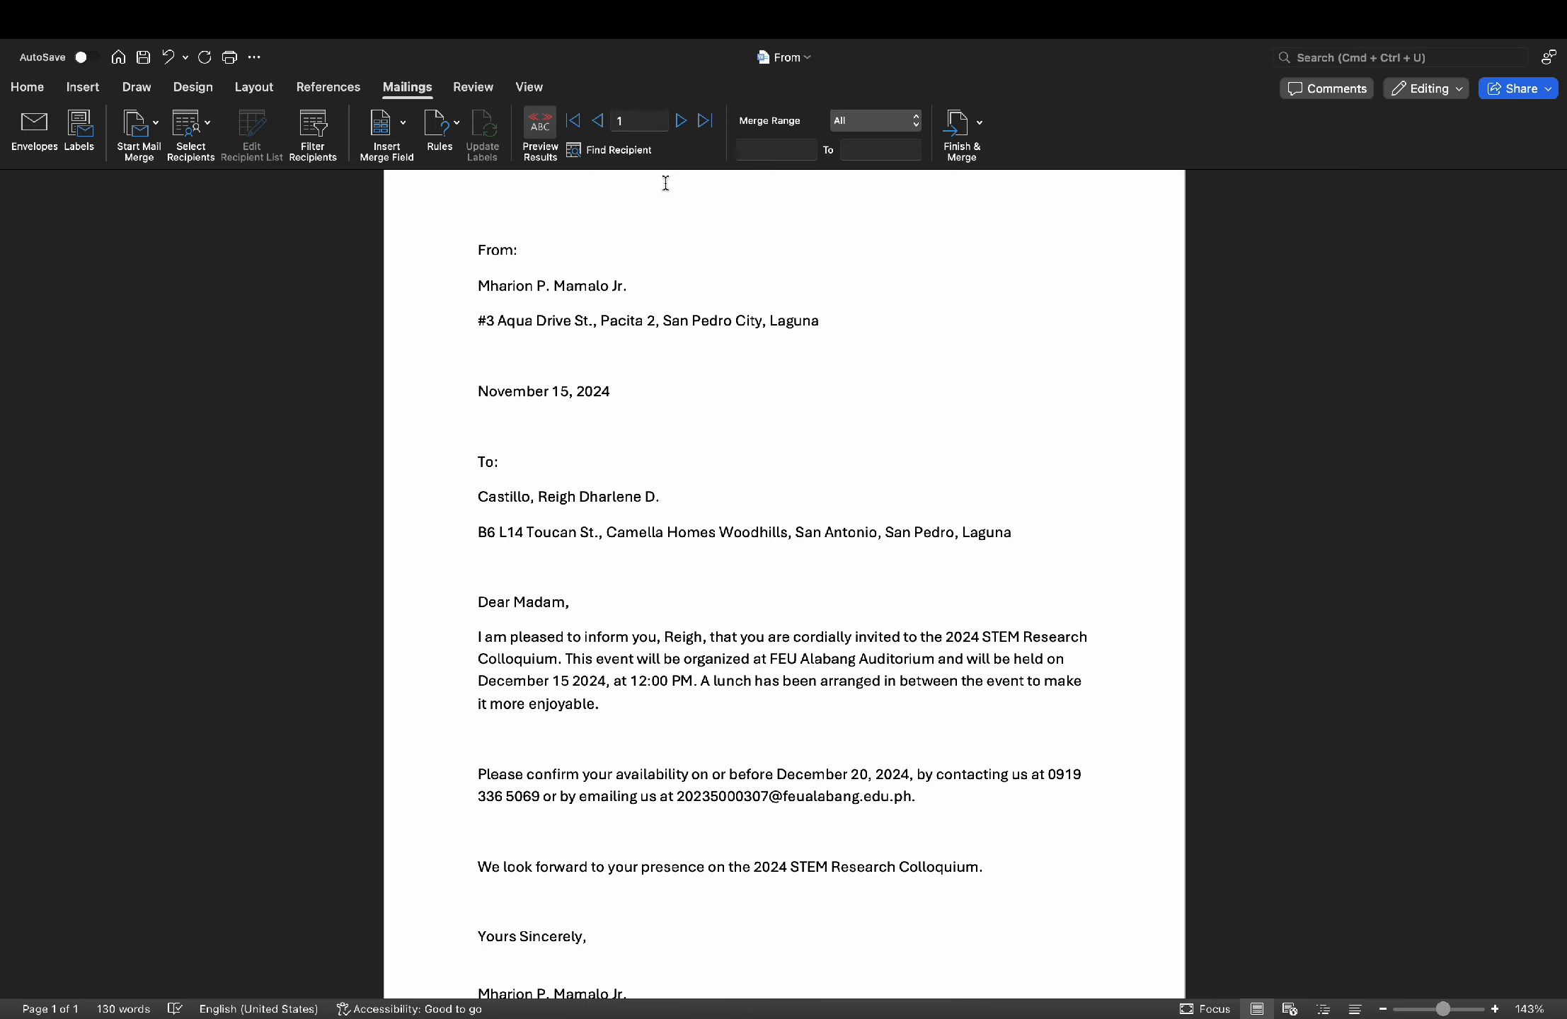
pyautogui.scroll(-3, 599, 521)
pyautogui.scroll(2, 602, 553)
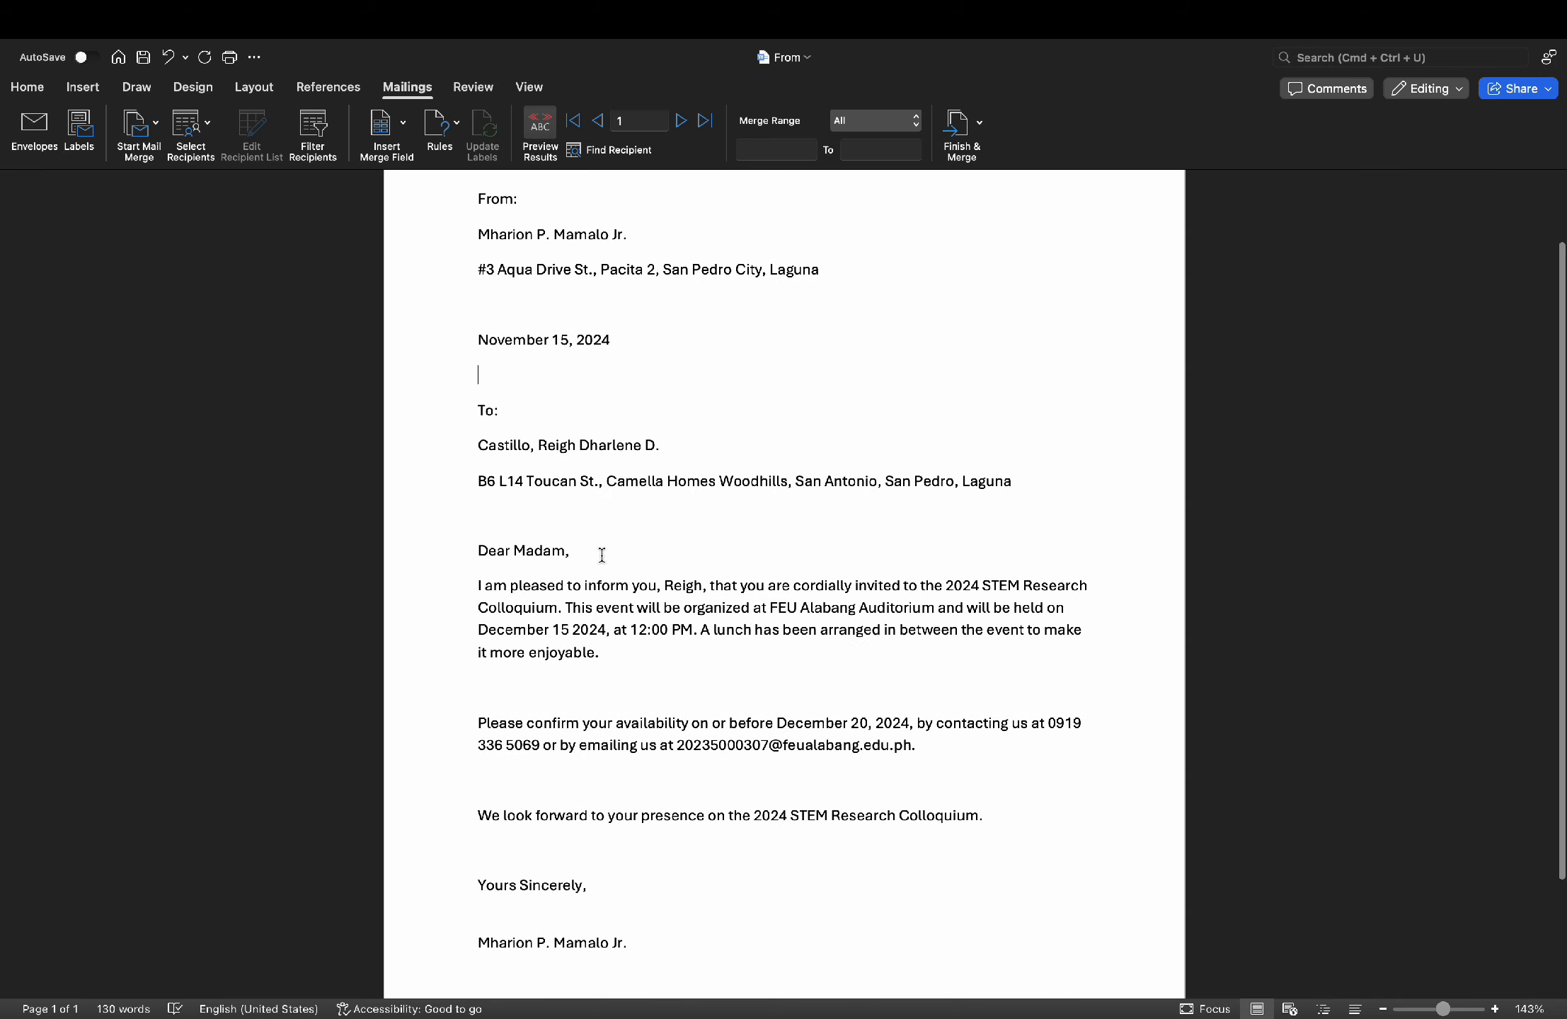
# Step forward through the merge preview one record at a time, from record 2 to record 20
pyautogui.click(683, 122)
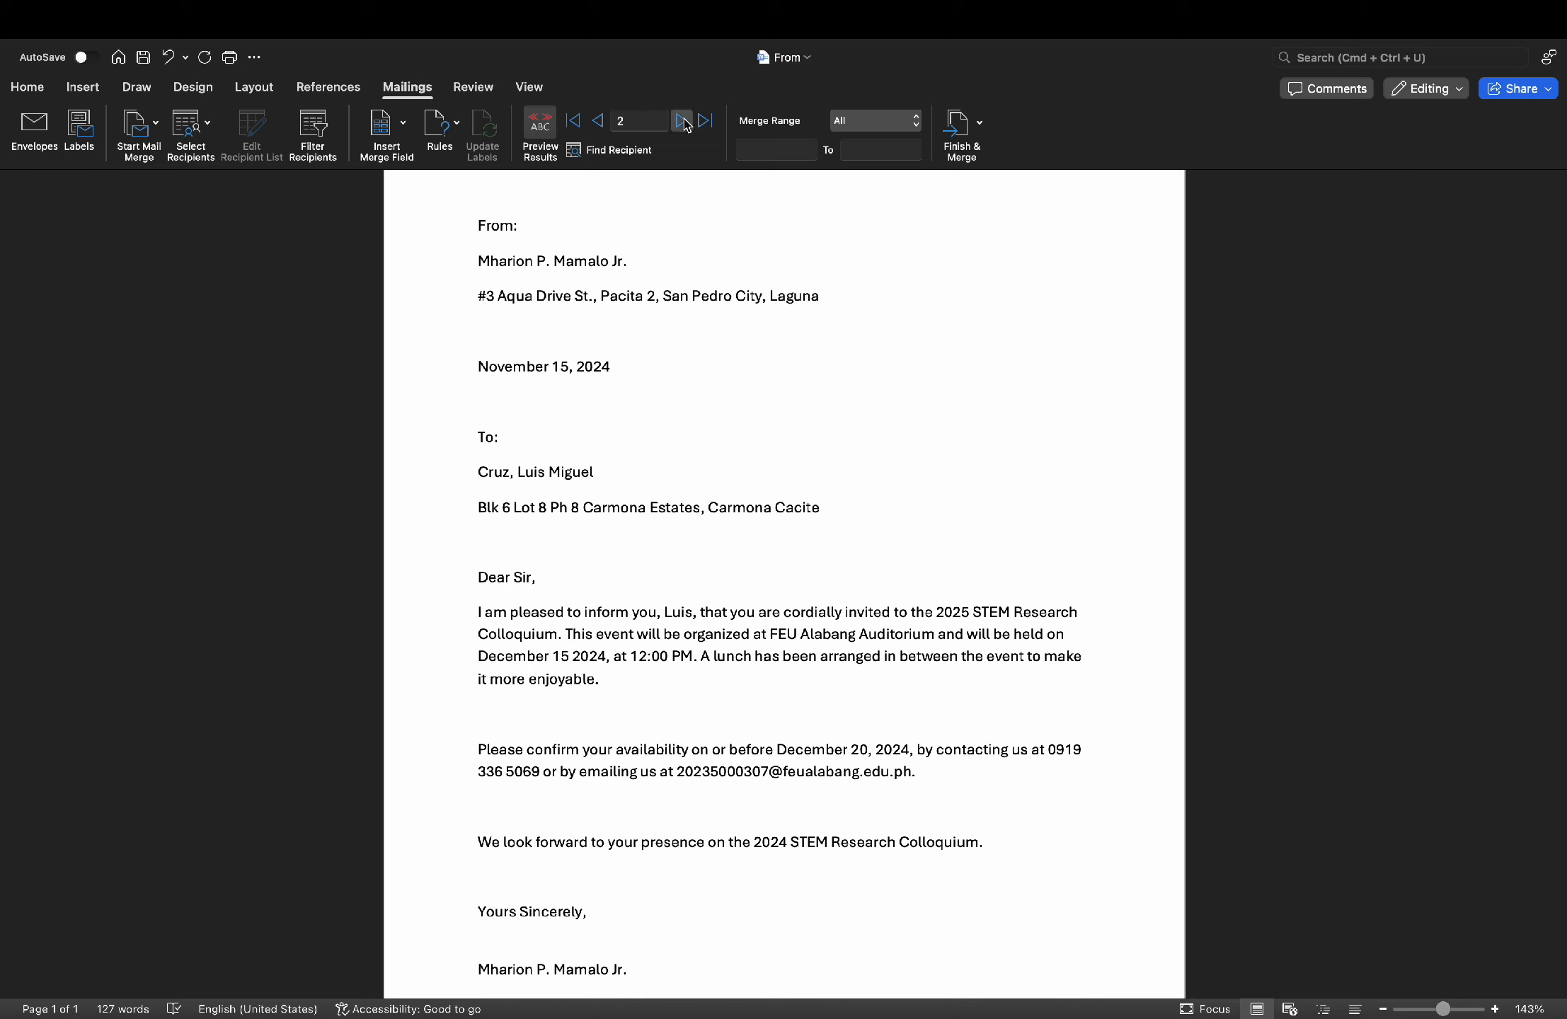
pyautogui.click(683, 122)
pyautogui.click(683, 121)
pyautogui.click(683, 122)
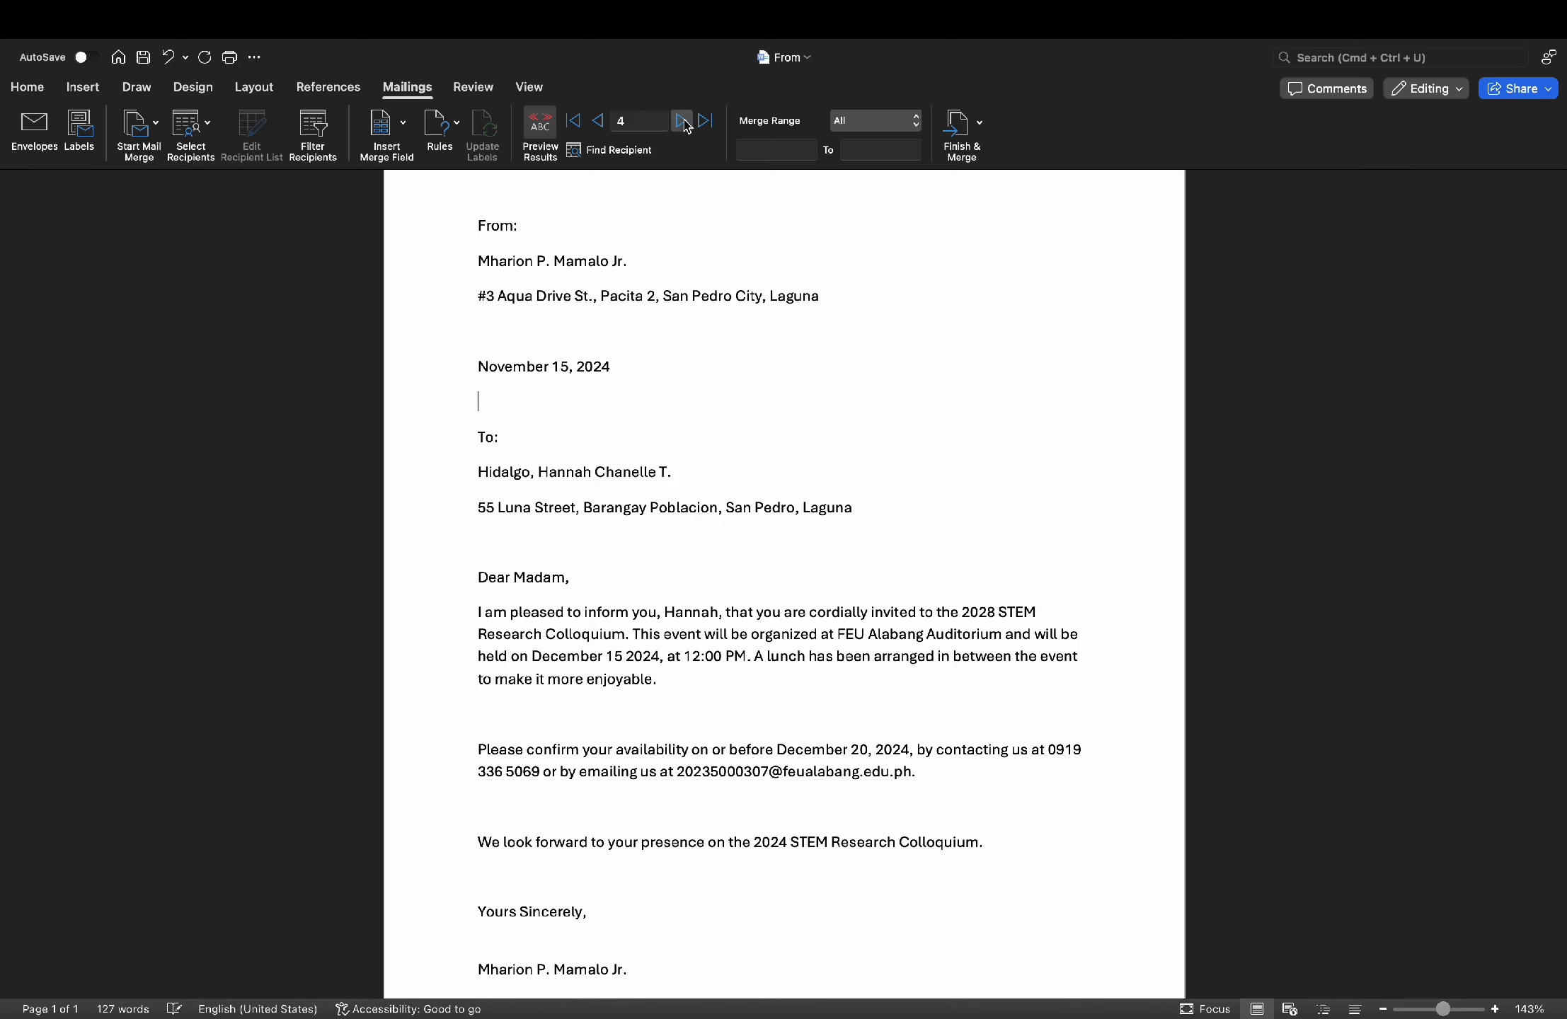
pyautogui.click(683, 122)
pyautogui.click(683, 121)
pyautogui.click(683, 122)
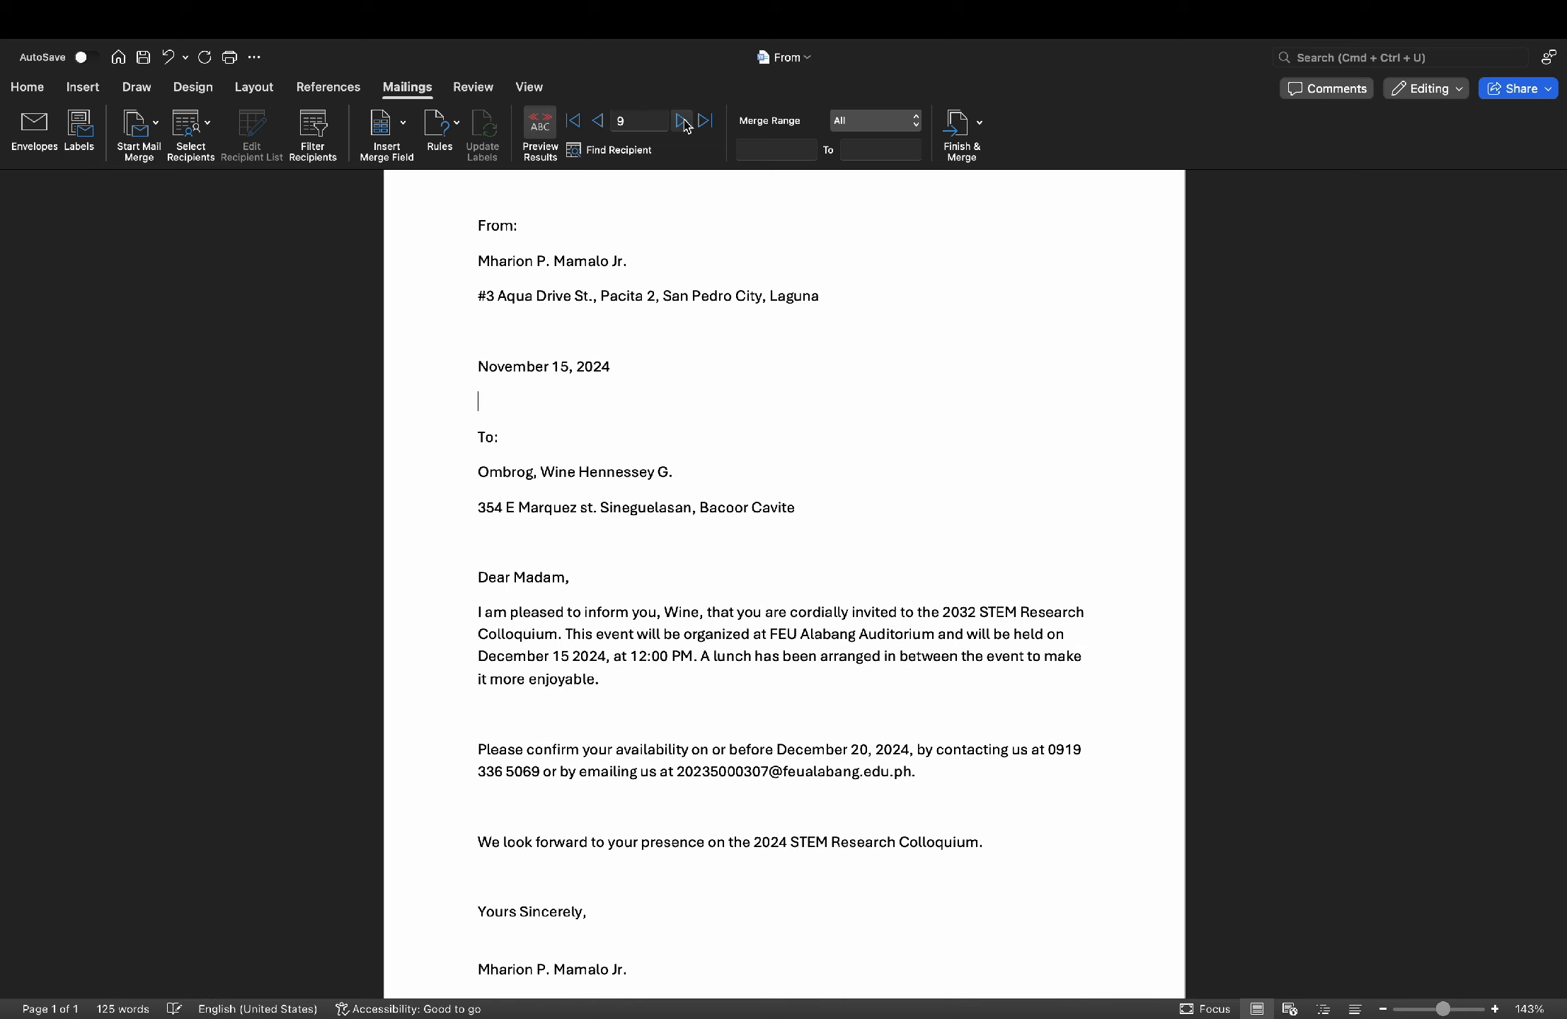
pyautogui.click(685, 123)
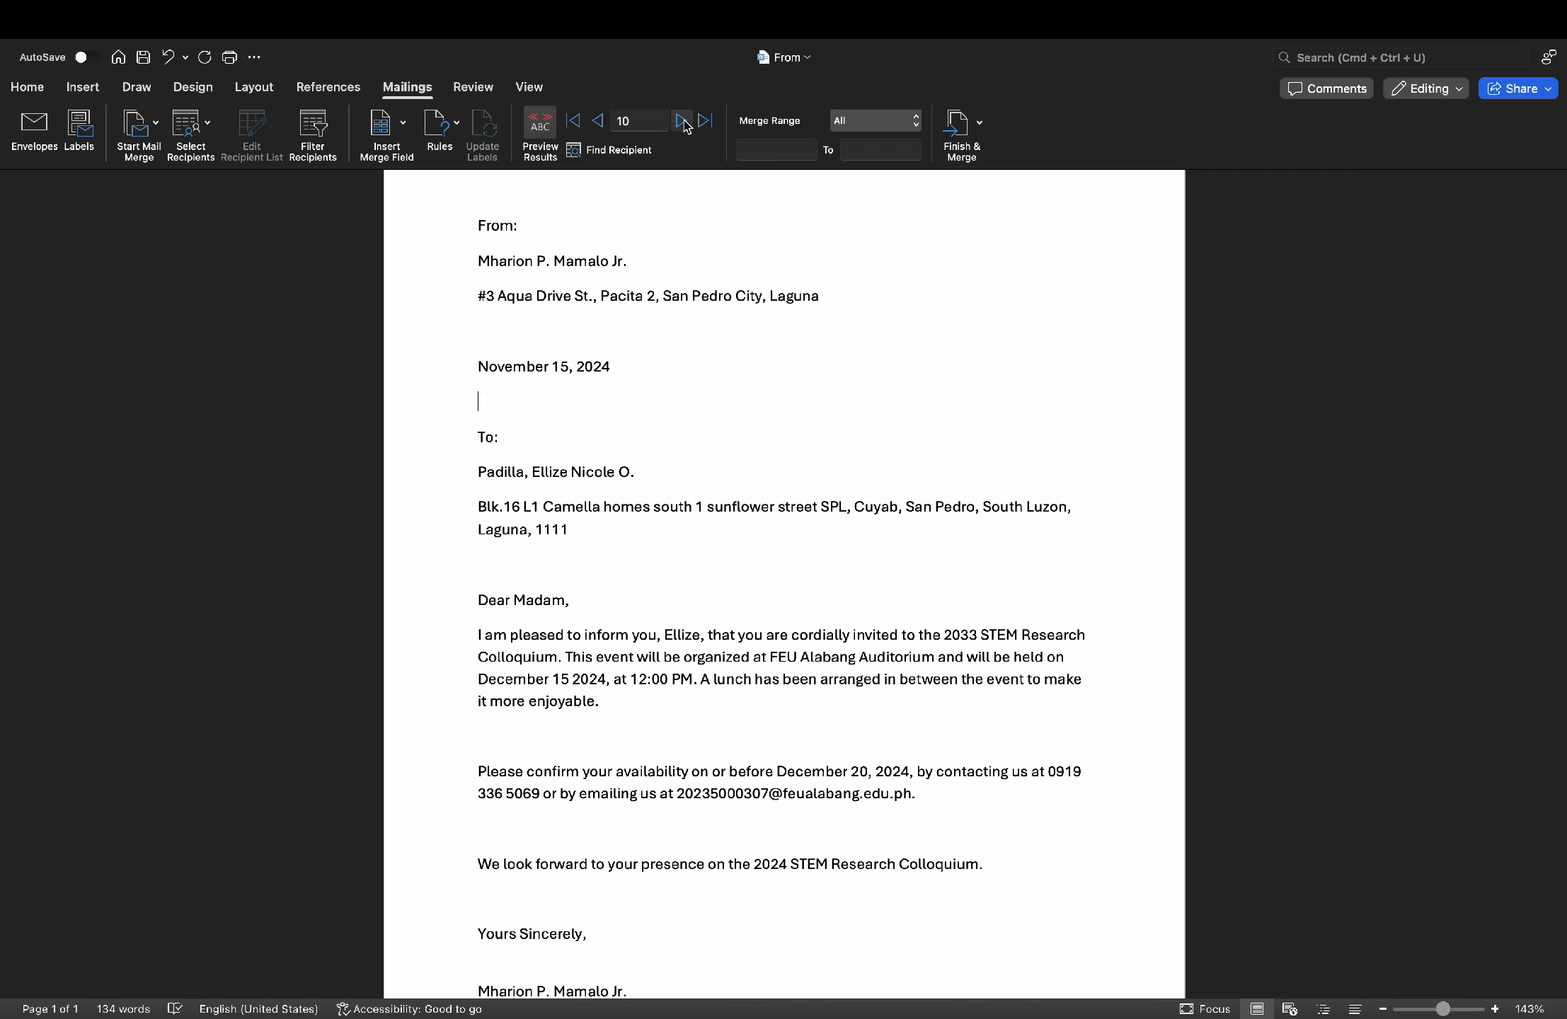
pyautogui.click(683, 121)
pyautogui.click(683, 122)
pyautogui.click(683, 121)
pyautogui.click(682, 121)
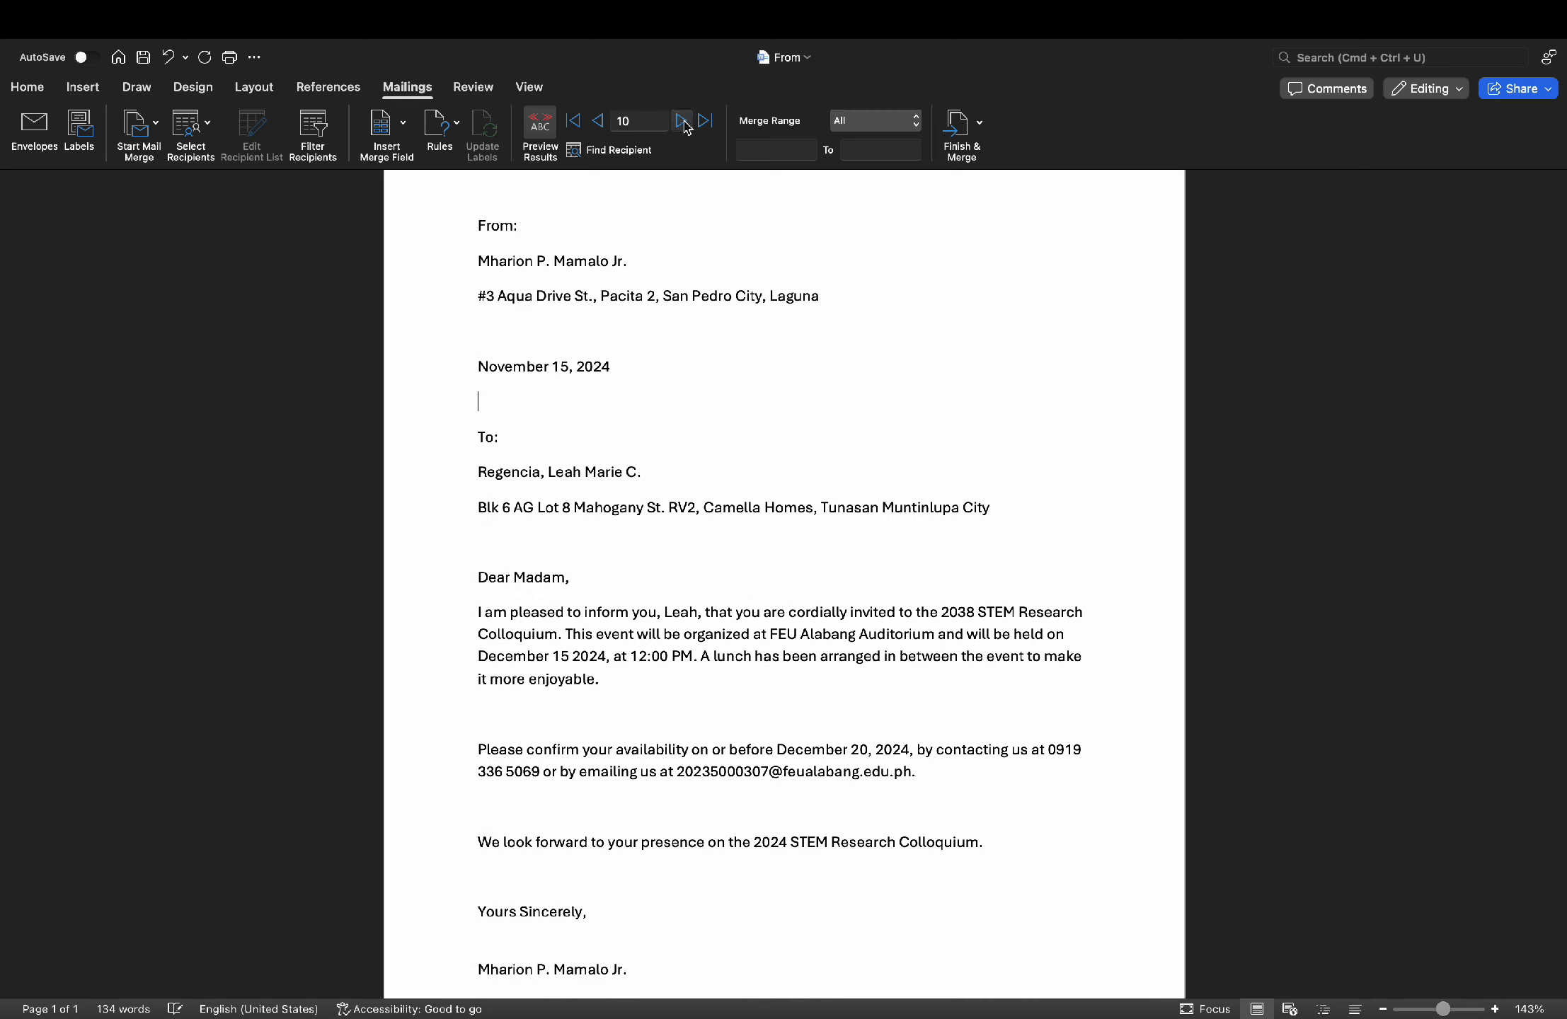
pyautogui.click(683, 122)
pyautogui.click(683, 122)
pyautogui.click(684, 123)
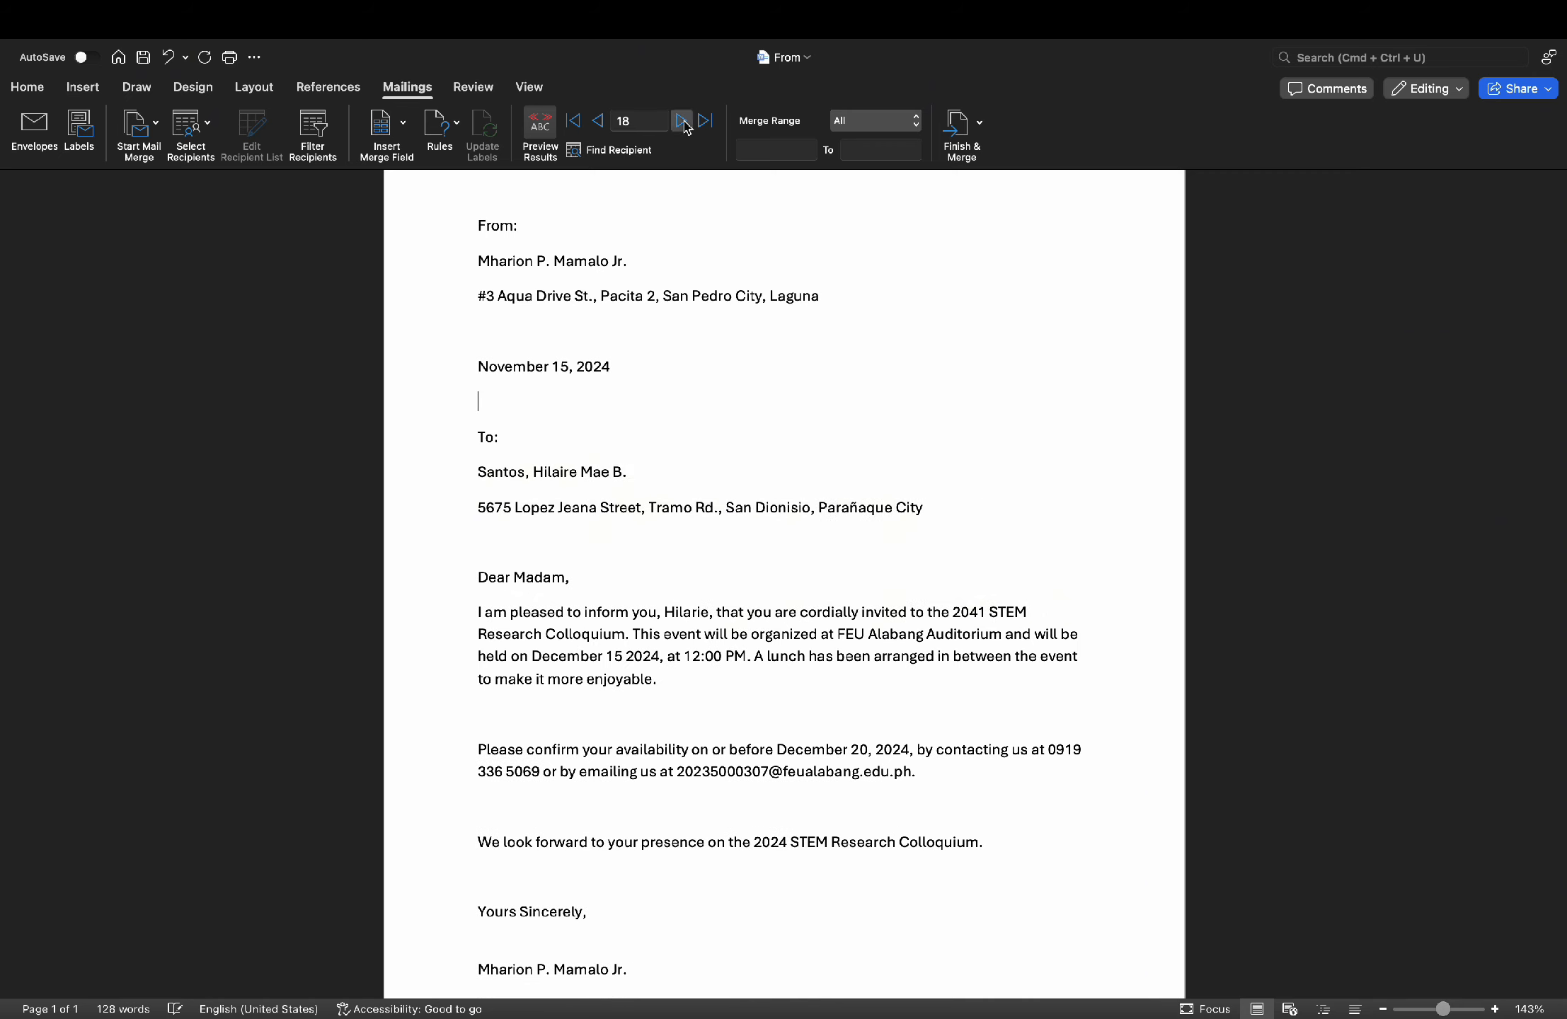
pyautogui.click(683, 122)
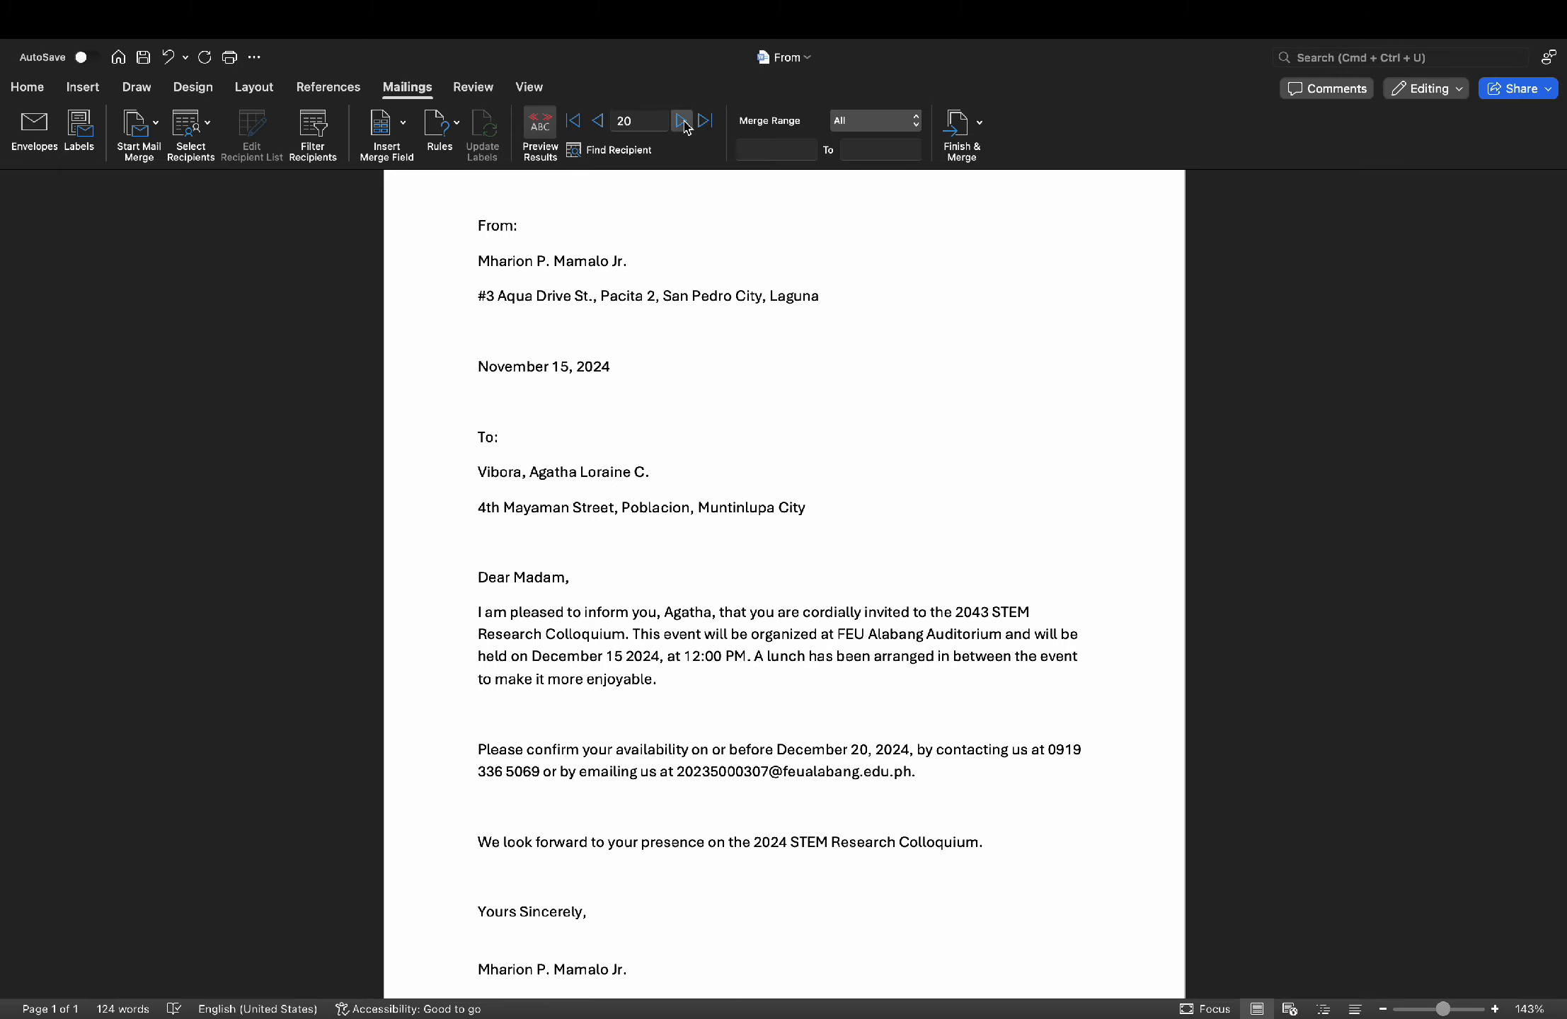
# Leave full screen and compare the record 20 letter with the last recipient's row in the spreadsheet, starting from the Number column
pyautogui.click(71, 55)
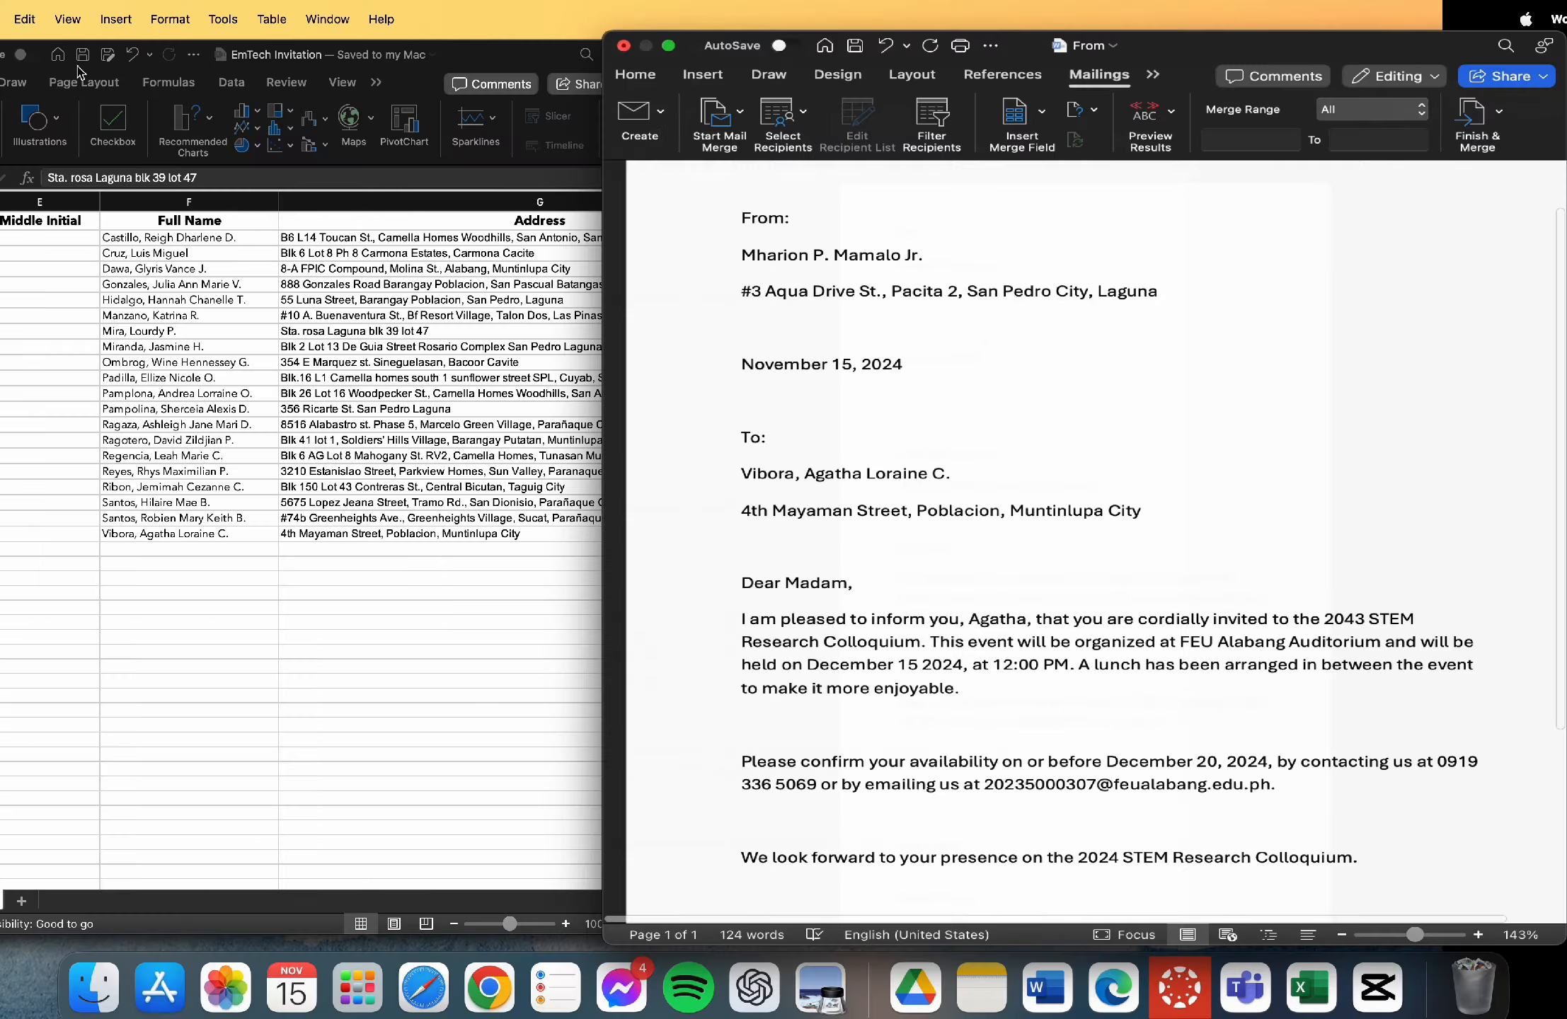
pyautogui.hscroll(-5, 526, 385)
pyautogui.hscroll(1, 536, 395)
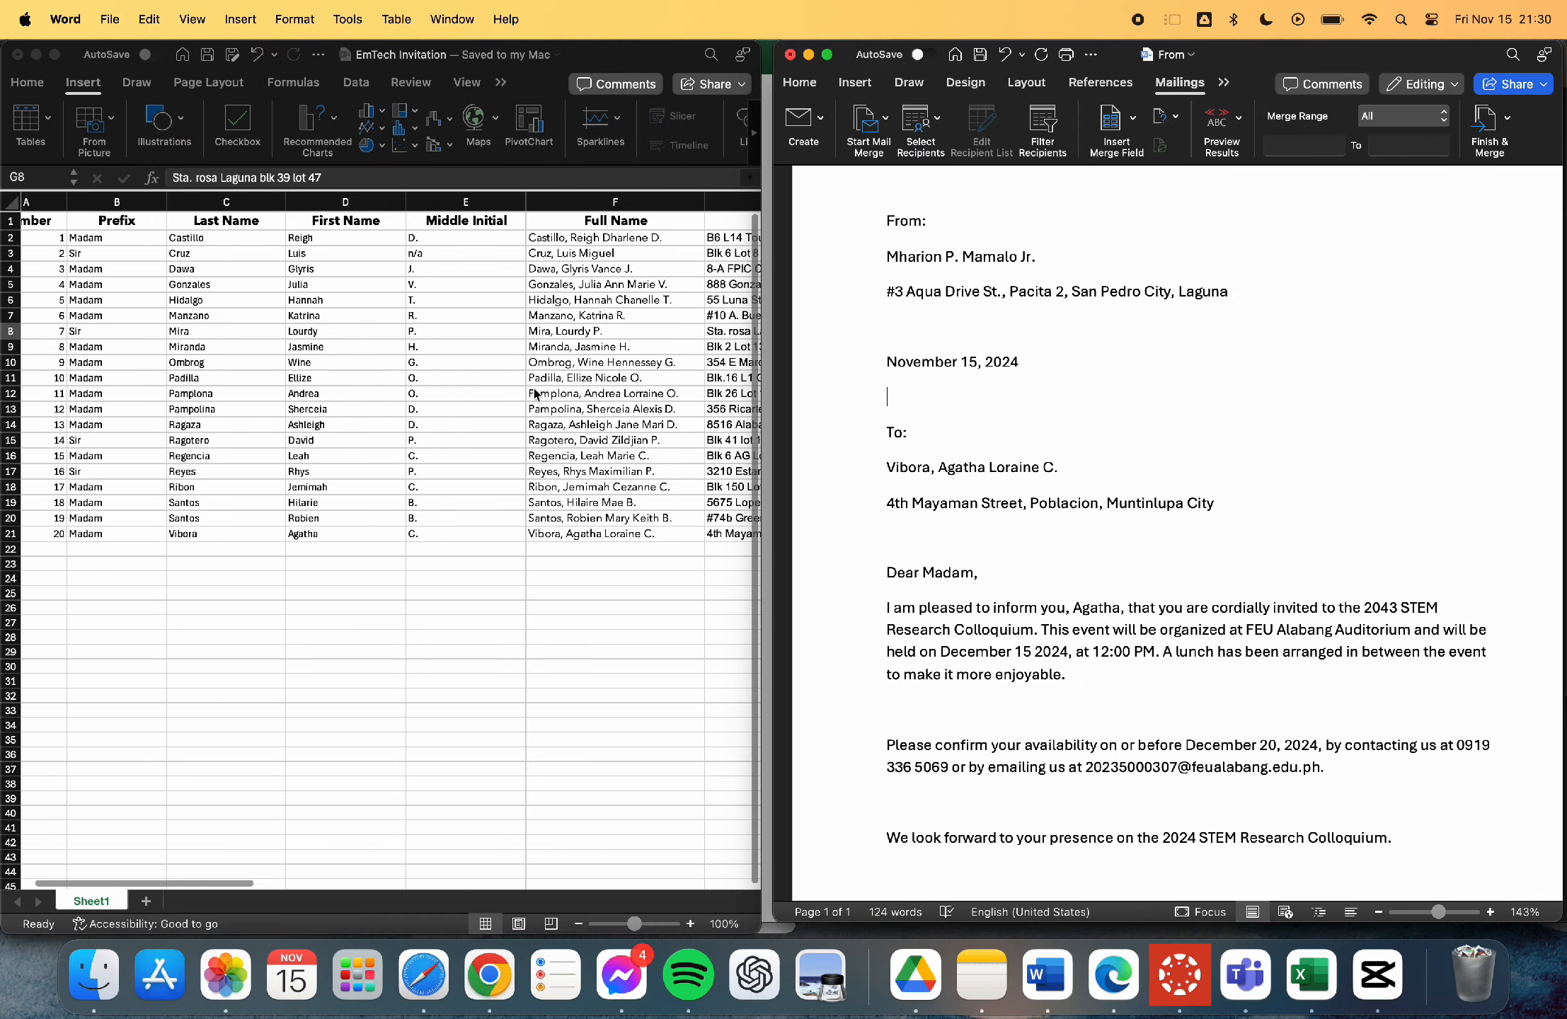
pyautogui.hscroll(-2, 536, 394)
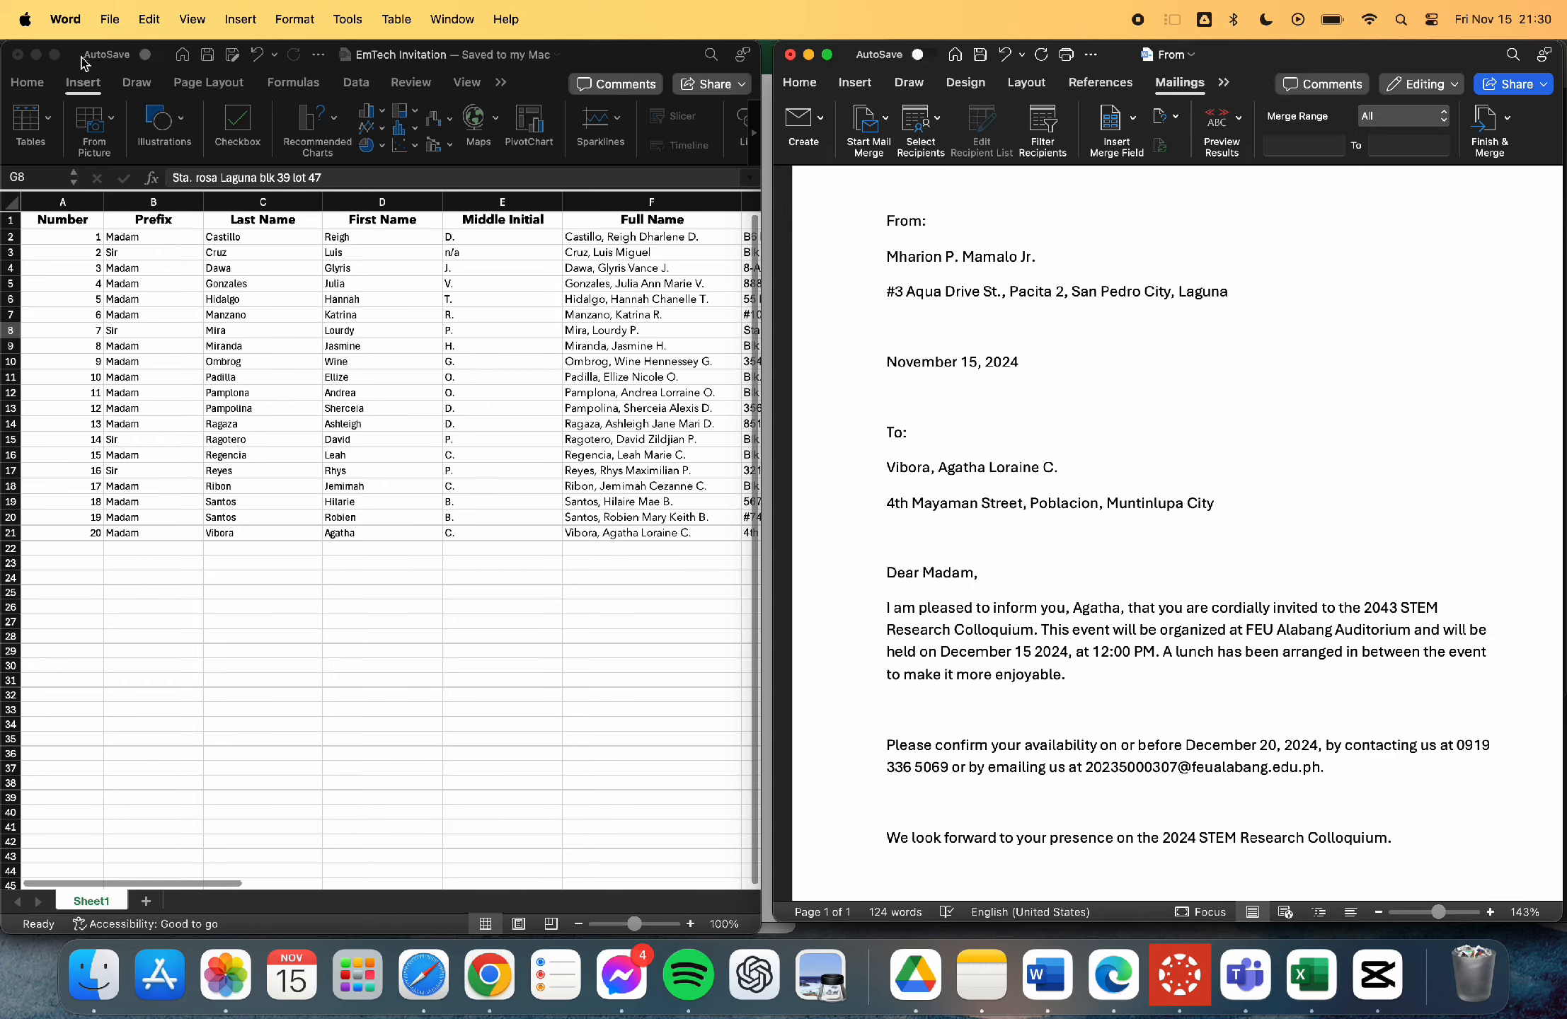
# Show the EmTech Invitation spreadsheet in full screen and review all its columns from Number to Event Time
pyautogui.click(54, 54)
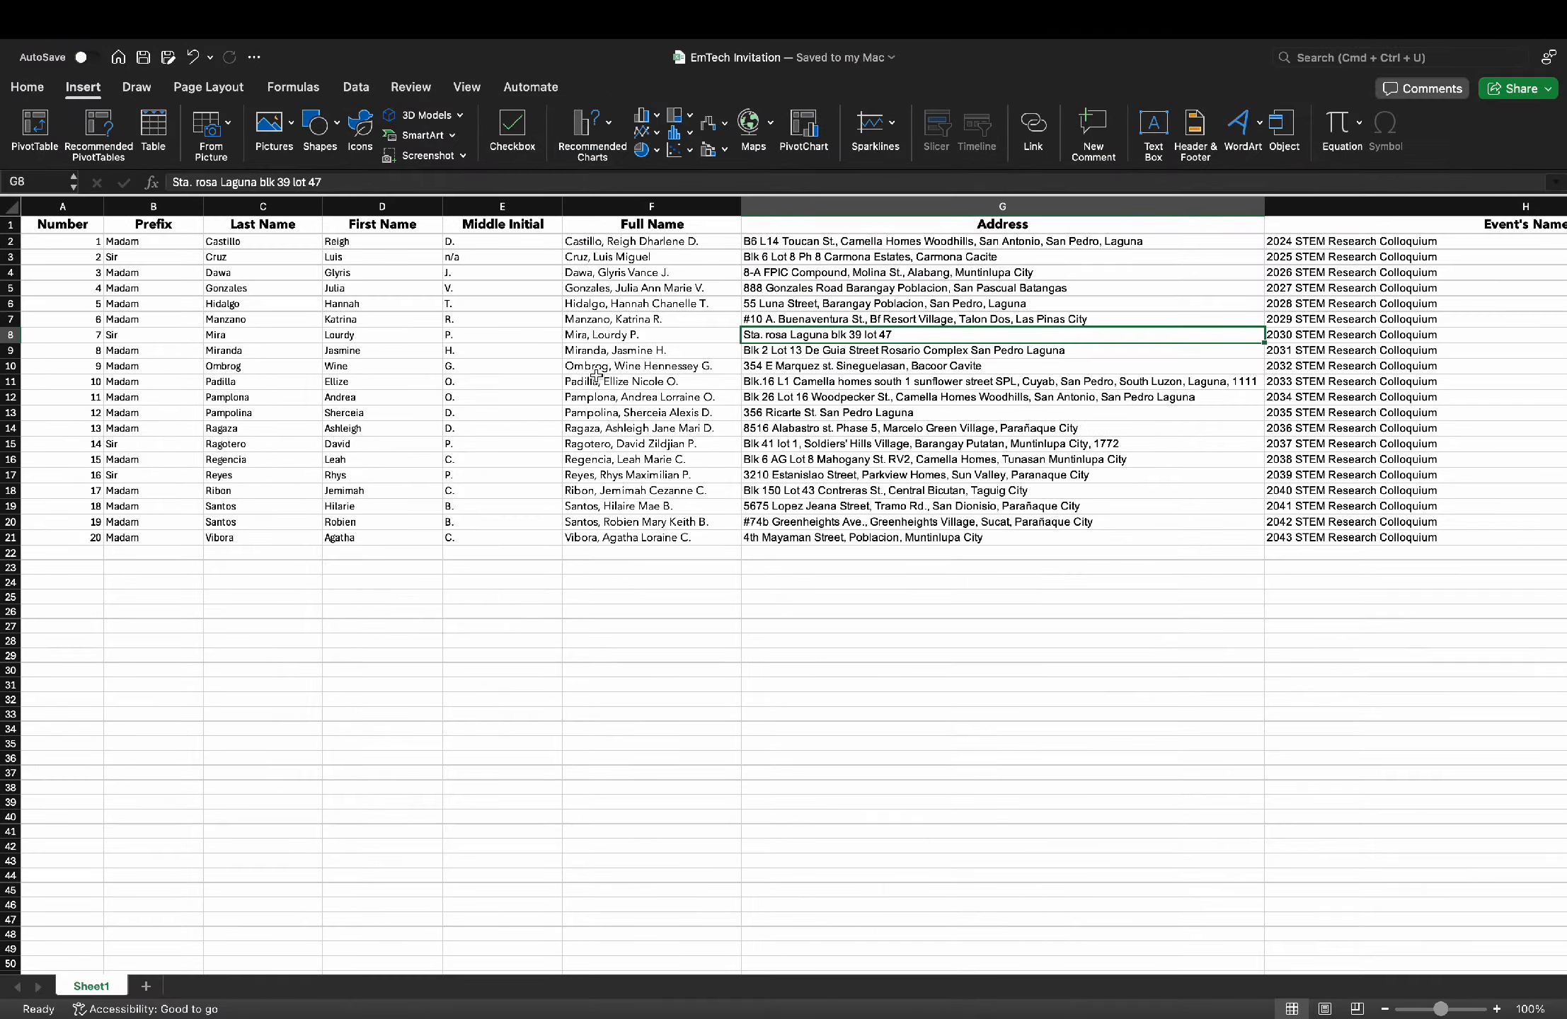
pyautogui.hscroll(10, 596, 375)
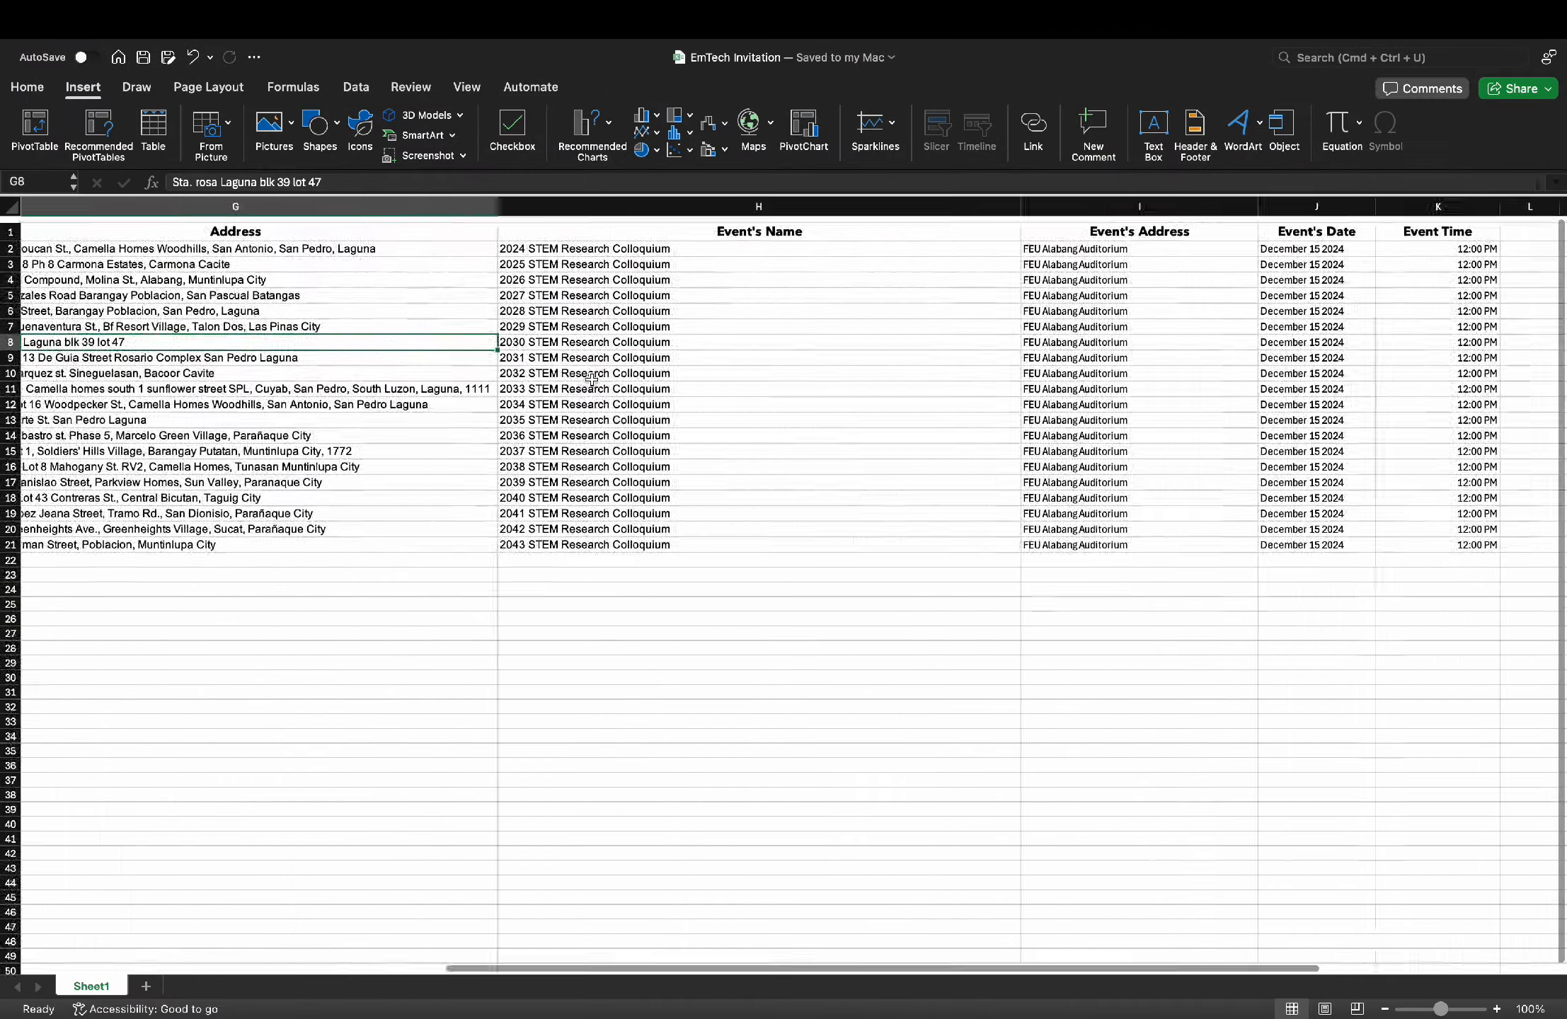
pyautogui.hscroll(3, 591, 380)
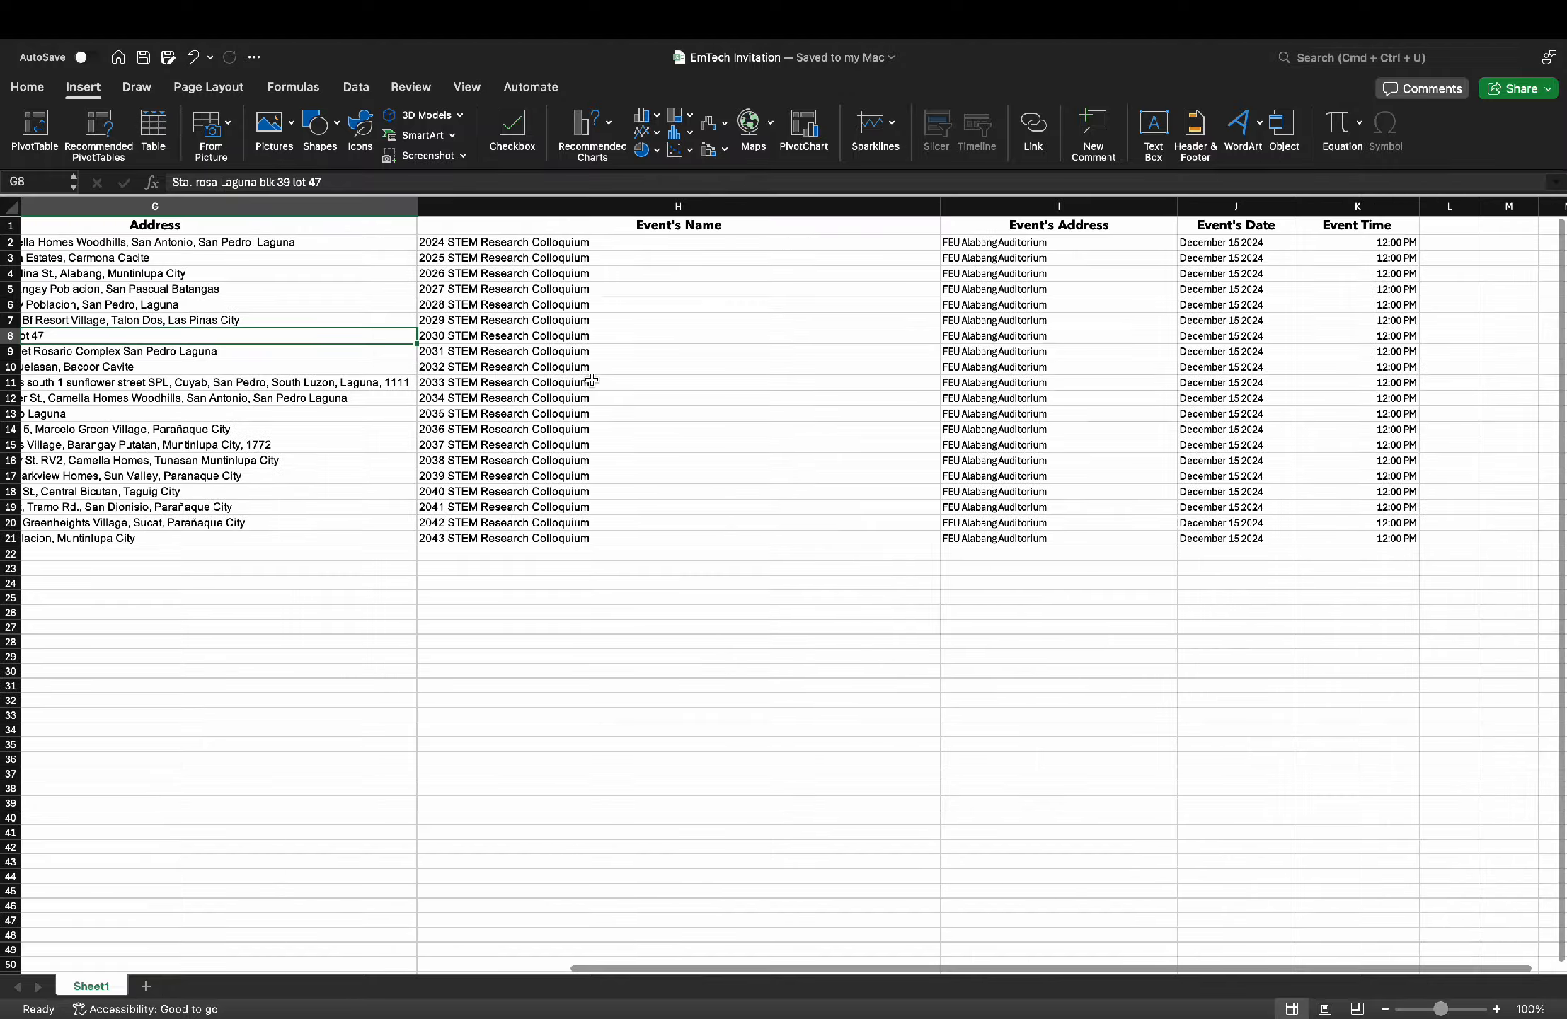
pyautogui.hscroll(3, 591, 380)
pyautogui.hscroll(-3, 591, 380)
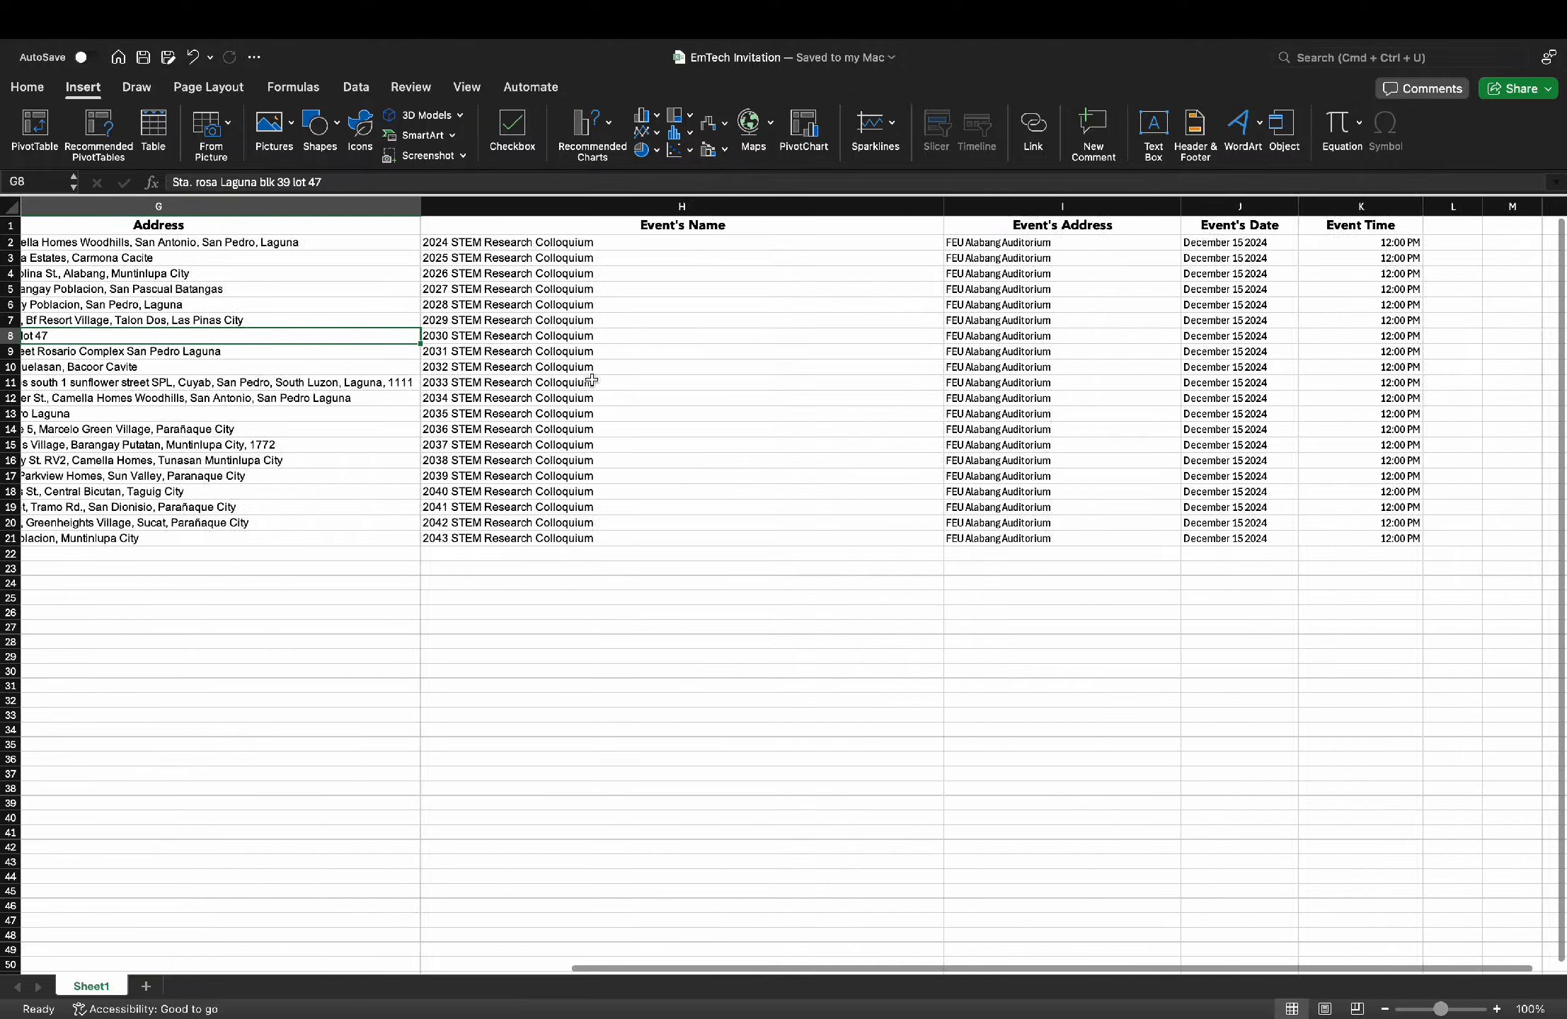
pyautogui.hscroll(-10, 591, 380)
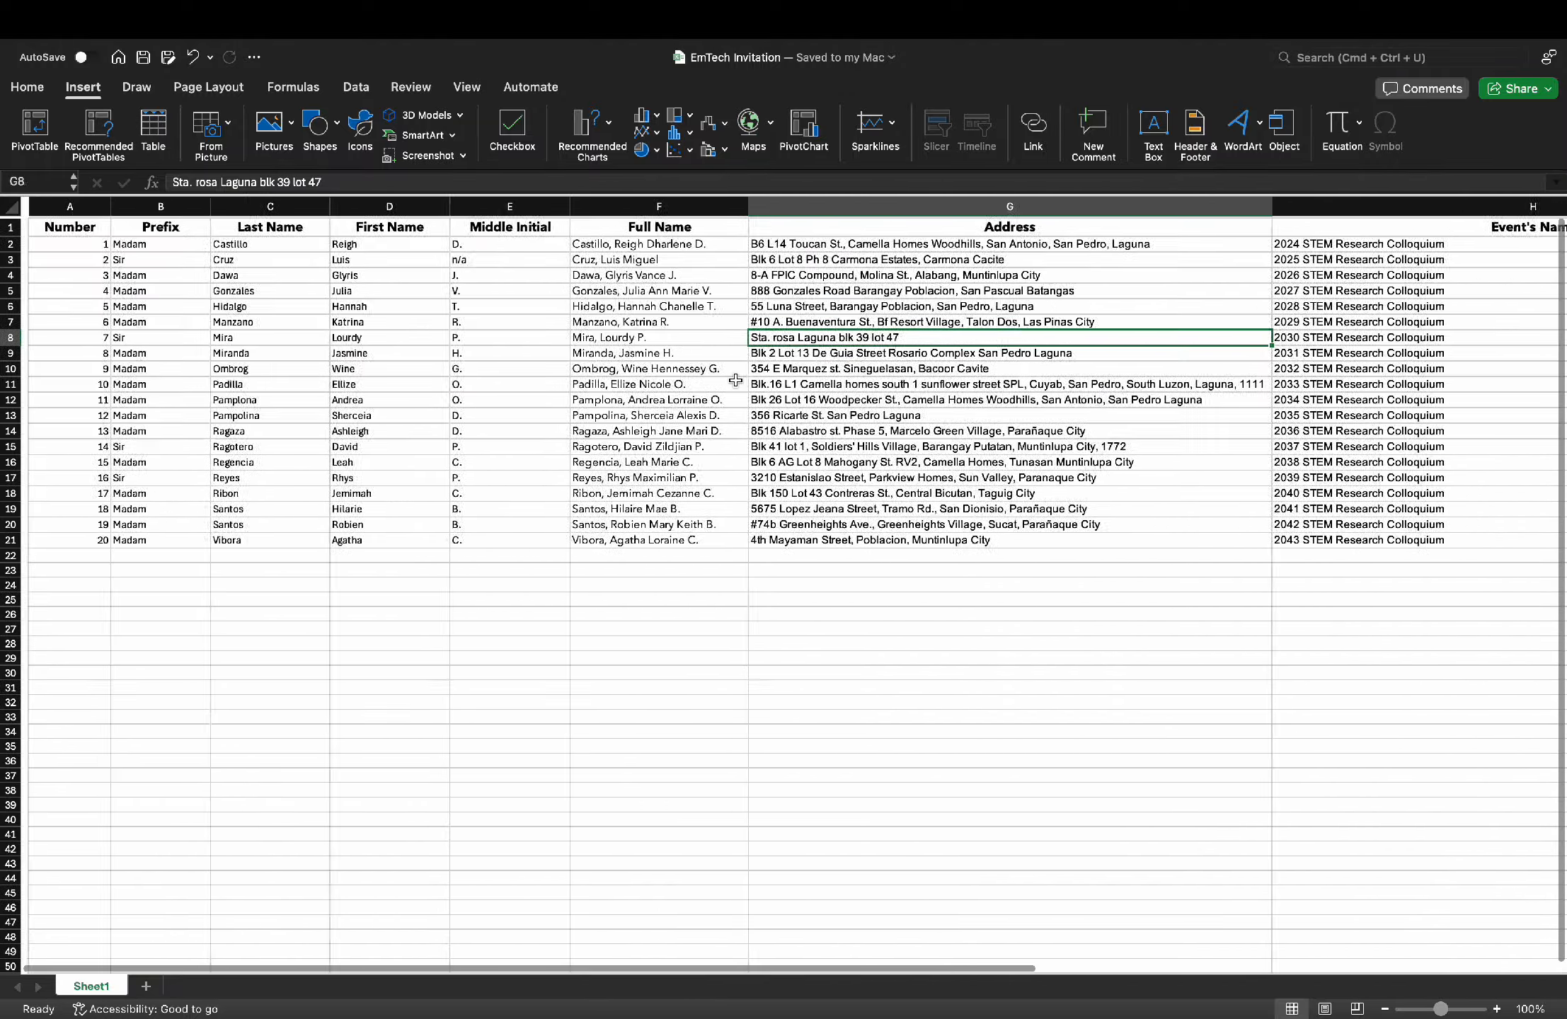
# Return to the side-by-side windows and review the whole record 20 letter from the sender block to the closing signature
pyautogui.moveTo(26, 7)
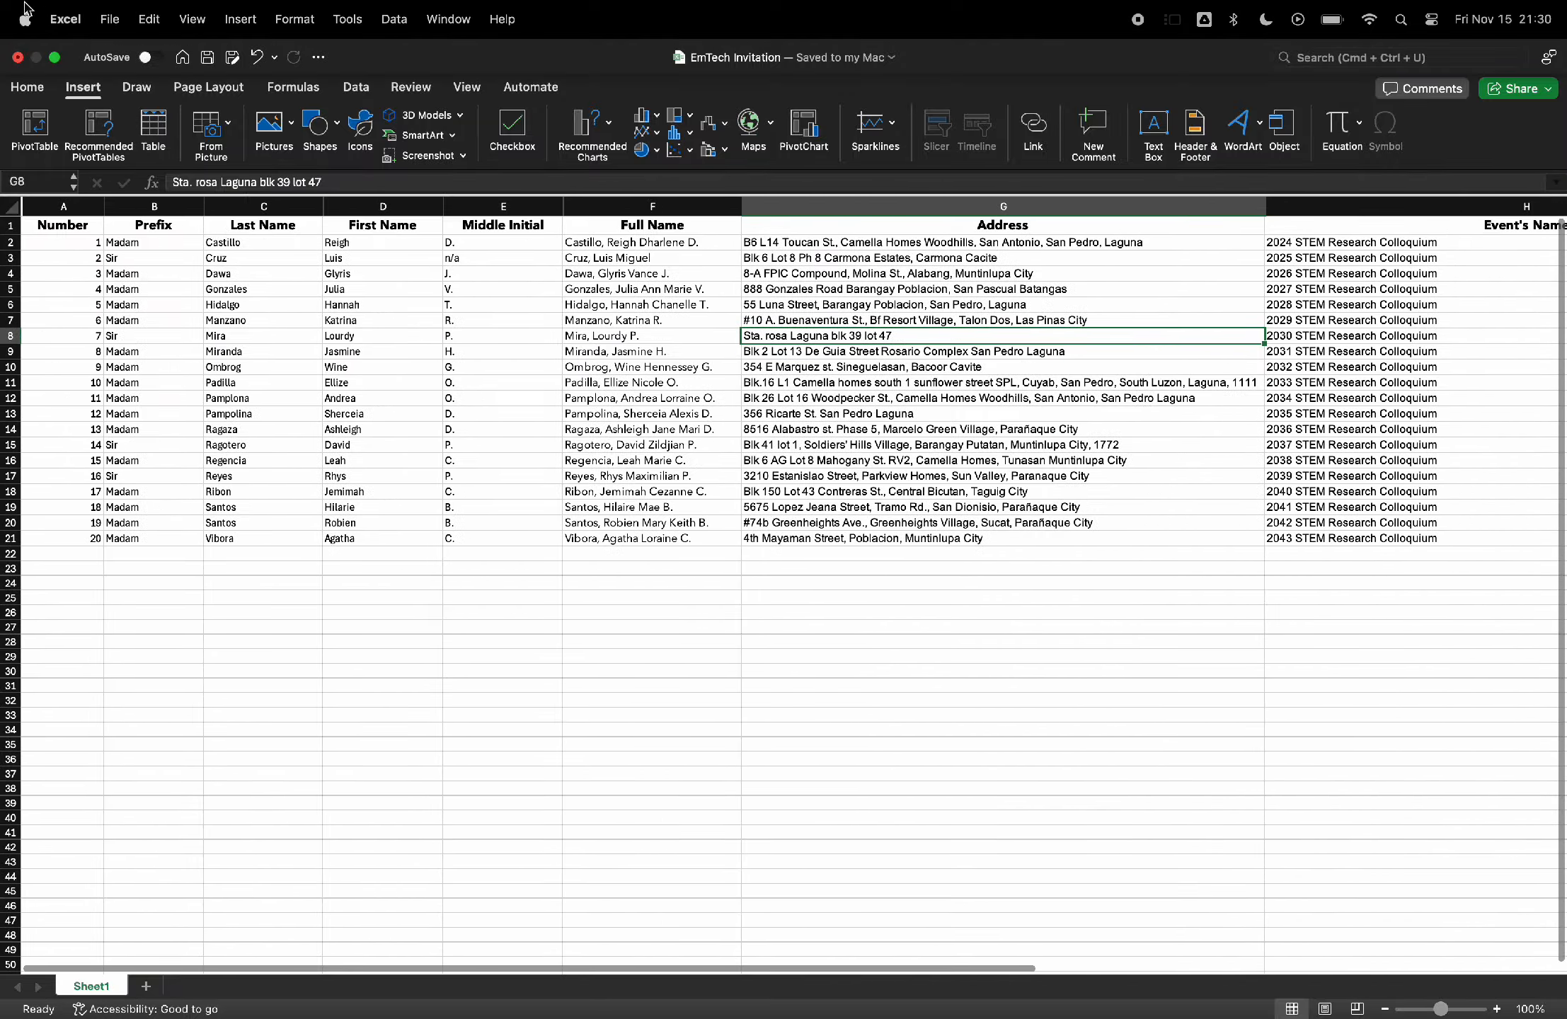
pyautogui.click(56, 62)
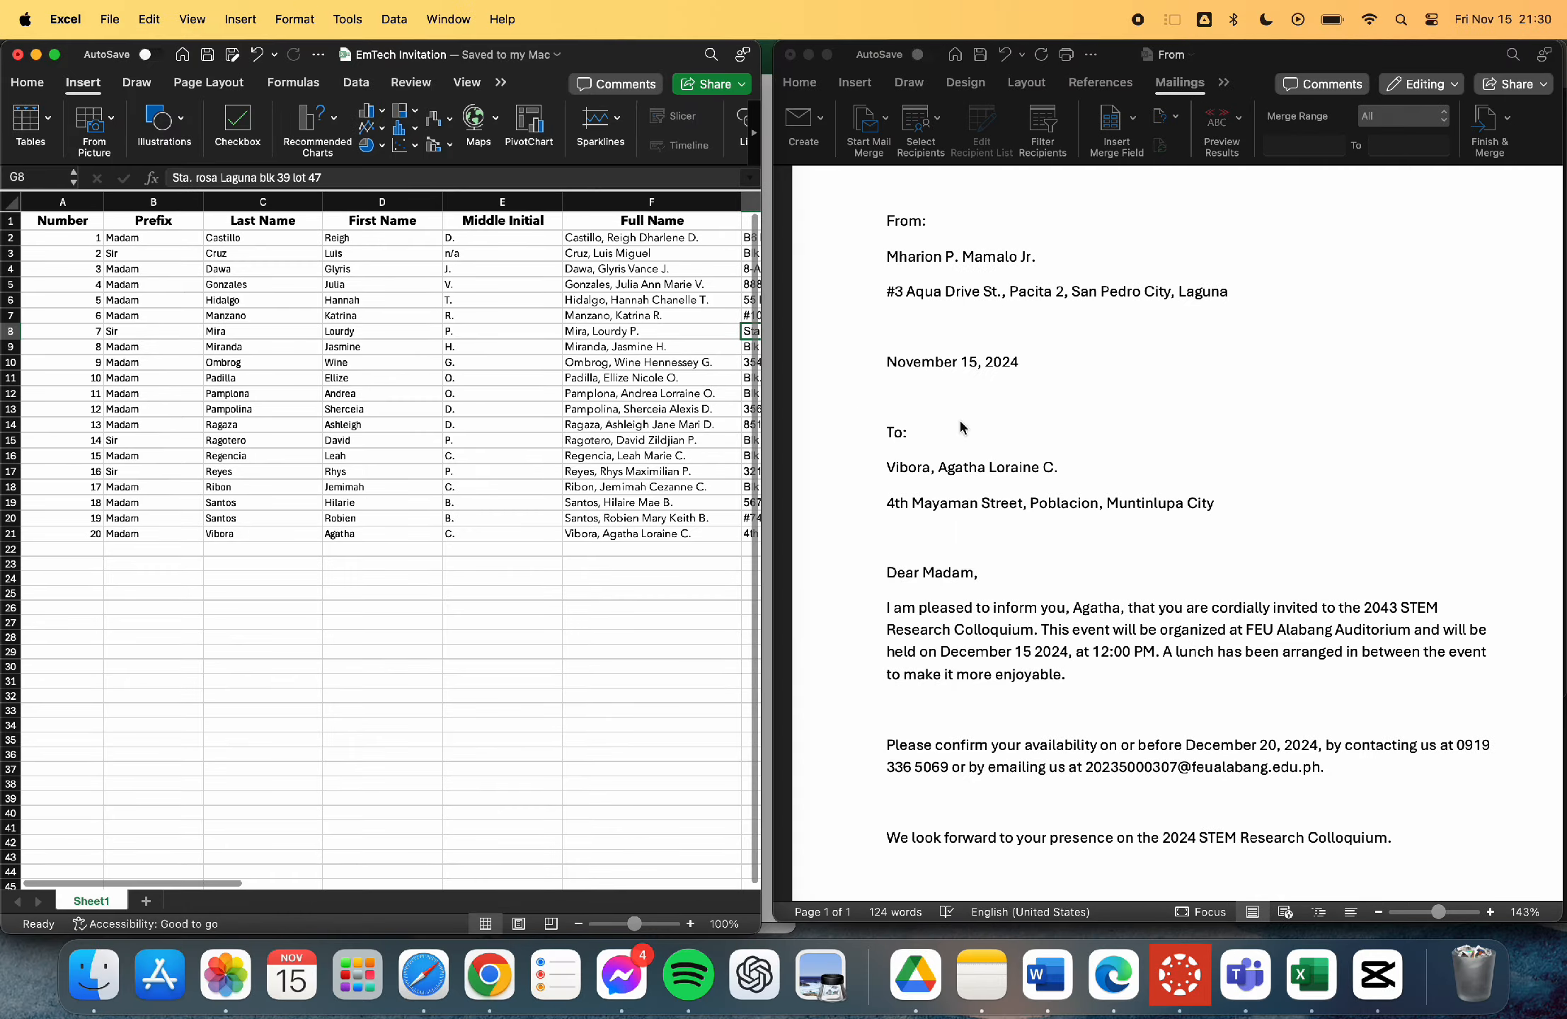
pyautogui.click(1049, 429)
pyautogui.scroll(-3, 1053, 436)
pyautogui.scroll(-2, 1054, 437)
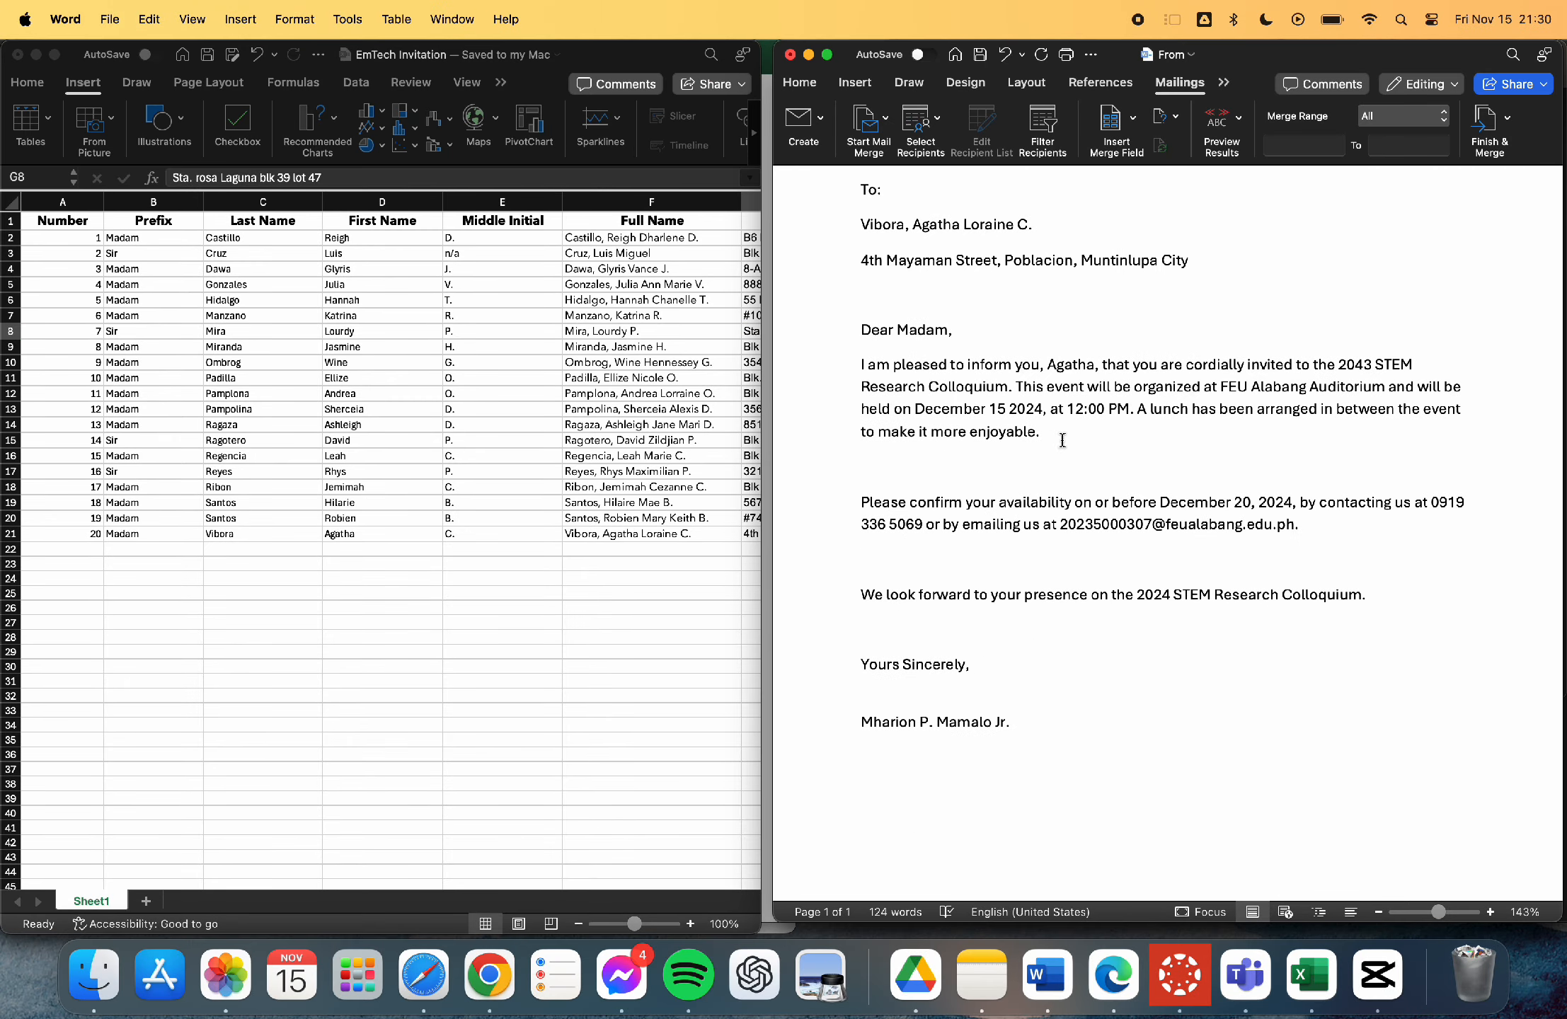
pyautogui.scroll(5, 1063, 441)
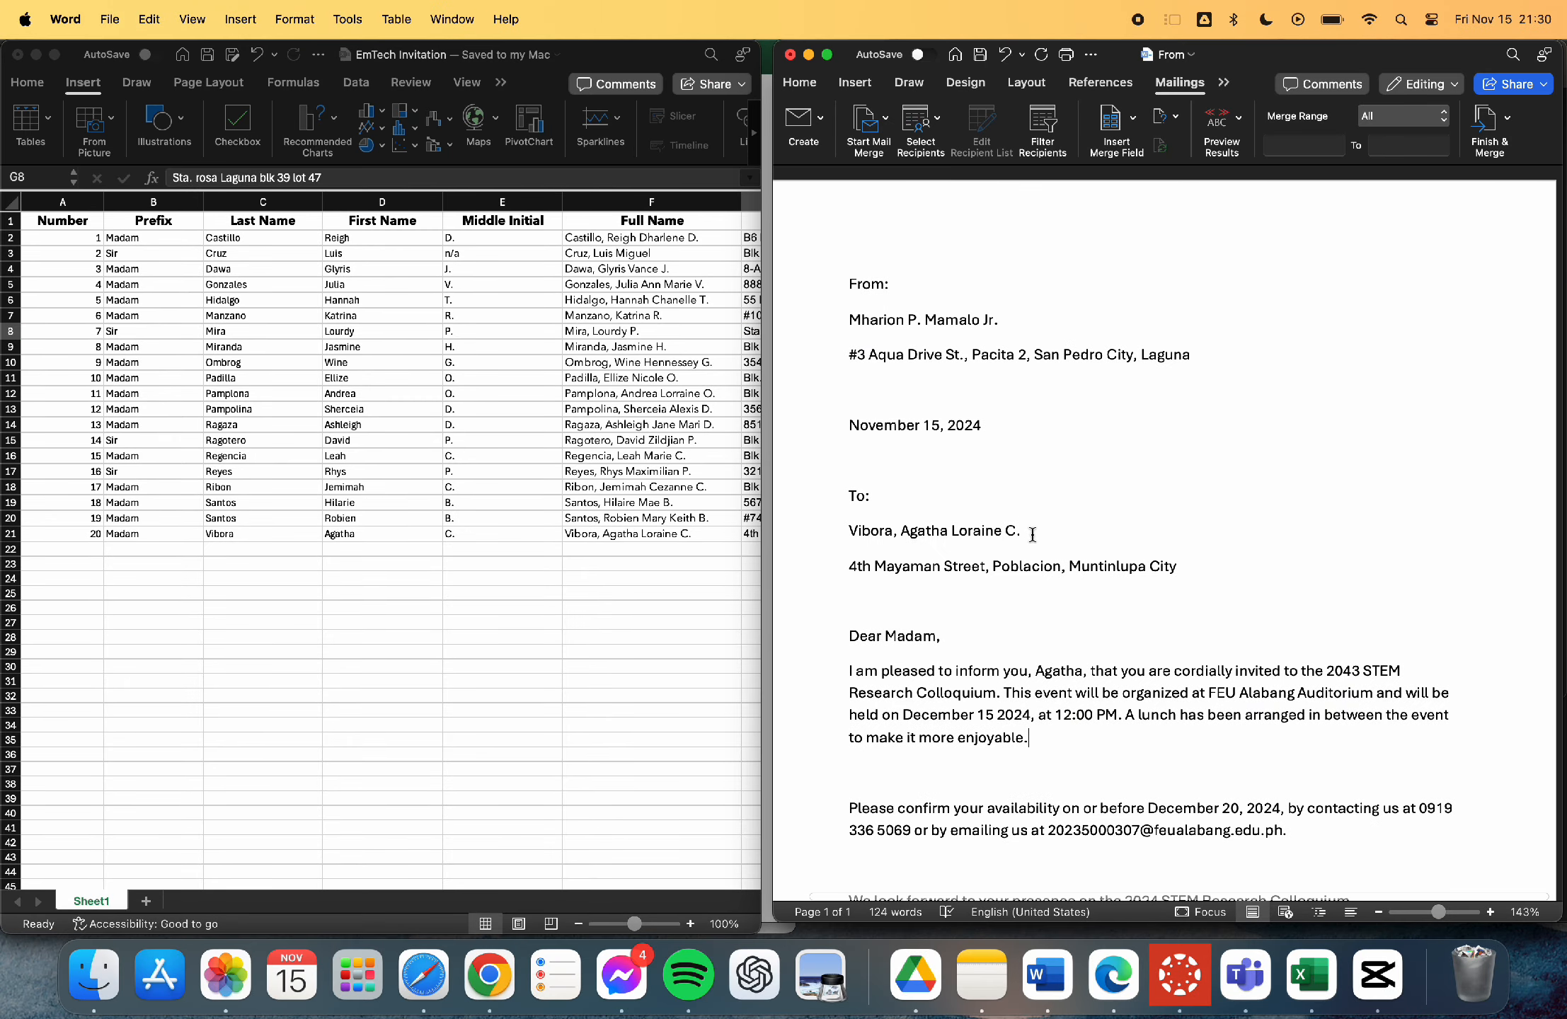
pyautogui.moveTo(1016, 527); pyautogui.dragTo(1085, 531)
pyautogui.scroll(-8, 1161, 279)
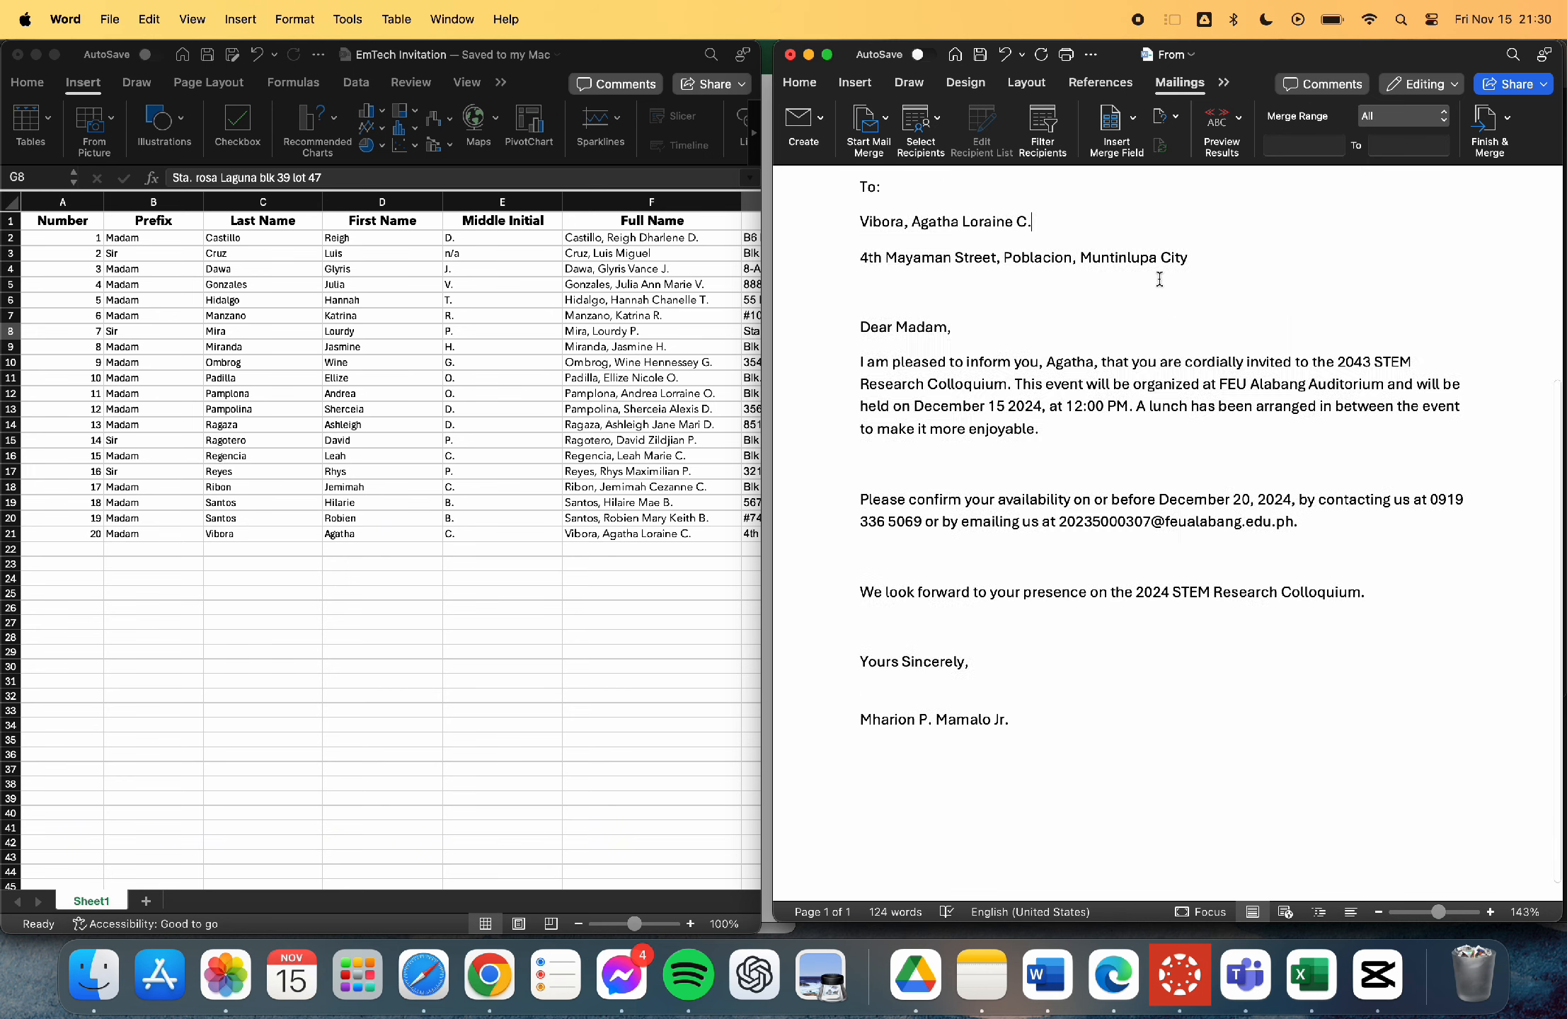
pyautogui.scroll(8, 1194, 471)
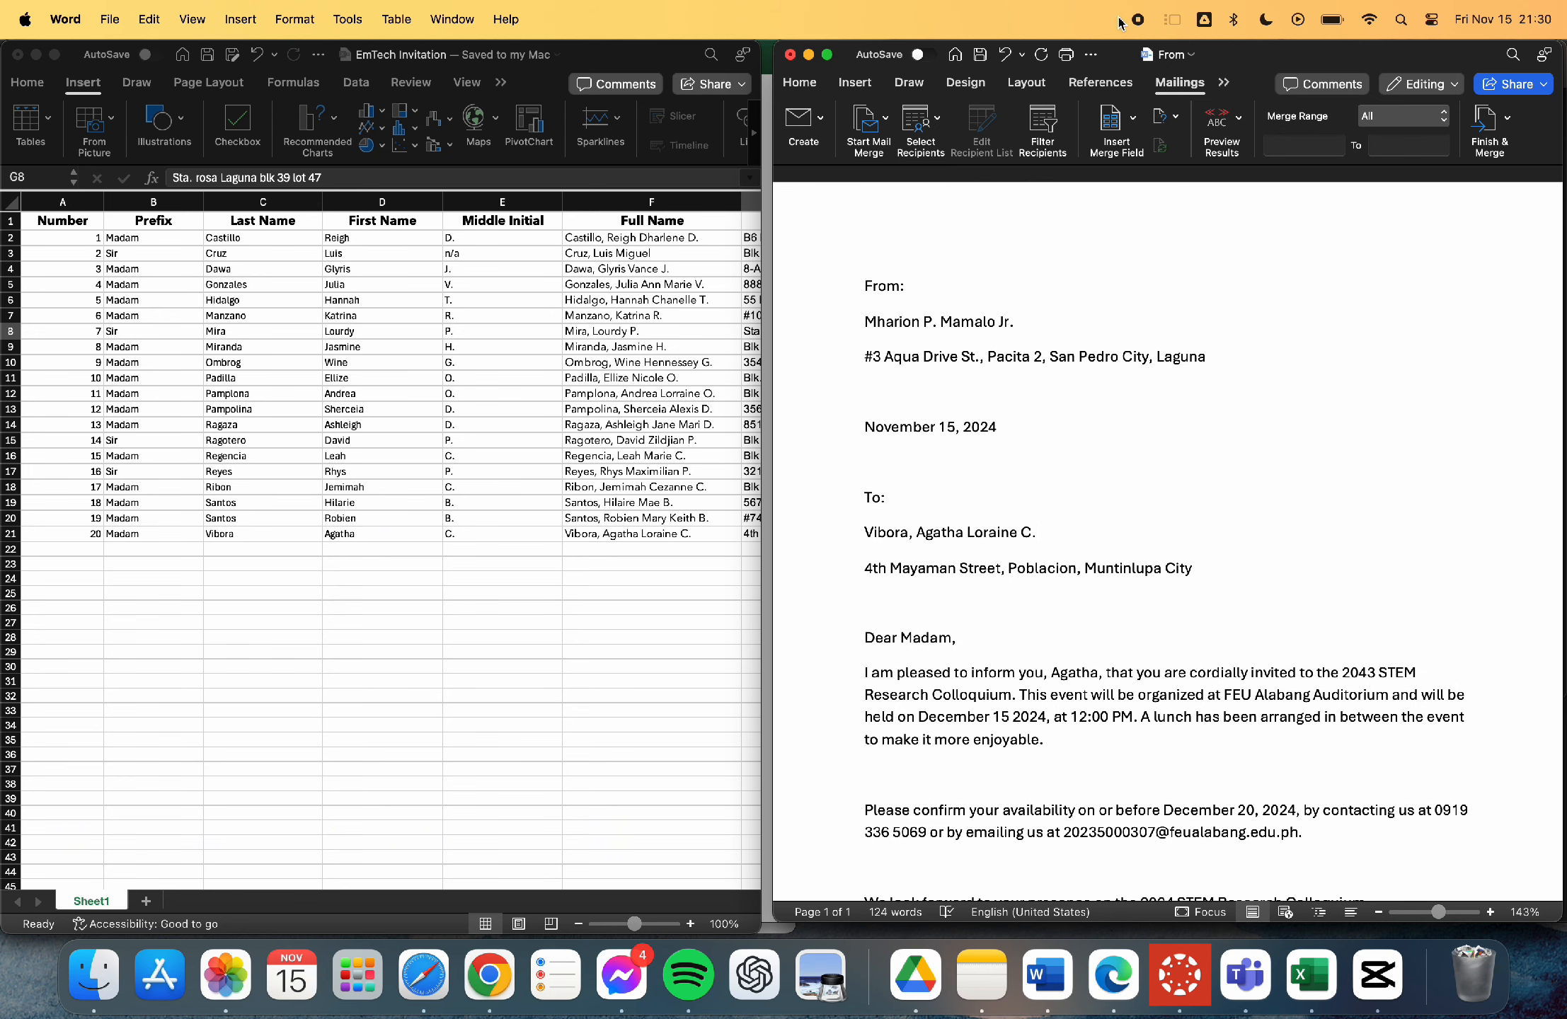